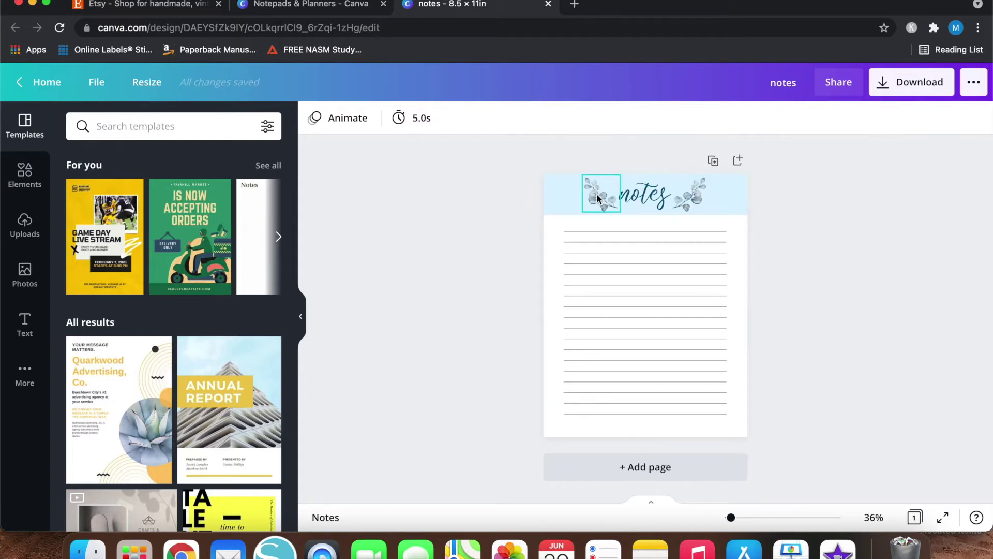
- Zoom the notes page in to 75%
{"action": "key", "text": "super+equal"}
{"action": "key", "text": "super+equal"}
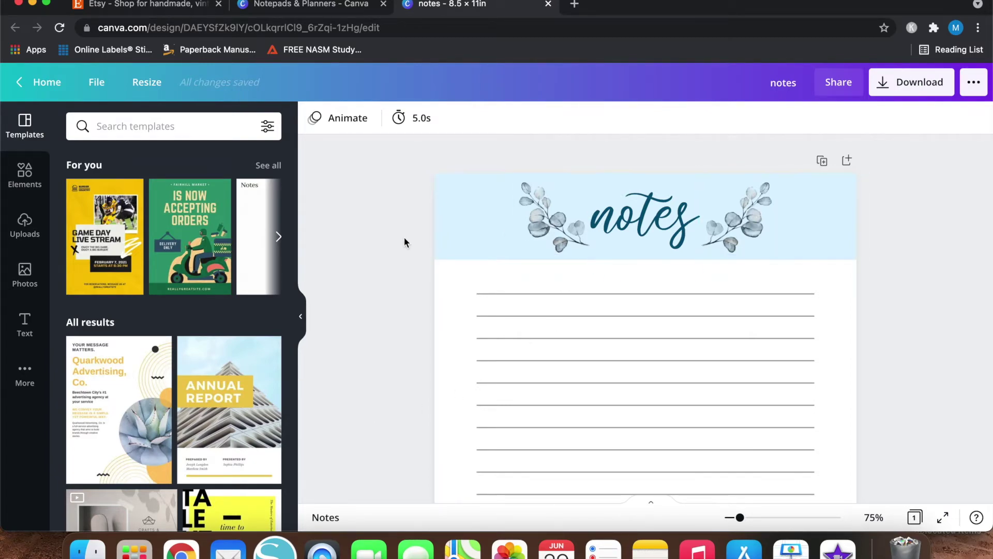
- Open the Weekly Plans design from Notepads & Planners, look at it zoomed in, then return to notes
{"action": "left_click", "coordinate": [322, 6]}
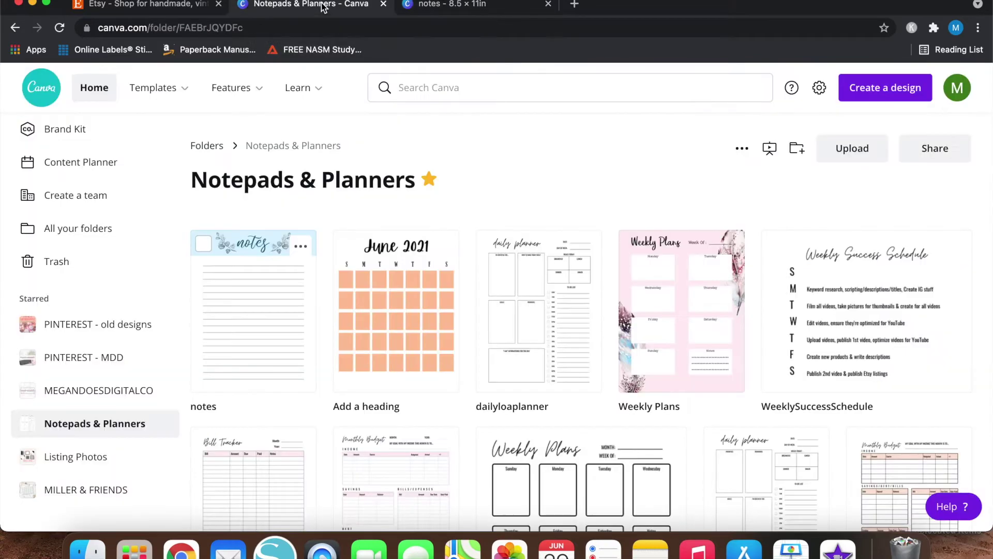
{"action": "left_click", "coordinate": [704, 323]}
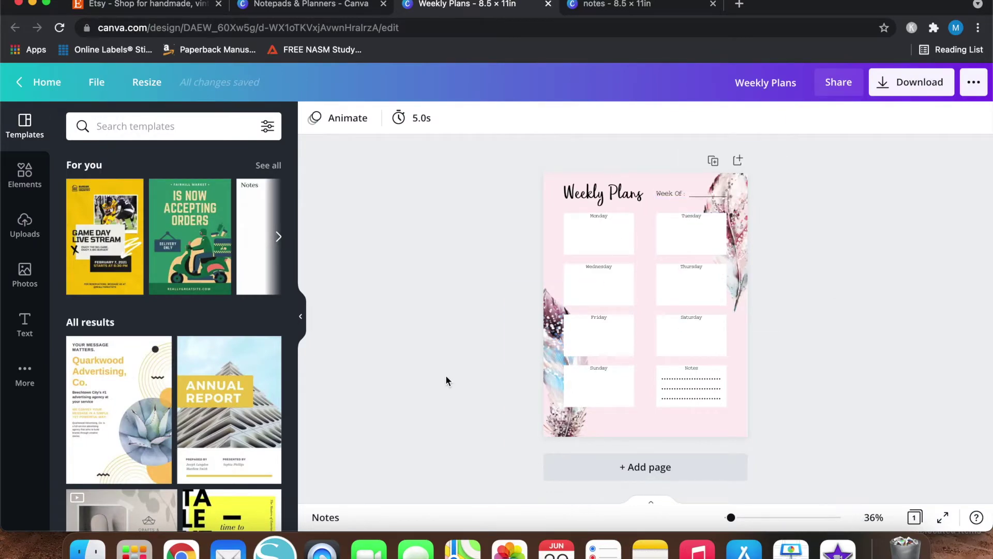
{"action": "key", "text": "super+equal"}
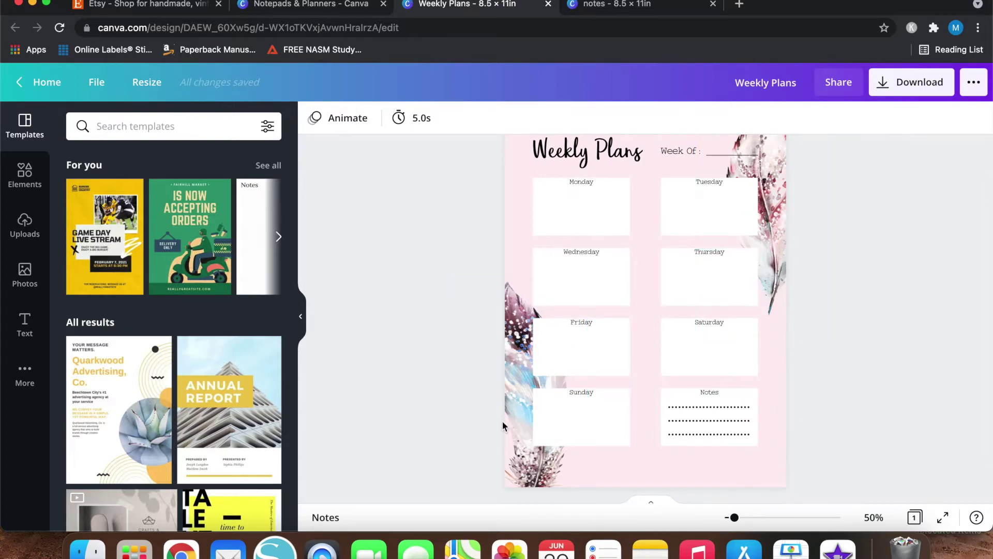
{"action": "scroll", "coordinate": [395, 334], "scroll_direction": "up", "scroll_amount": 2}
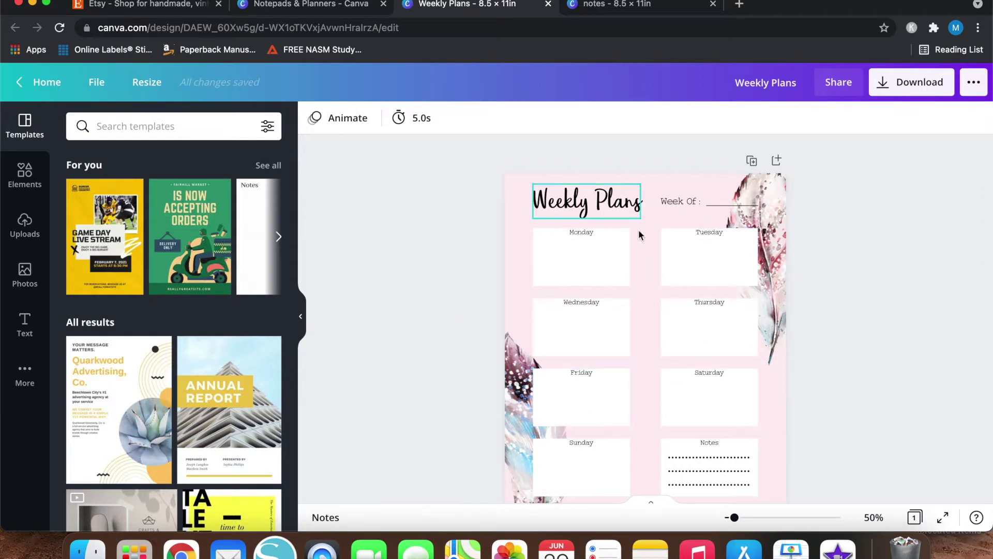
{"action": "left_click", "coordinate": [606, 4]}
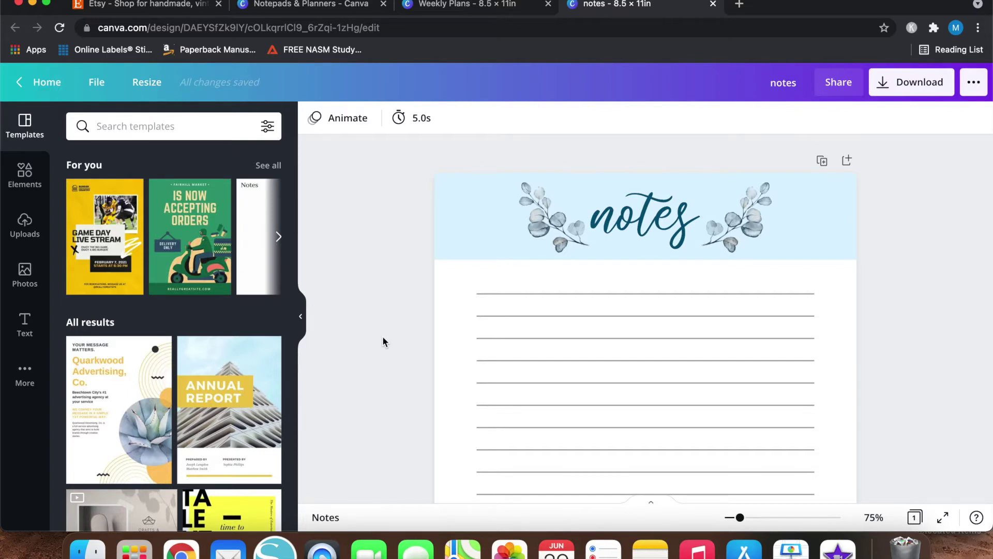
- Browse the uploaded images library next to the notes page
{"action": "left_click", "coordinate": [17, 231]}
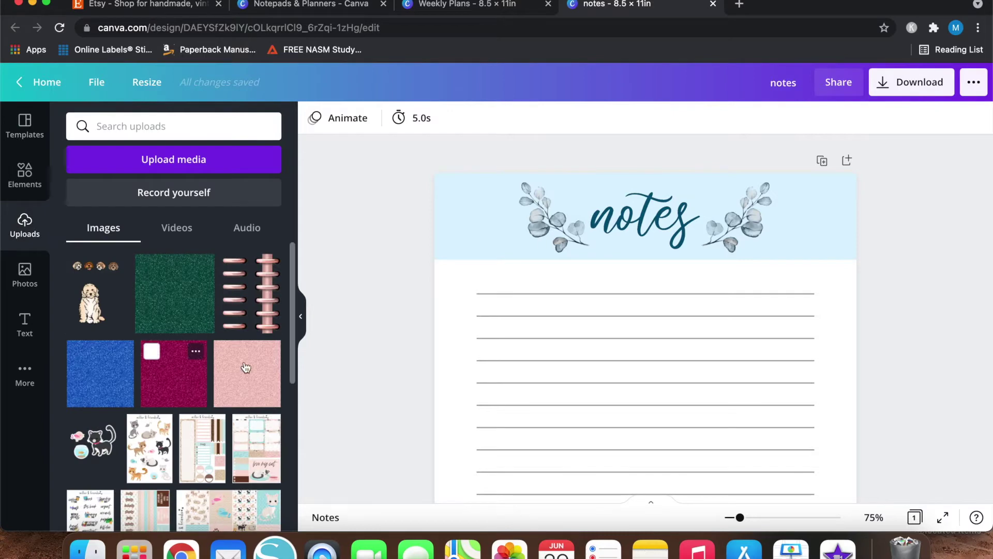
{"action": "scroll", "coordinate": [215, 409], "scroll_direction": "down", "scroll_amount": 2}
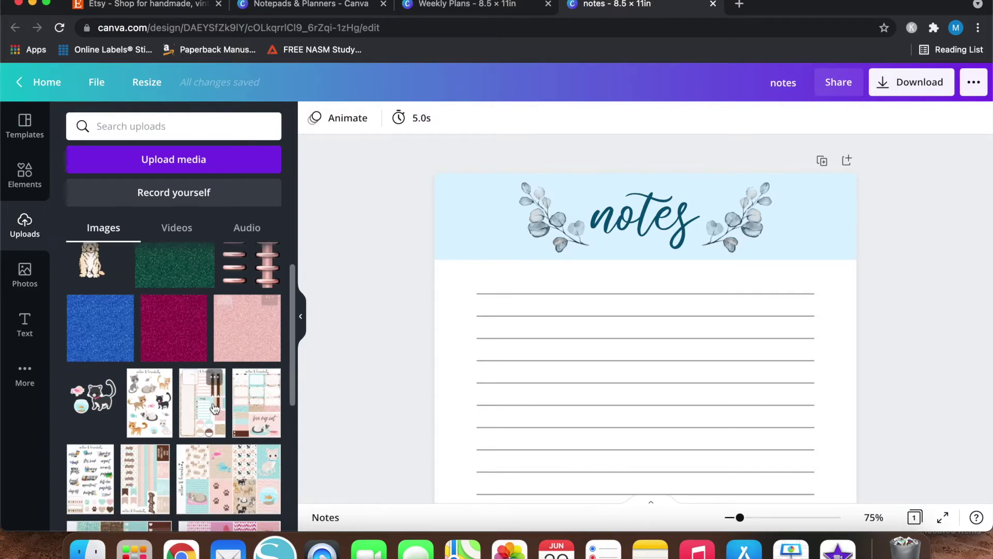
{"action": "scroll", "coordinate": [214, 409], "scroll_direction": "up", "scroll_amount": 2}
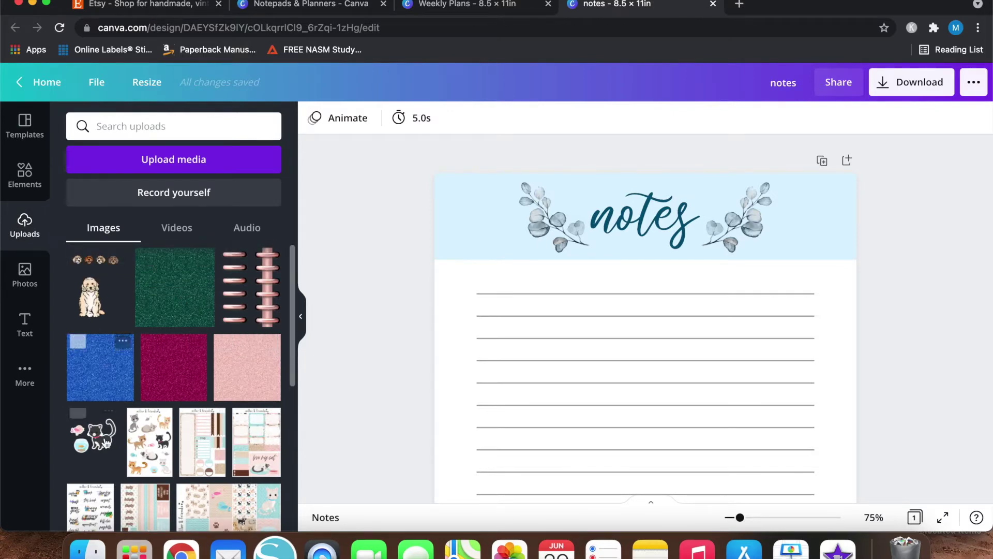
{"action": "scroll", "coordinate": [106, 442], "scroll_direction": "down", "scroll_amount": 15}
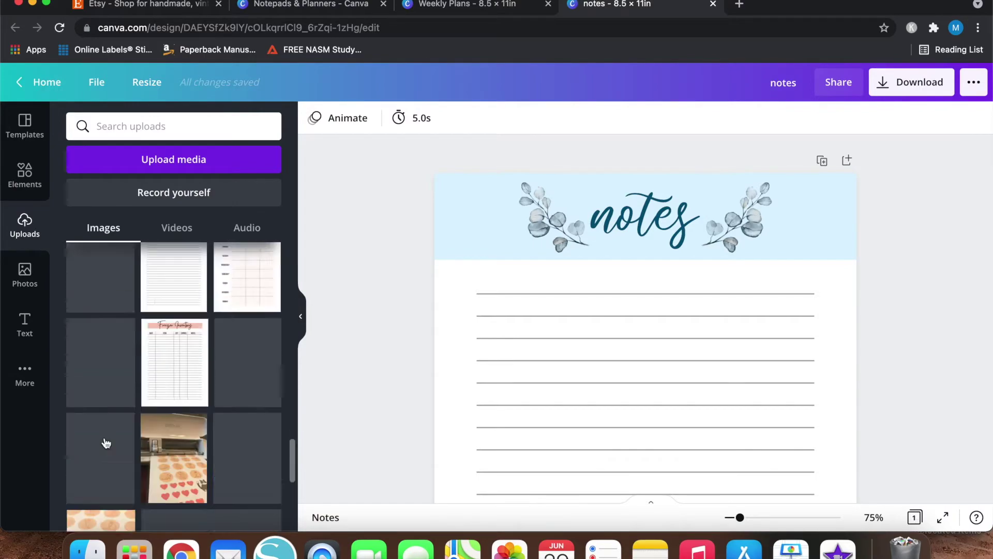
{"action": "scroll", "coordinate": [106, 443], "scroll_direction": "down", "scroll_amount": 10}
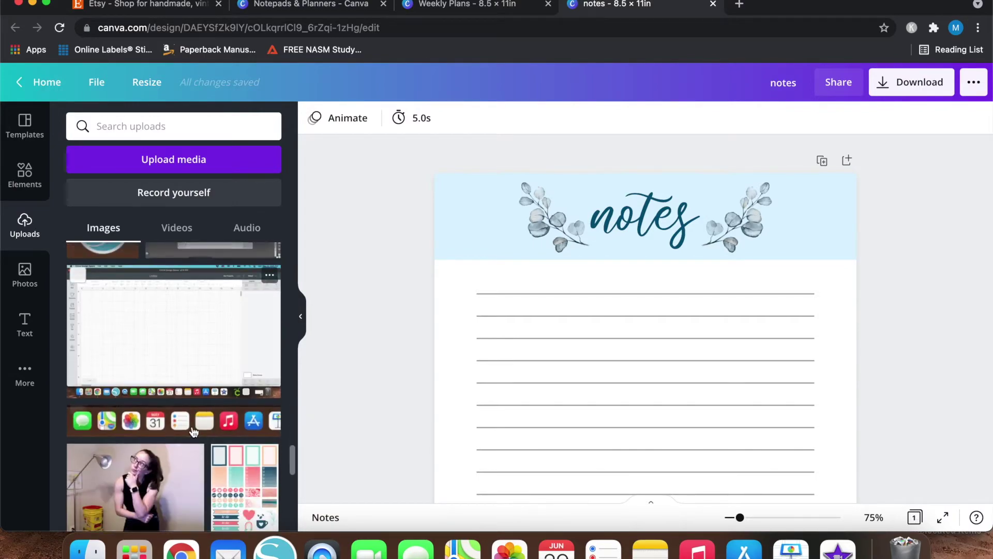
{"action": "scroll", "coordinate": [192, 431], "scroll_direction": "down", "scroll_amount": 10}
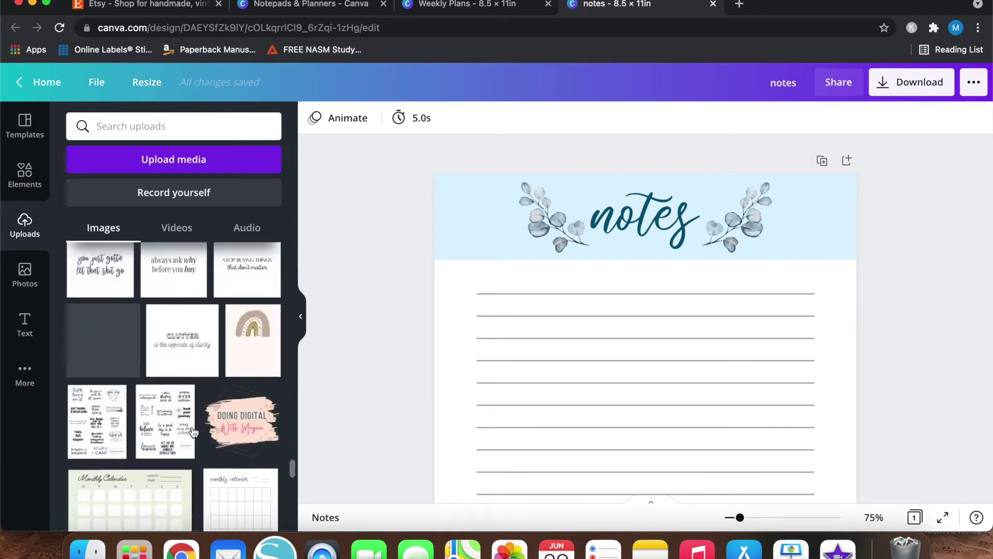
{"action": "scroll", "coordinate": [192, 431], "scroll_direction": "down", "scroll_amount": 10}
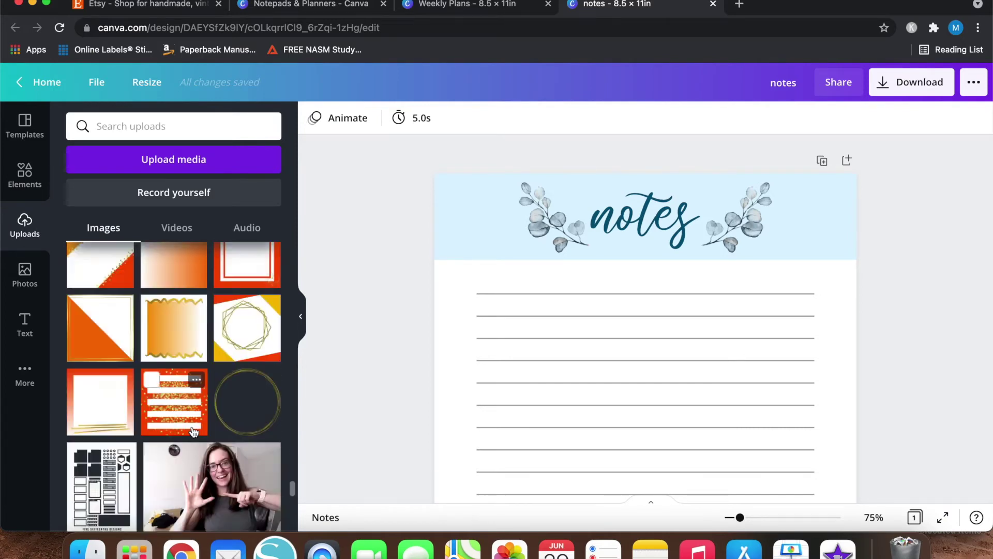
{"action": "scroll", "coordinate": [193, 431], "scroll_direction": "down", "scroll_amount": 10}
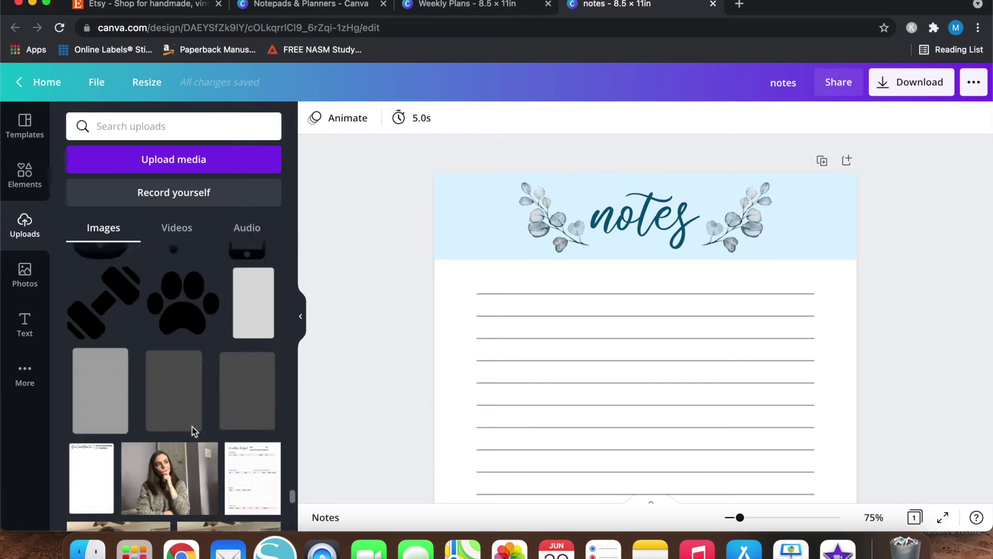
{"action": "scroll", "coordinate": [193, 431], "scroll_direction": "up", "scroll_amount": 3}
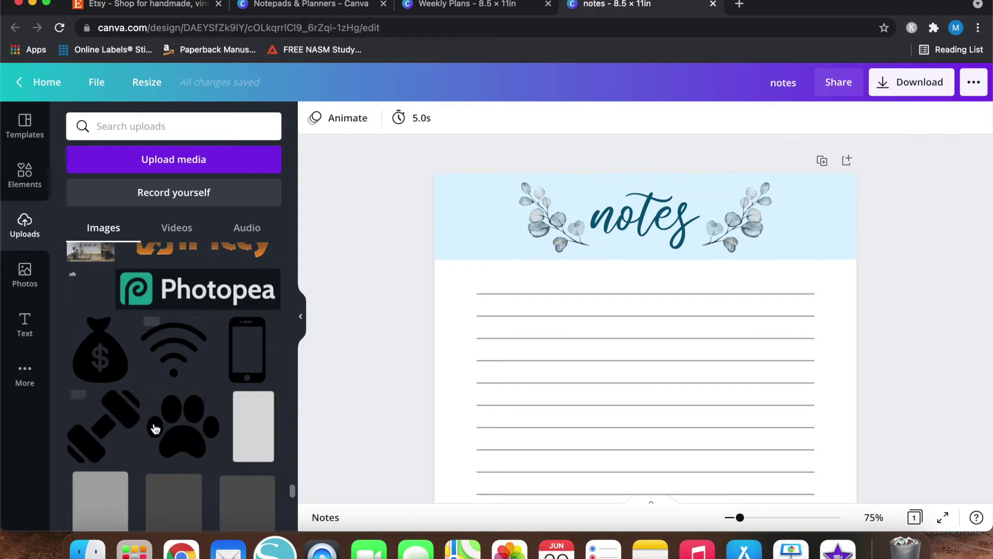
{"action": "scroll", "coordinate": [177, 393], "scroll_direction": "down", "scroll_amount": 10}
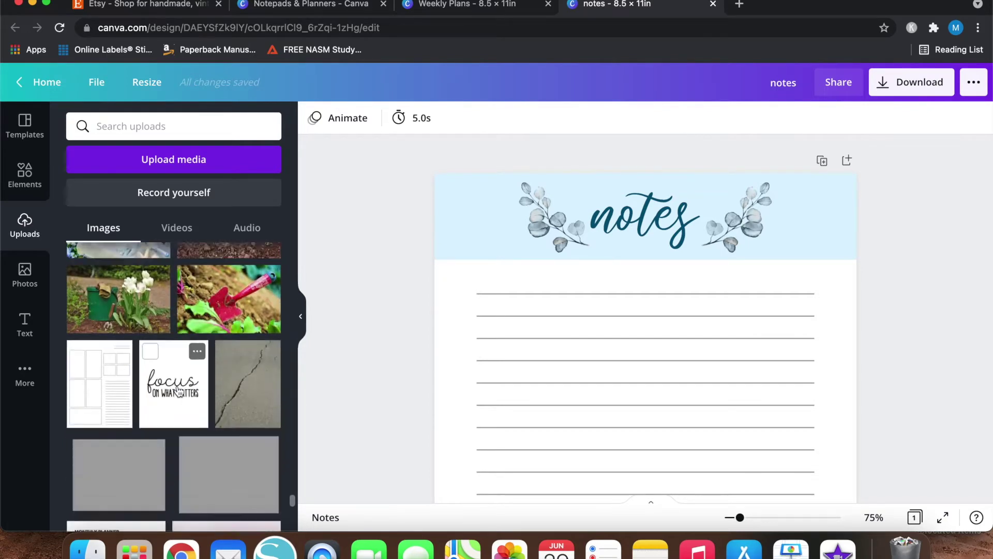
{"action": "scroll", "coordinate": [178, 391], "scroll_direction": "down", "scroll_amount": 15}
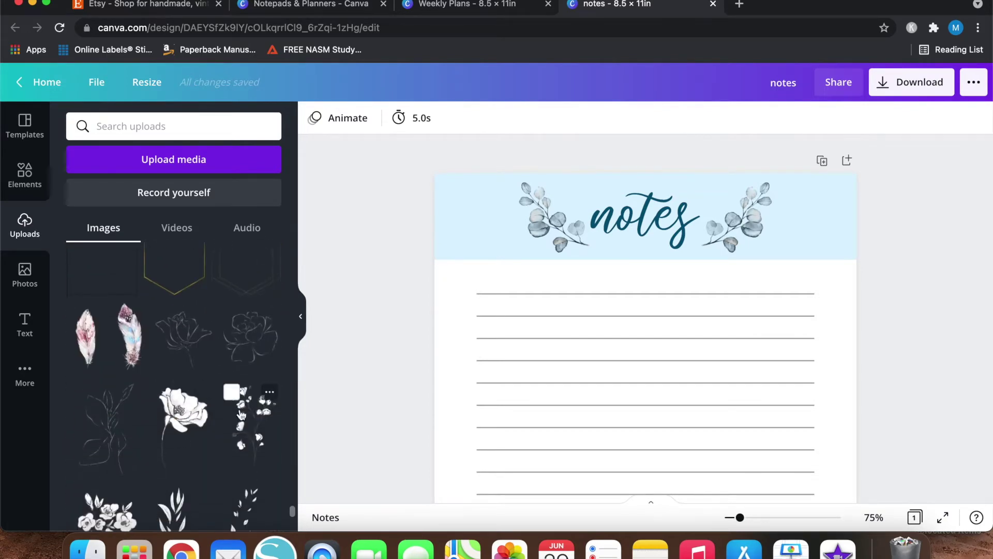
{"action": "scroll", "coordinate": [241, 414], "scroll_direction": "up", "scroll_amount": 4}
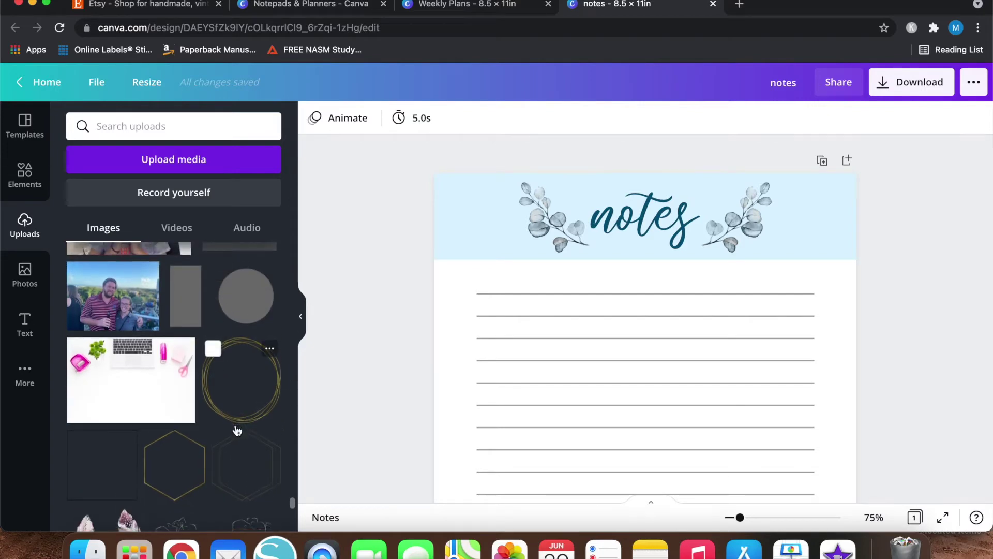
{"action": "scroll", "coordinate": [237, 430], "scroll_direction": "down", "scroll_amount": 1}
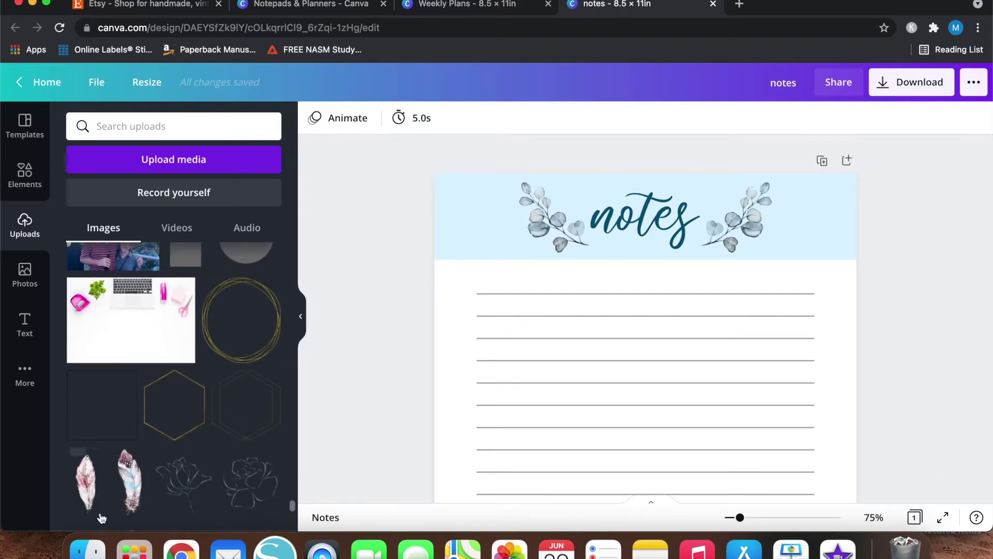
{"action": "scroll", "coordinate": [130, 455], "scroll_direction": "down", "scroll_amount": 3}
{"action": "scroll", "coordinate": [213, 349], "scroll_direction": "up", "scroll_amount": 2}
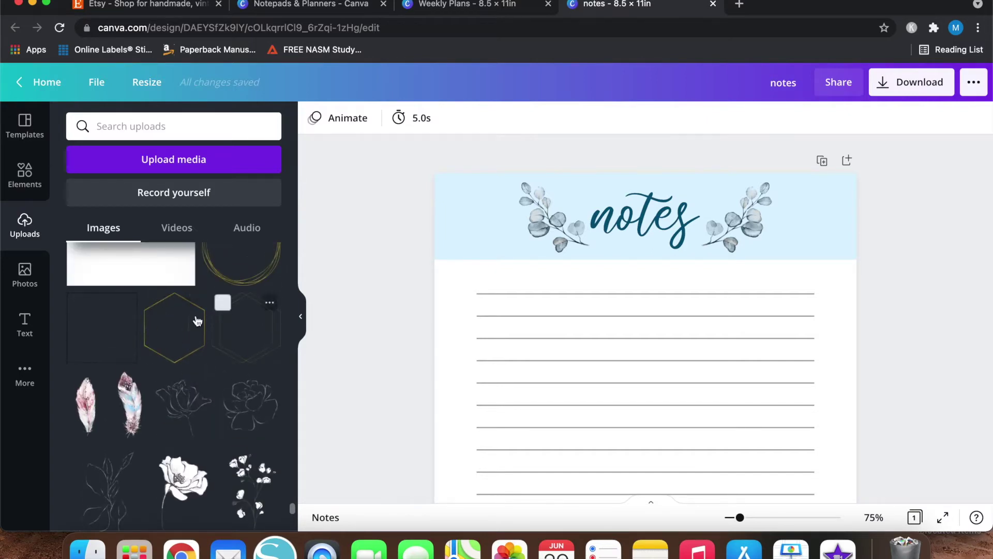
{"action": "scroll", "coordinate": [187, 398], "scroll_direction": "down", "scroll_amount": 2}
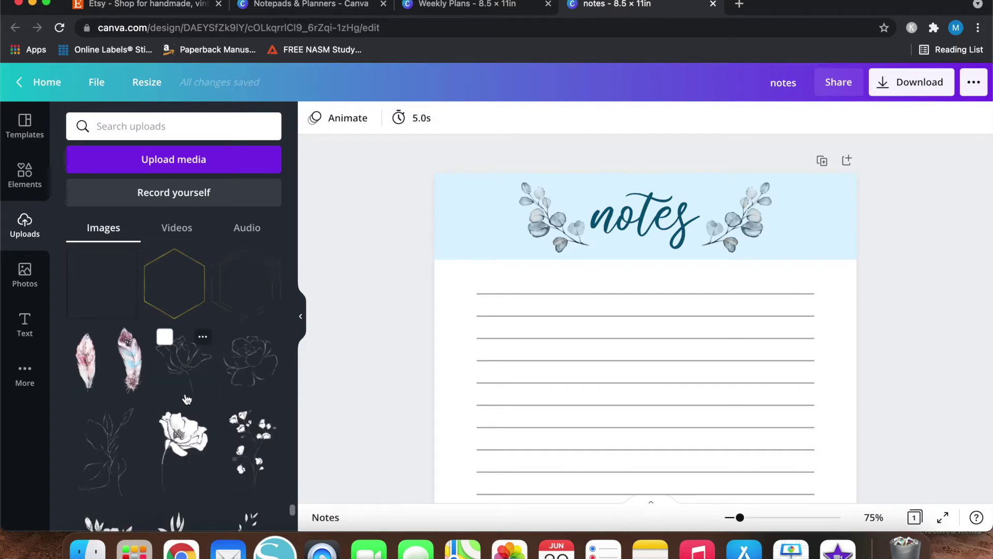
{"action": "scroll", "coordinate": [186, 398], "scroll_direction": "down", "scroll_amount": 10}
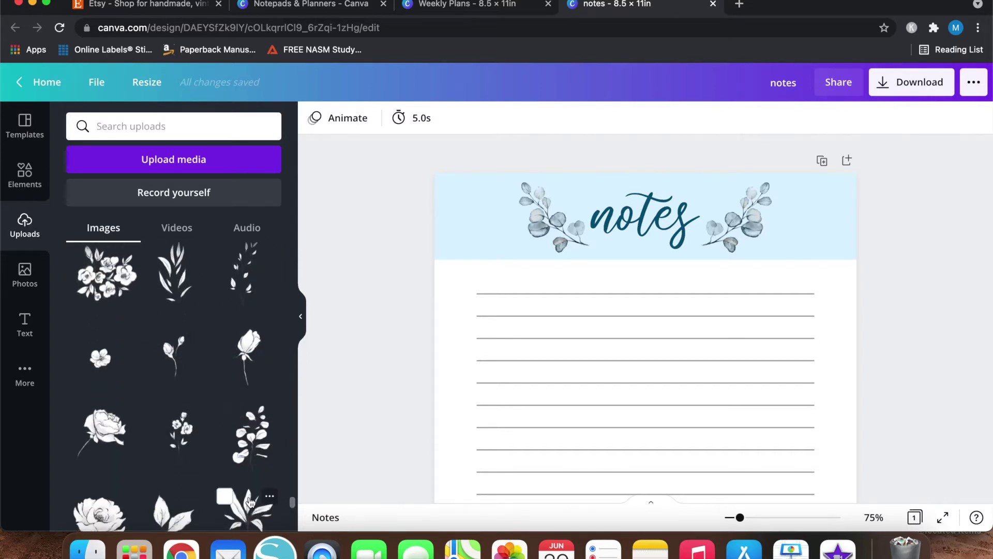
- Add the sprig image to the page, delete it again, and keep browsing uploads
{"action": "left_click", "coordinate": [248, 501]}
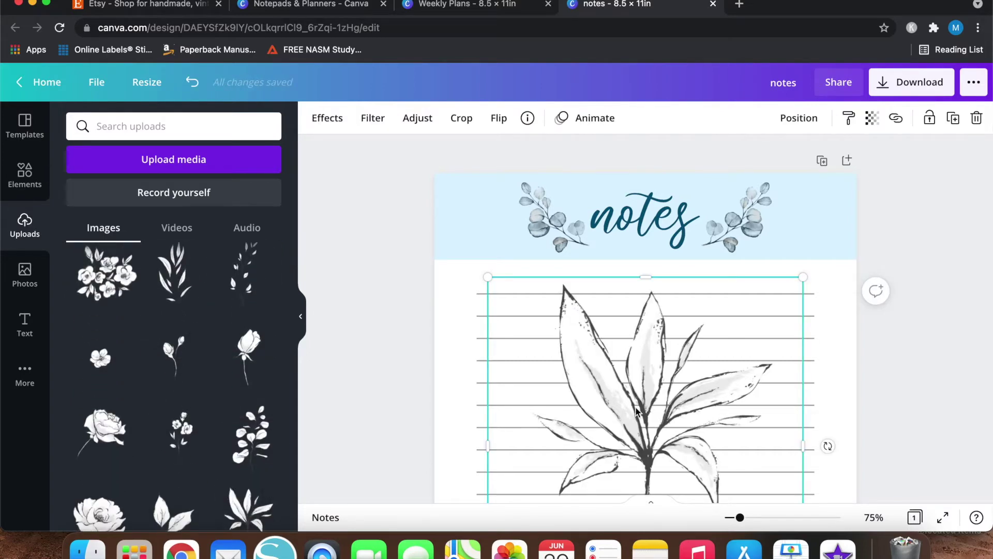
{"action": "key", "text": "Delete"}
{"action": "scroll", "coordinate": [156, 362], "scroll_direction": "down", "scroll_amount": 5}
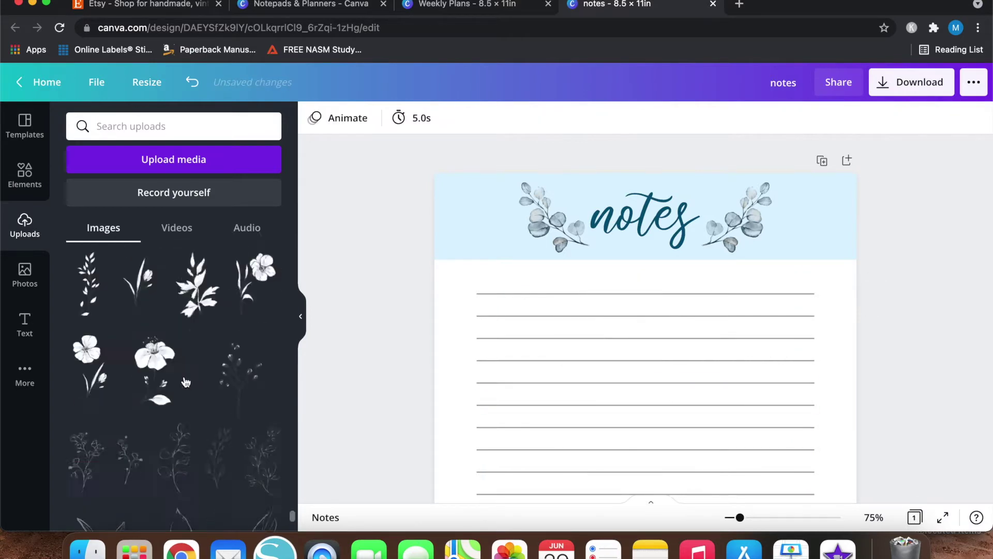
{"action": "scroll", "coordinate": [185, 381], "scroll_direction": "down", "scroll_amount": 15}
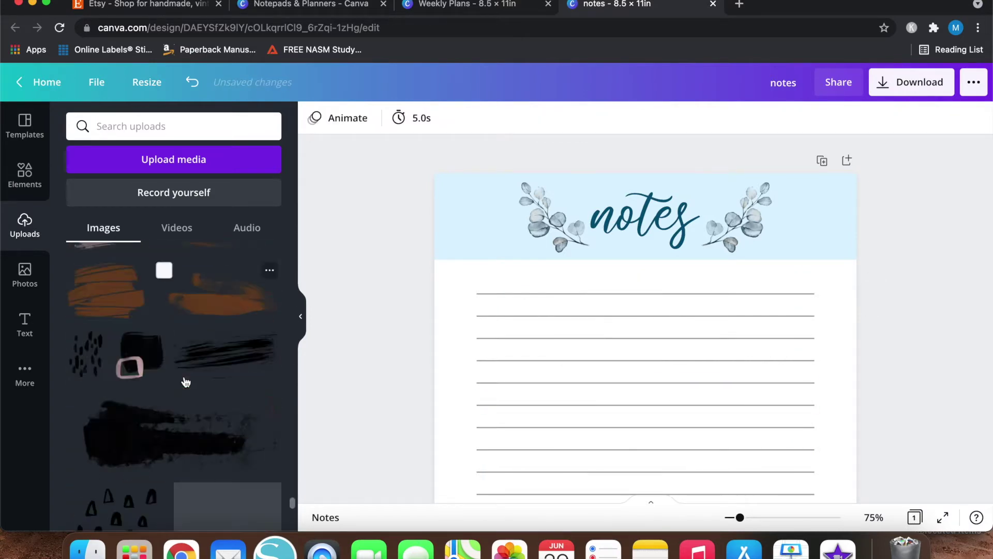
{"action": "scroll", "coordinate": [184, 380], "scroll_direction": "down", "scroll_amount": 10}
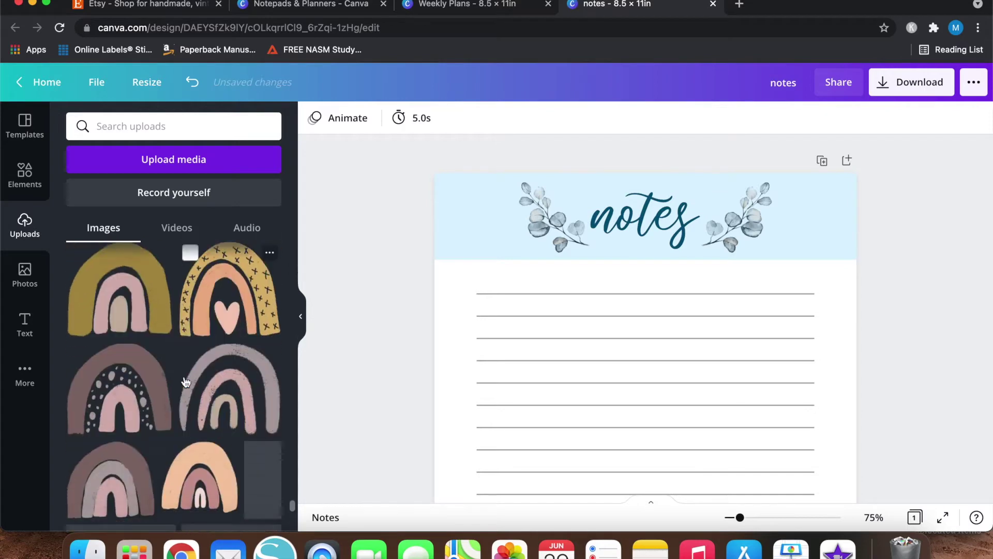
{"action": "scroll", "coordinate": [185, 381], "scroll_direction": "down", "scroll_amount": 1}
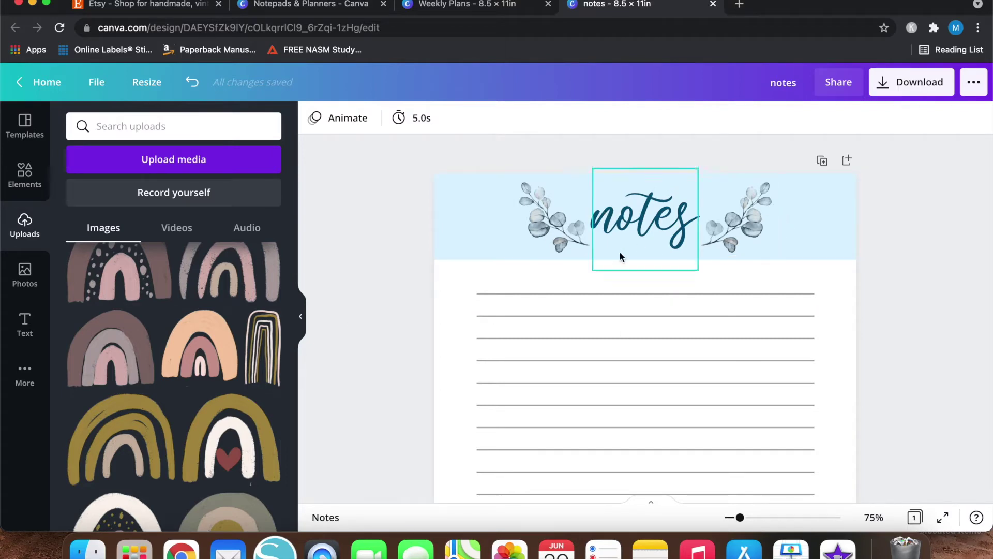
- Delete both eucalyptus sprigs from the header, then undo to bring them back
{"action": "left_click", "coordinate": [557, 238]}
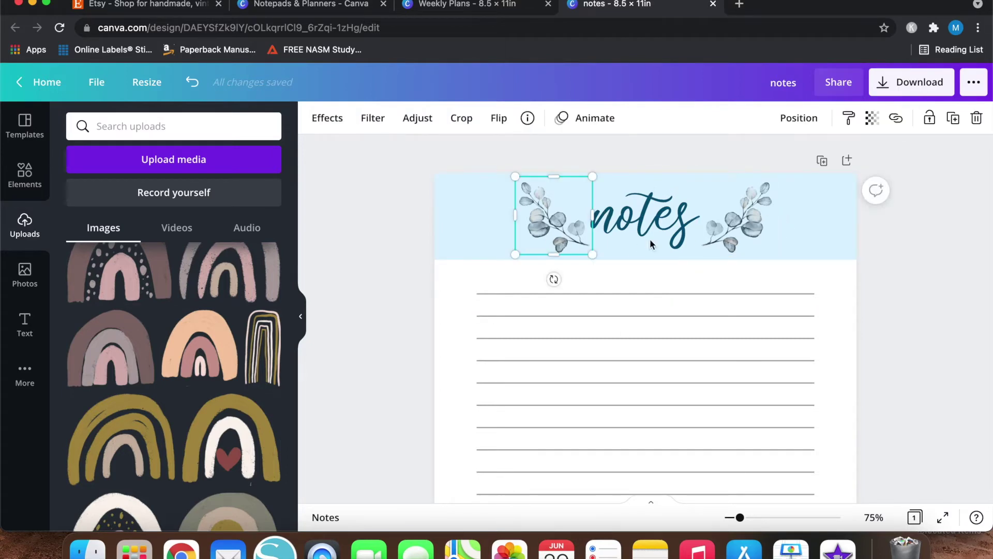
{"action": "left_click", "coordinate": [764, 215], "text": "shift"}
{"action": "key", "text": "Delete"}
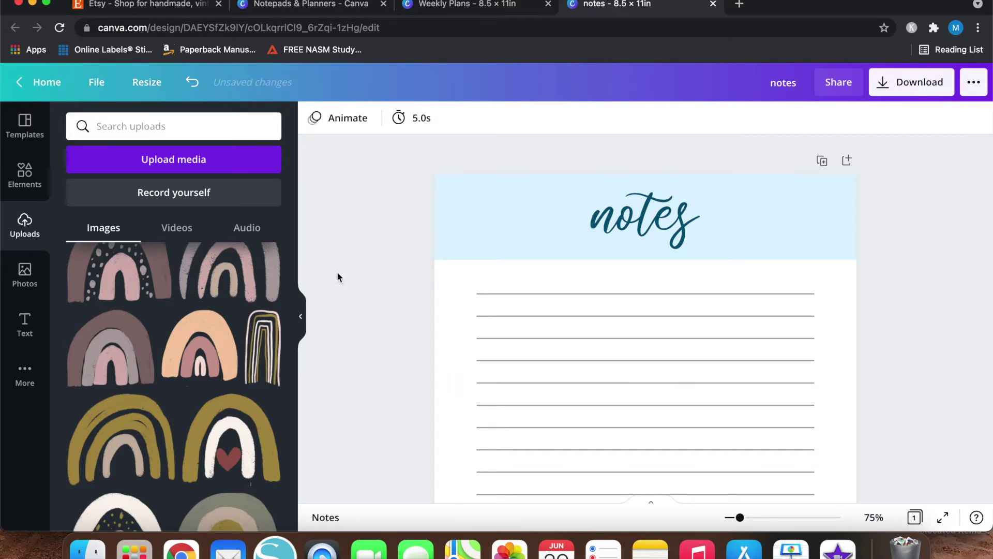
{"action": "left_click", "coordinate": [192, 82]}
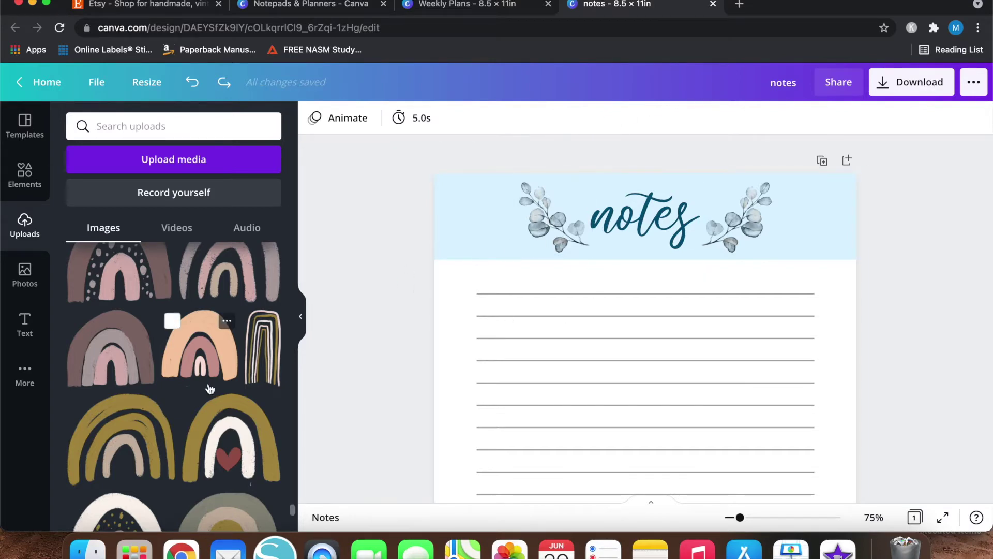
{"action": "scroll", "coordinate": [211, 388], "scroll_direction": "down", "scroll_amount": 10}
{"action": "scroll", "coordinate": [211, 388], "scroll_direction": "down", "scroll_amount": 10}
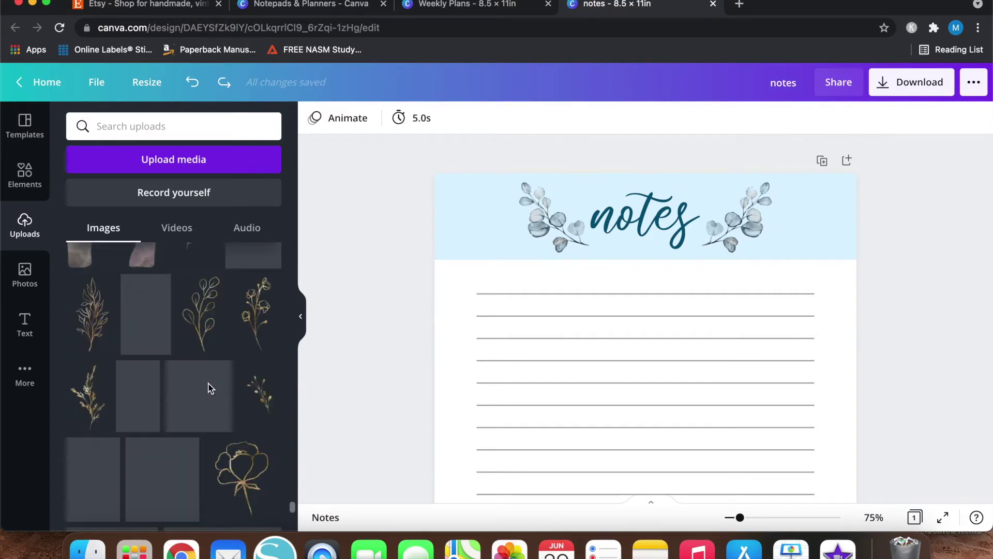
{"action": "scroll", "coordinate": [210, 388], "scroll_direction": "down", "scroll_amount": 10}
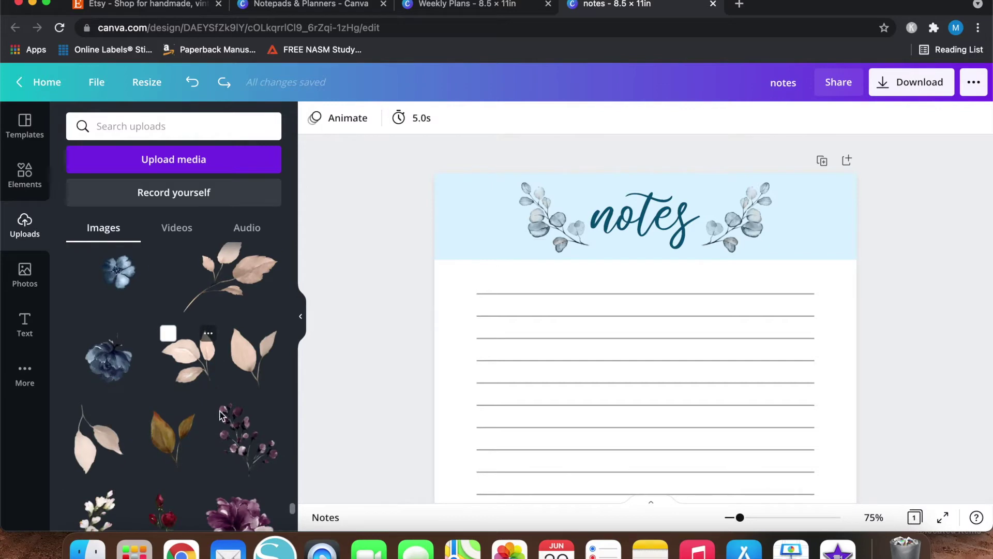
{"action": "scroll", "coordinate": [171, 414], "scroll_direction": "down", "scroll_amount": 5}
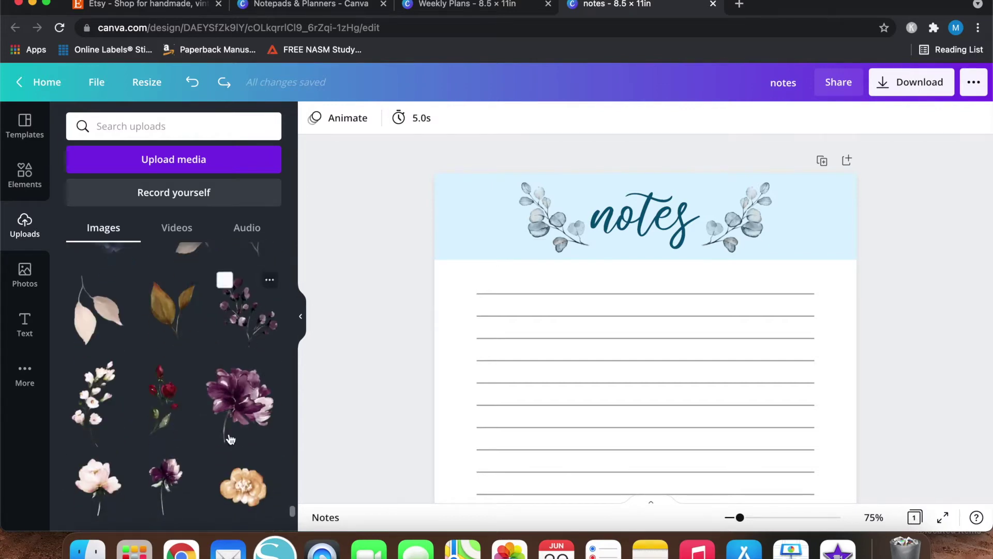
{"action": "left_click", "coordinate": [246, 408]}
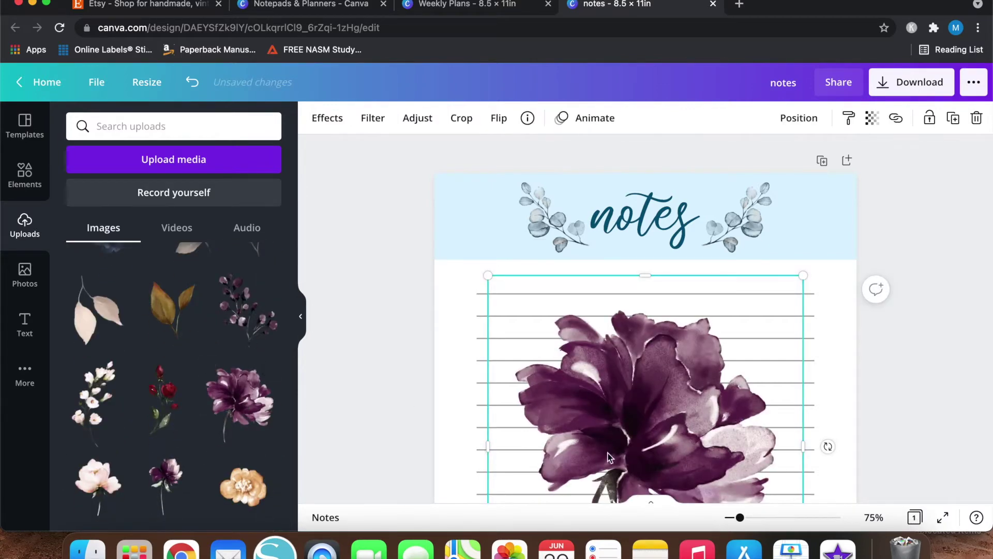
{"action": "scroll", "coordinate": [378, 407], "scroll_direction": "down", "scroll_amount": 5}
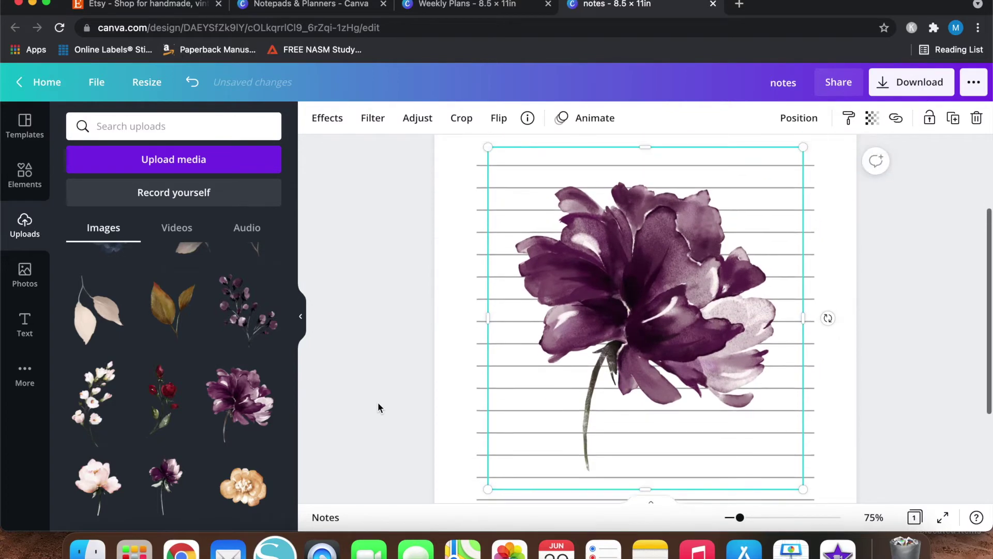
{"action": "key", "text": "Delete"}
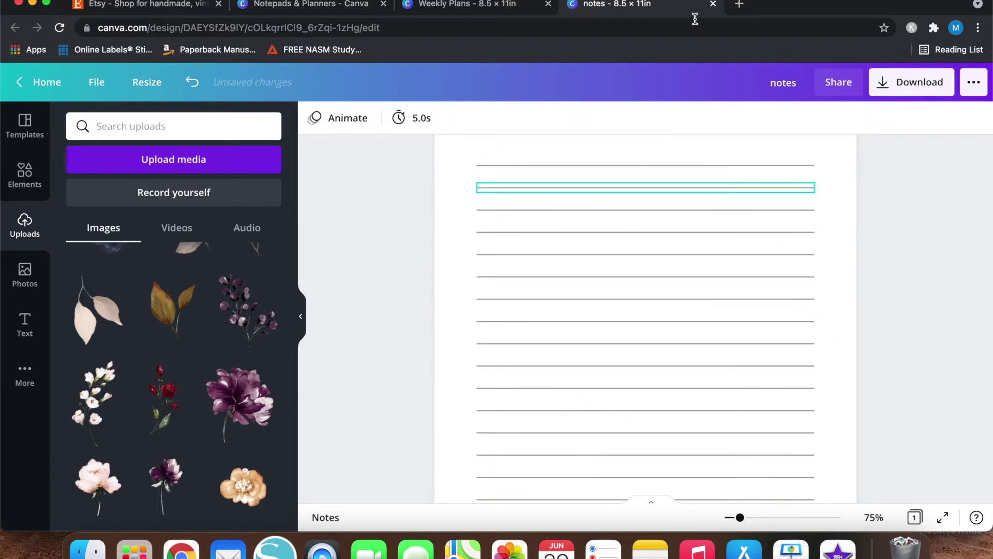
{"action": "scroll", "coordinate": [328, 313], "scroll_direction": "up", "scroll_amount": 5}
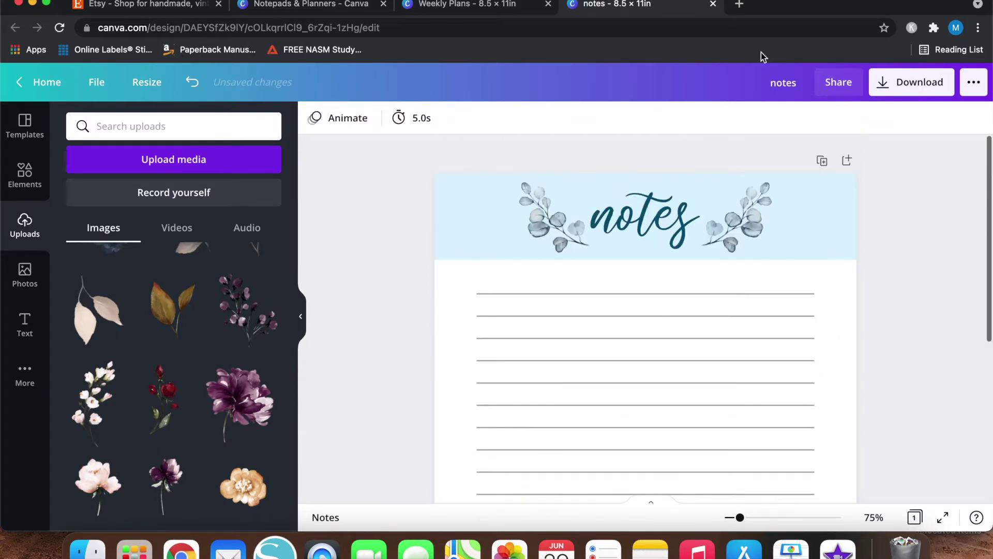
{"action": "left_click", "coordinate": [739, 4]}
- Search Google for 'floral clipart' and switch to image results
{"action": "type", "text": "floral cli"}
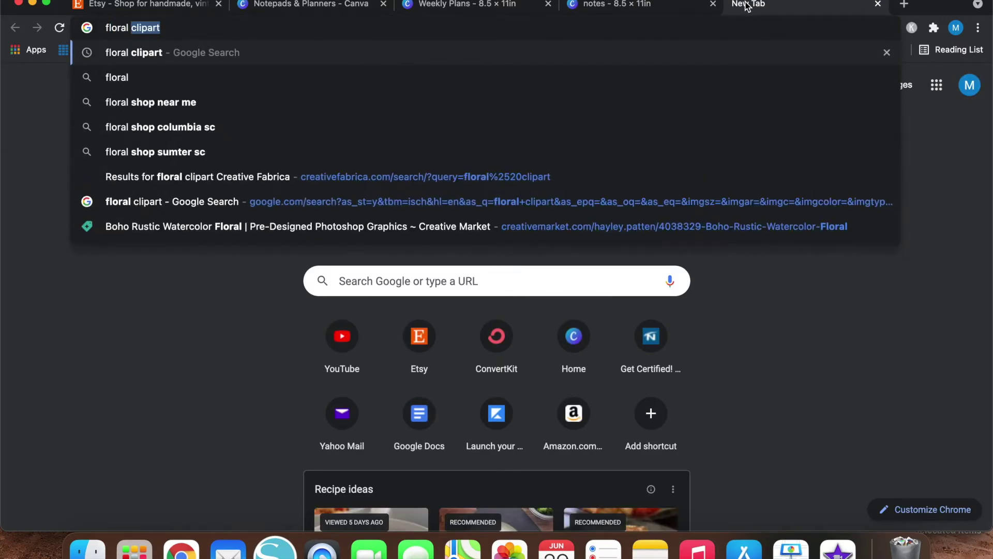
{"action": "type", "text": "part"}
{"action": "key", "text": "Return"}
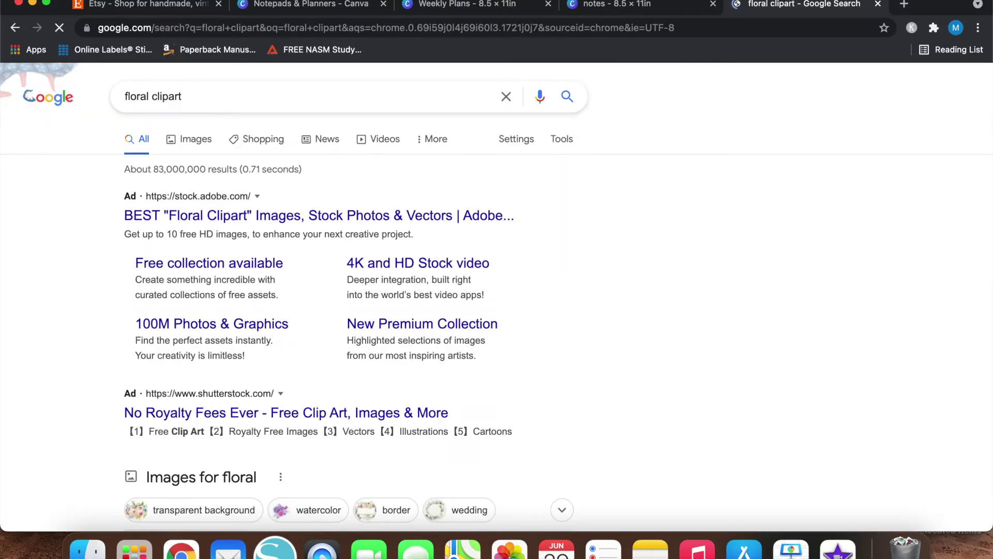
{"action": "left_click", "coordinate": [182, 139]}
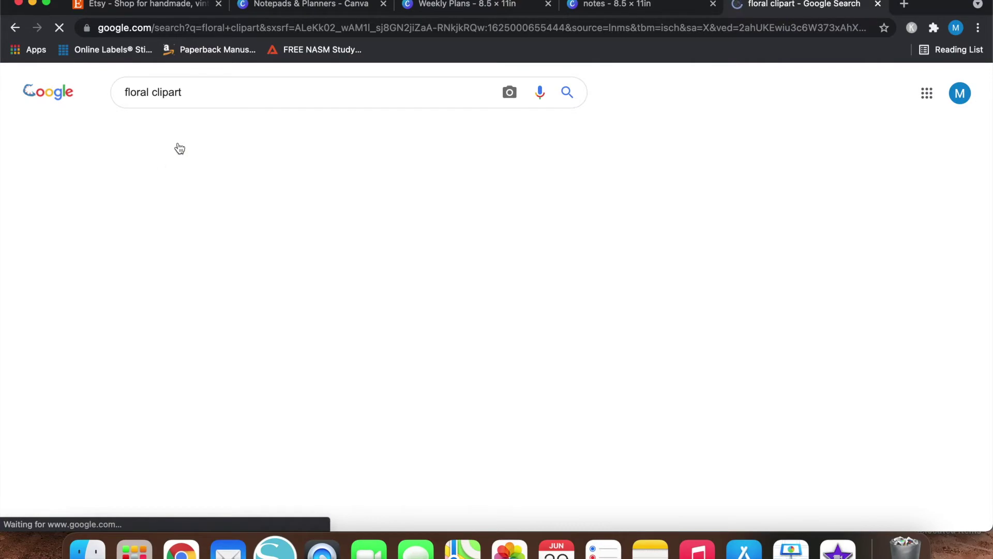
{"action": "scroll", "coordinate": [20, 420], "scroll_direction": "down", "scroll_amount": 3}
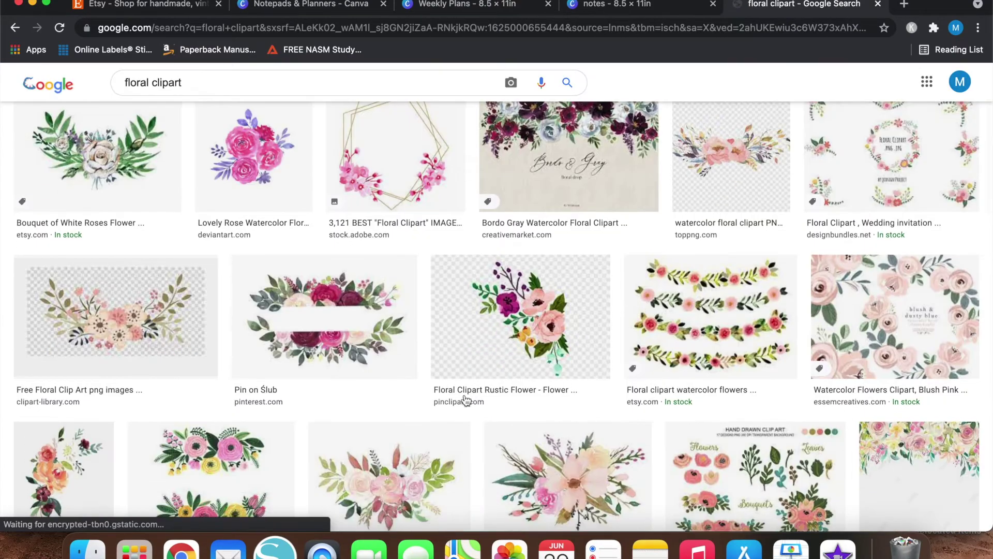
- Preview the rustic flower and watercolor floral PNG results, then close the preview
{"action": "left_click", "coordinate": [517, 327]}
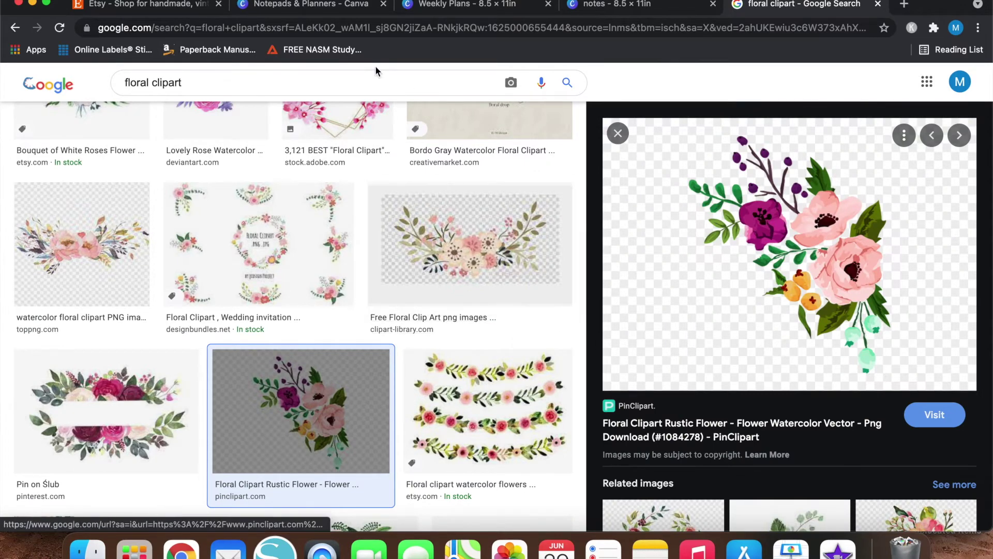
{"action": "left_click", "coordinate": [120, 275]}
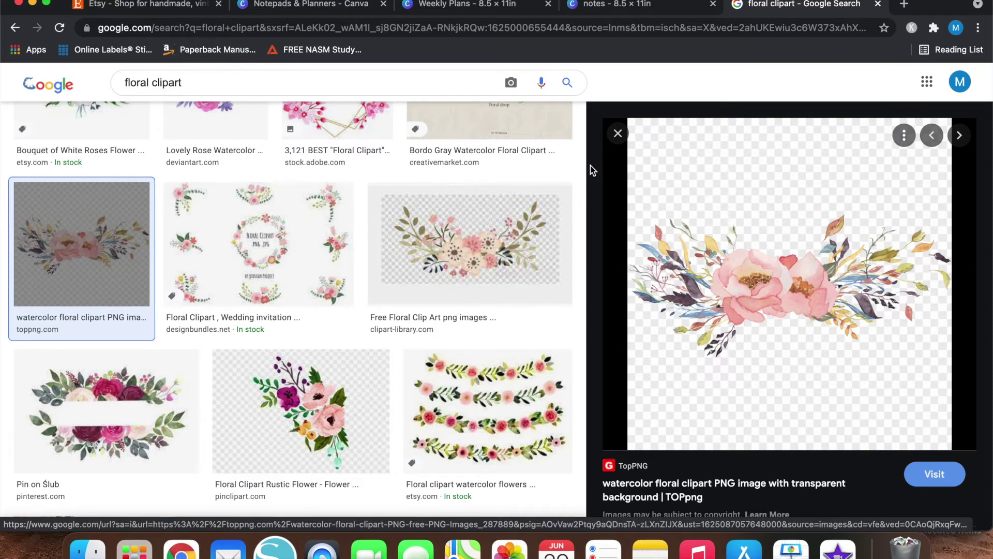
{"action": "left_click", "coordinate": [618, 133]}
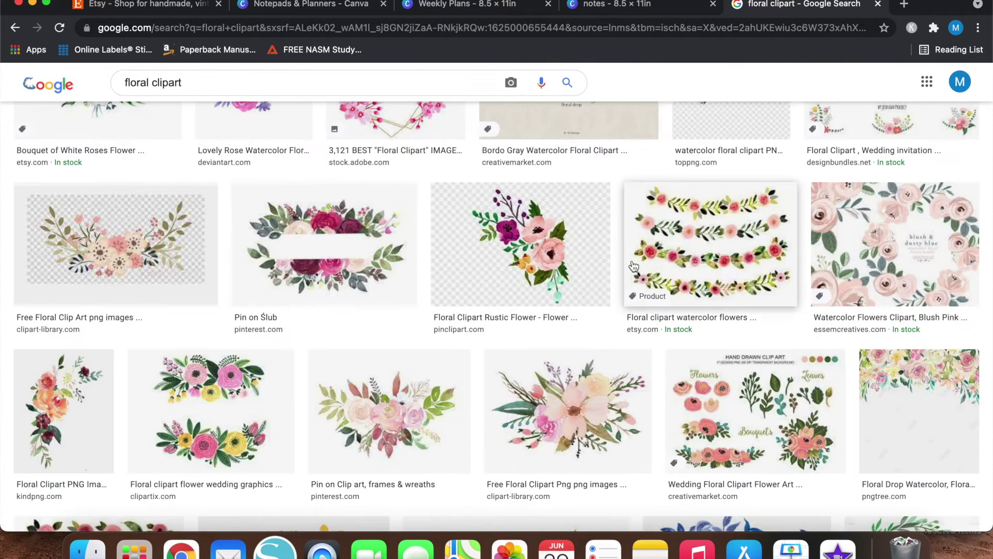
{"action": "scroll", "coordinate": [612, 416], "scroll_direction": "up", "scroll_amount": 5}
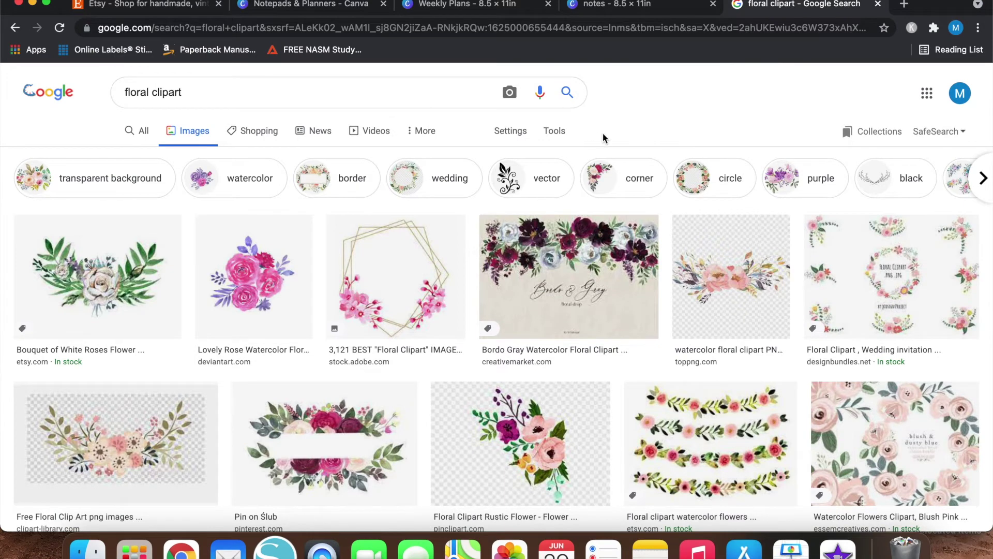
- Filter the floral clipart images to Commercial & other licenses using Advanced Image Search
{"action": "left_click", "coordinate": [512, 136]}
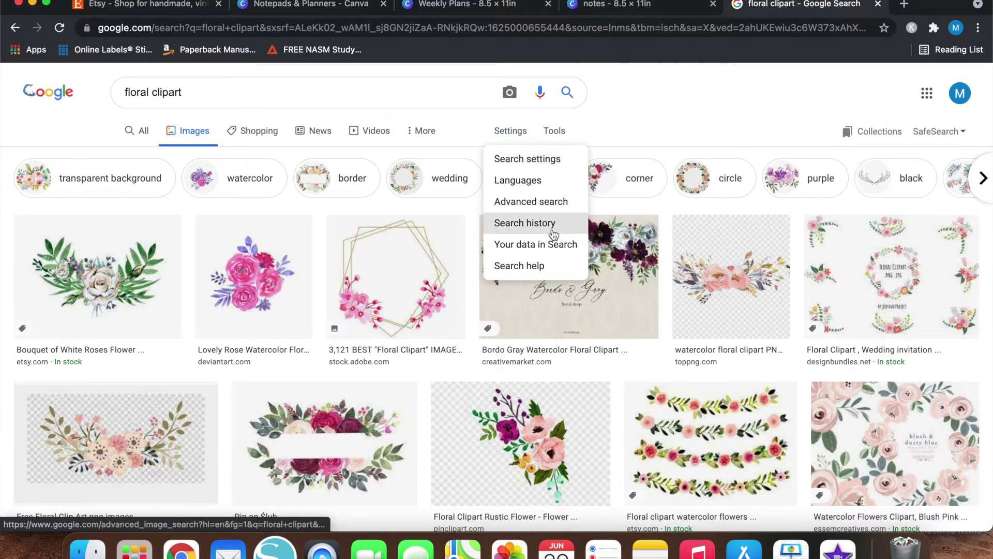
{"action": "left_click", "coordinate": [538, 207]}
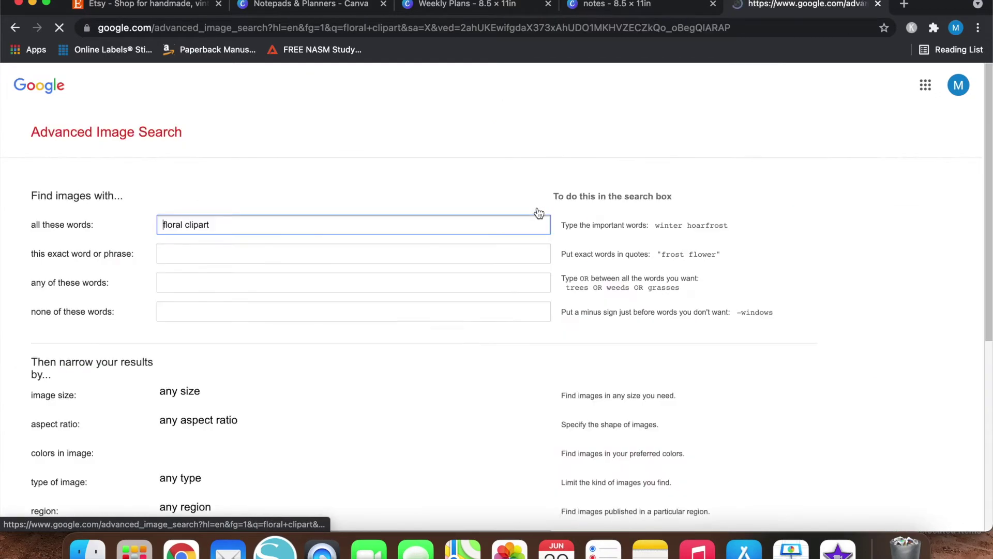
{"action": "scroll", "coordinate": [147, 368], "scroll_direction": "down", "scroll_amount": 6}
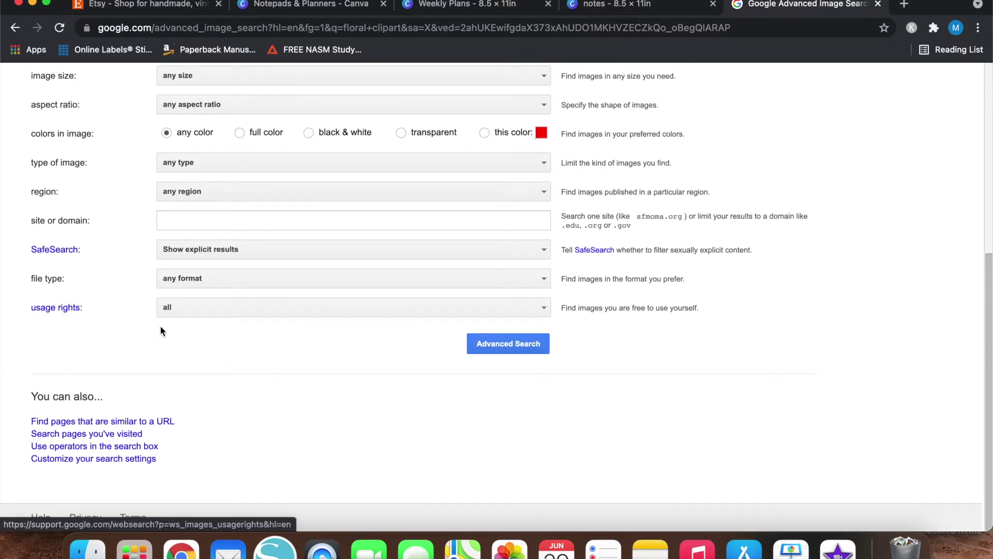
{"action": "left_click", "coordinate": [209, 310]}
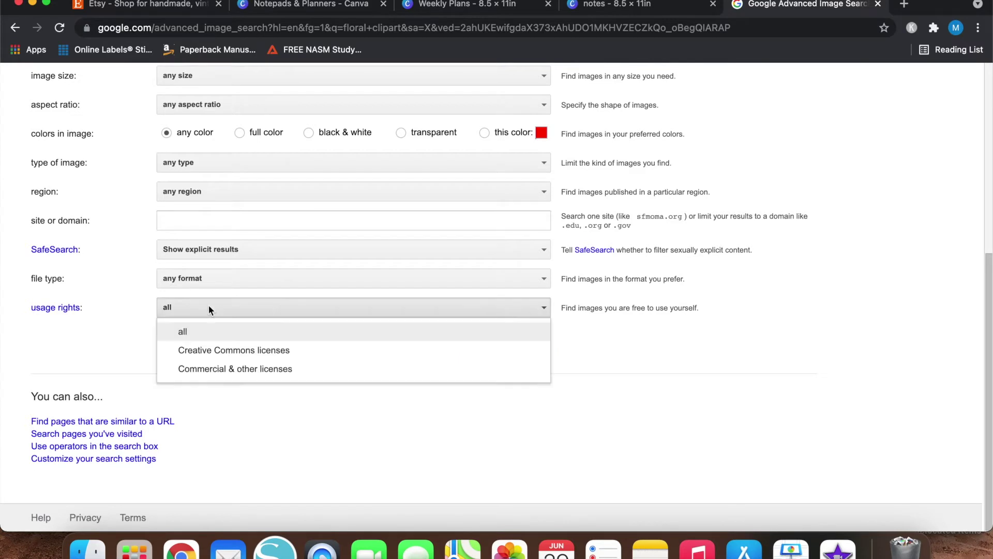
{"action": "left_click", "coordinate": [218, 369]}
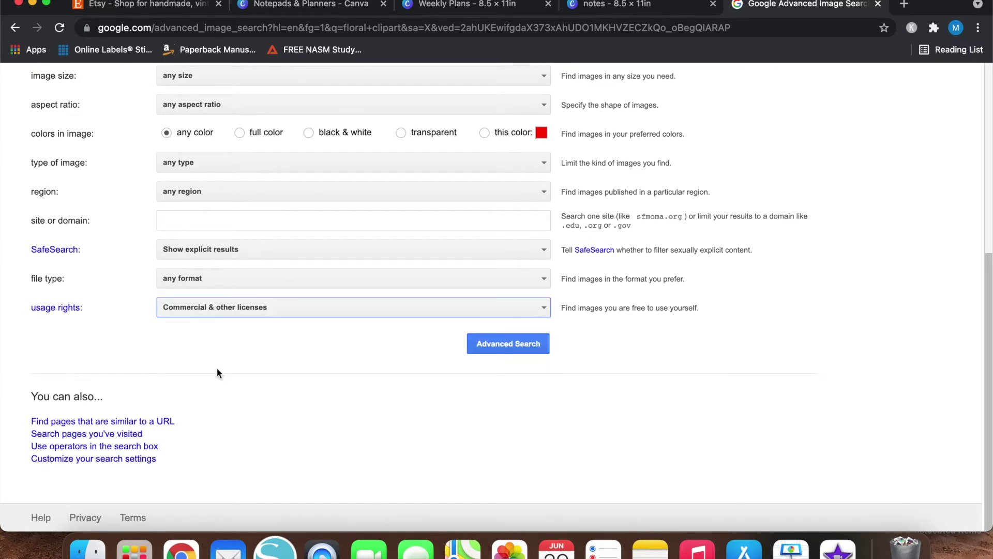
{"action": "left_click", "coordinate": [503, 347]}
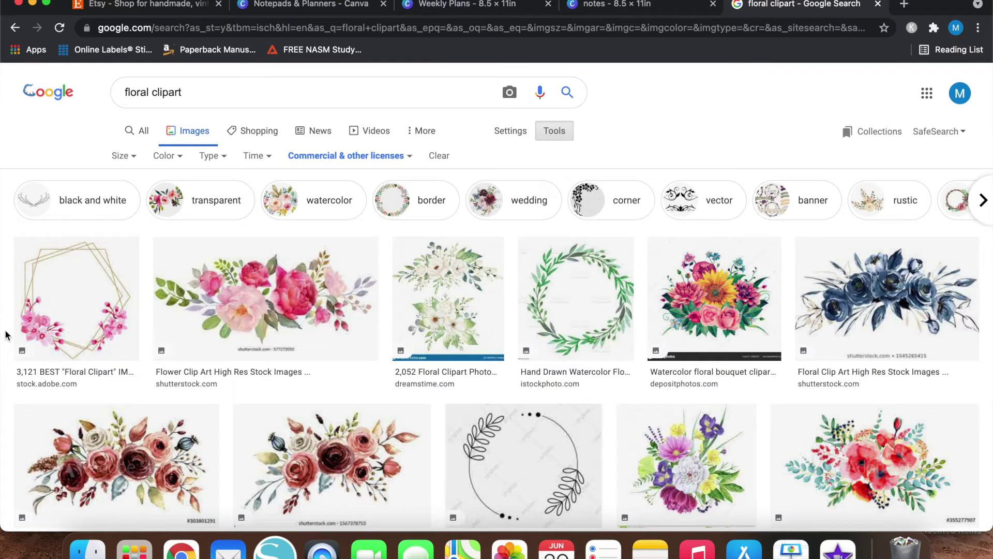
- Scroll the filtered results and preview the Flowers Feathers floral image, then close it
{"action": "scroll", "coordinate": [5, 335], "scroll_direction": "down", "scroll_amount": 5}
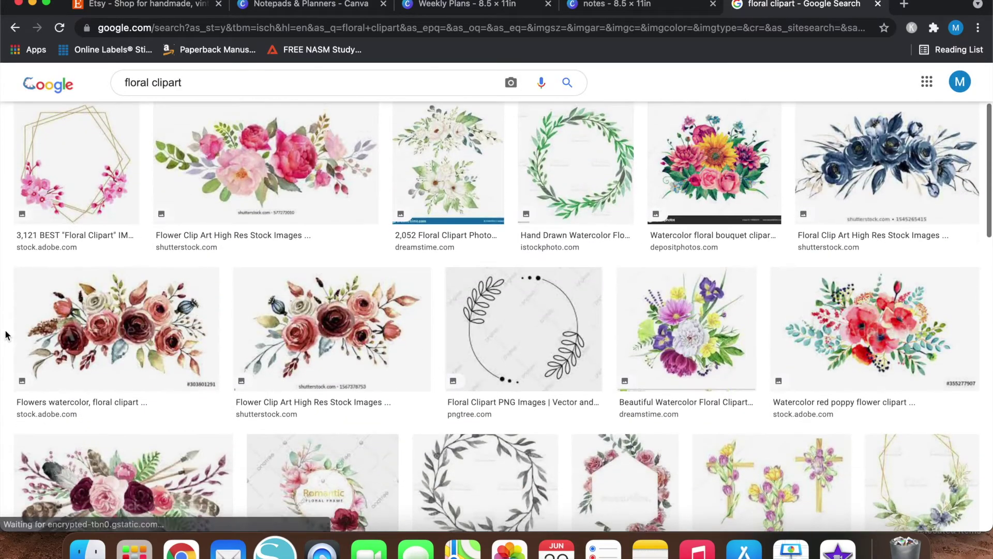
{"action": "scroll", "coordinate": [6, 334], "scroll_direction": "up", "scroll_amount": 5}
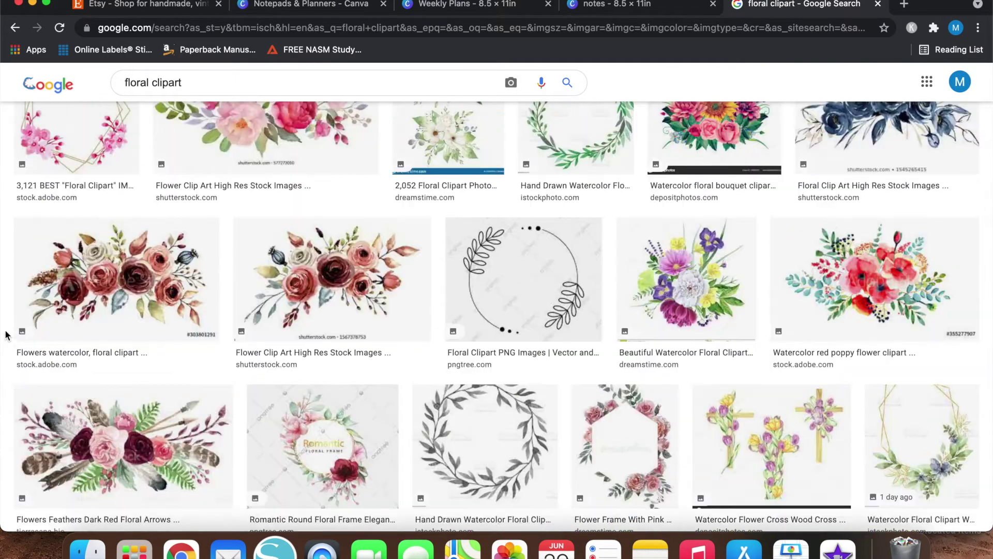
{"action": "scroll", "coordinate": [5, 335], "scroll_direction": "down", "scroll_amount": 8}
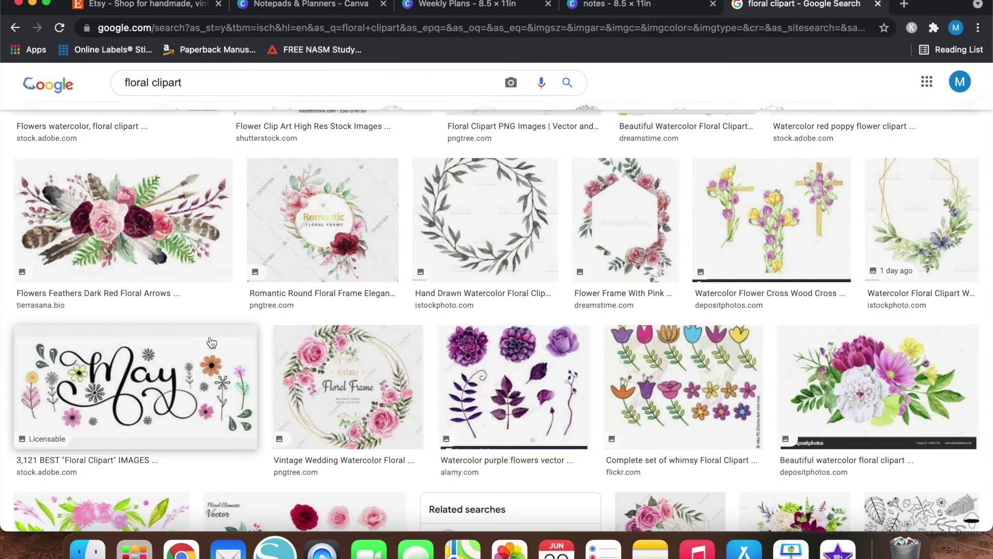
{"action": "scroll", "coordinate": [211, 343], "scroll_direction": "up", "scroll_amount": 1}
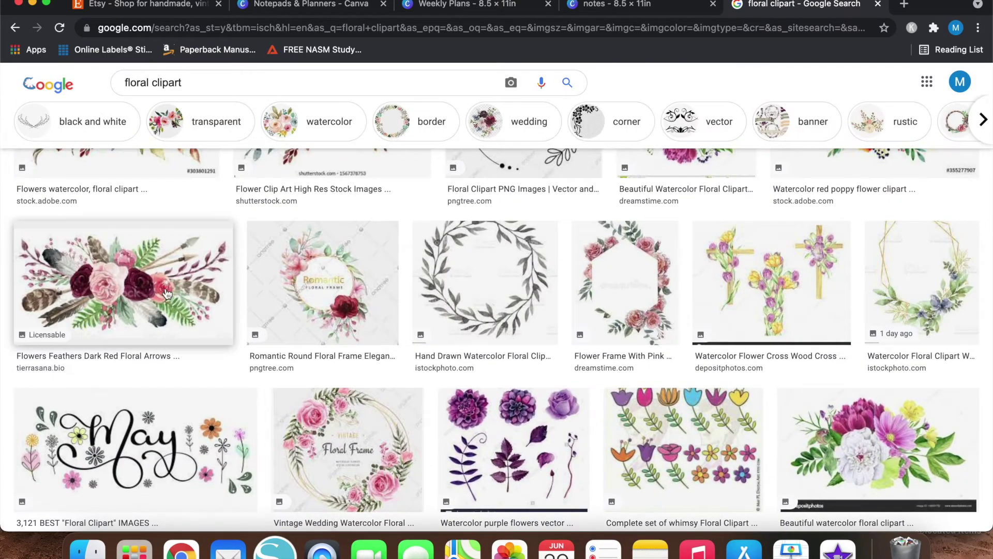
{"action": "left_click", "coordinate": [167, 294]}
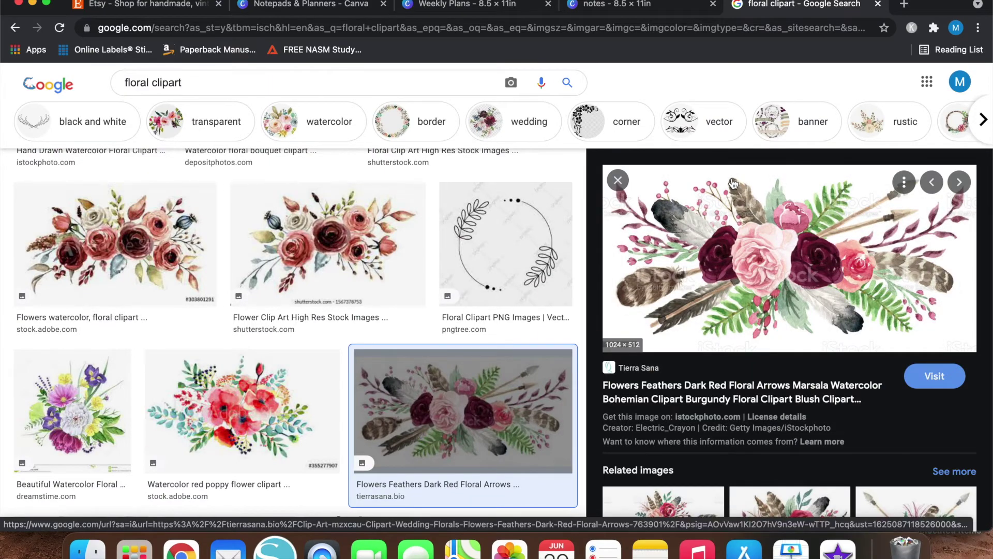
{"action": "left_click", "coordinate": [617, 180]}
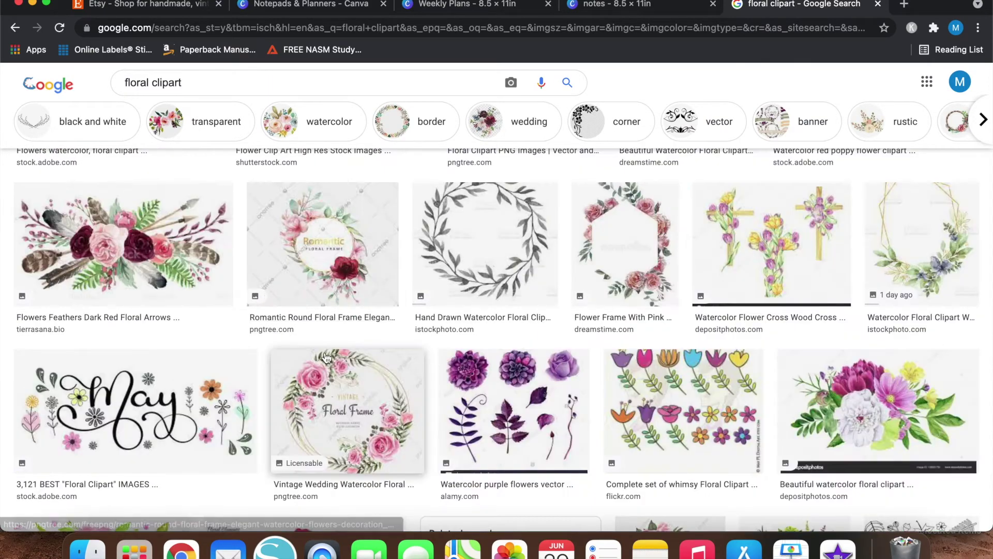
{"action": "scroll", "coordinate": [325, 356], "scroll_direction": "down", "scroll_amount": 4}
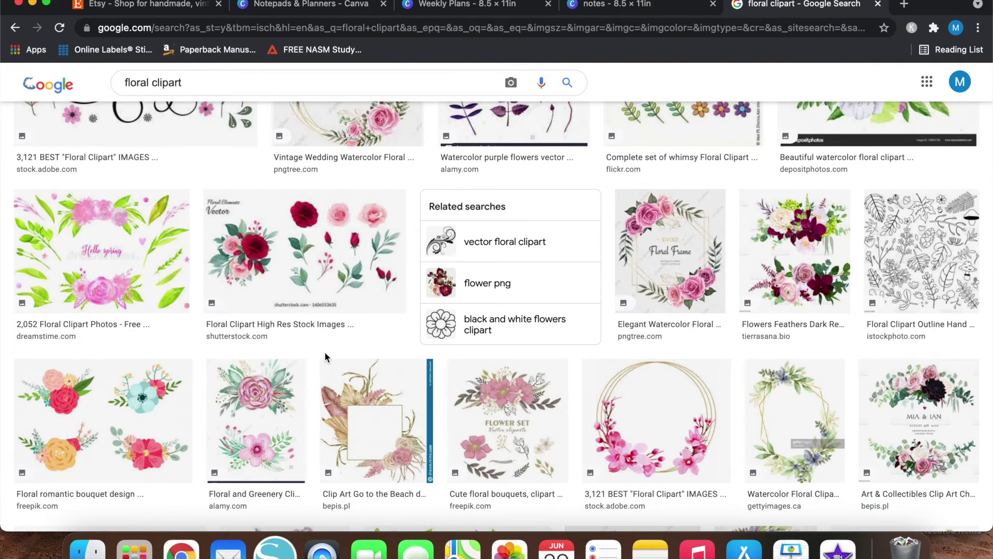
{"action": "scroll", "coordinate": [325, 356], "scroll_direction": "down", "scroll_amount": 2}
{"action": "scroll", "coordinate": [325, 356], "scroll_direction": "down", "scroll_amount": 1}
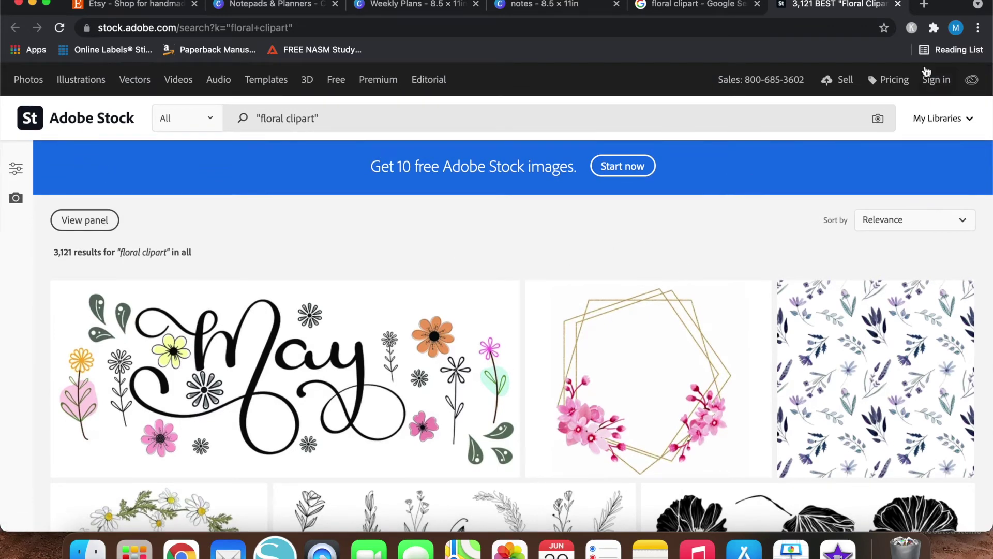
- Close the Adobe Stock tab and the enlarged image preview, back on the results
{"action": "left_click", "coordinate": [897, 5]}
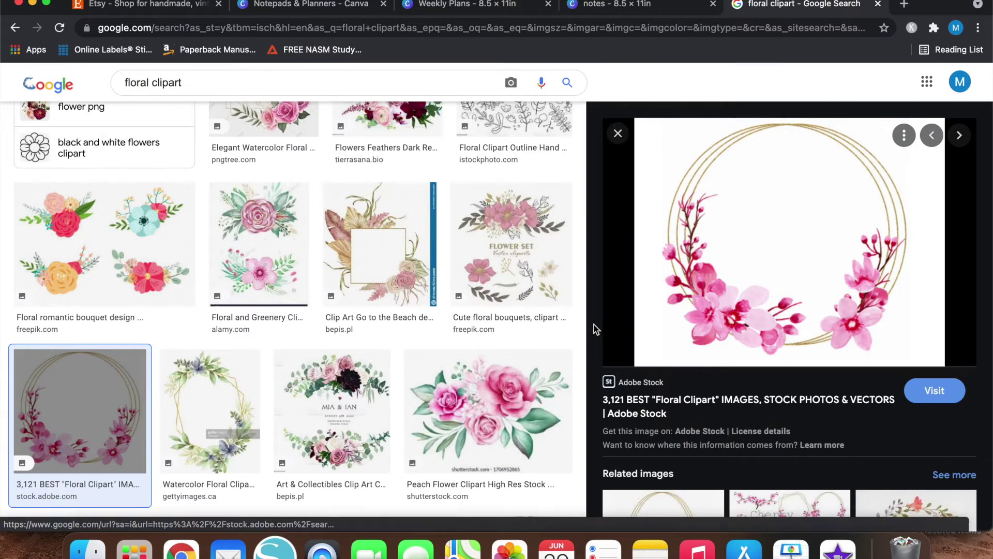
{"action": "scroll", "coordinate": [588, 342], "scroll_direction": "up", "scroll_amount": 10}
{"action": "scroll", "coordinate": [574, 225], "scroll_direction": "up", "scroll_amount": 10}
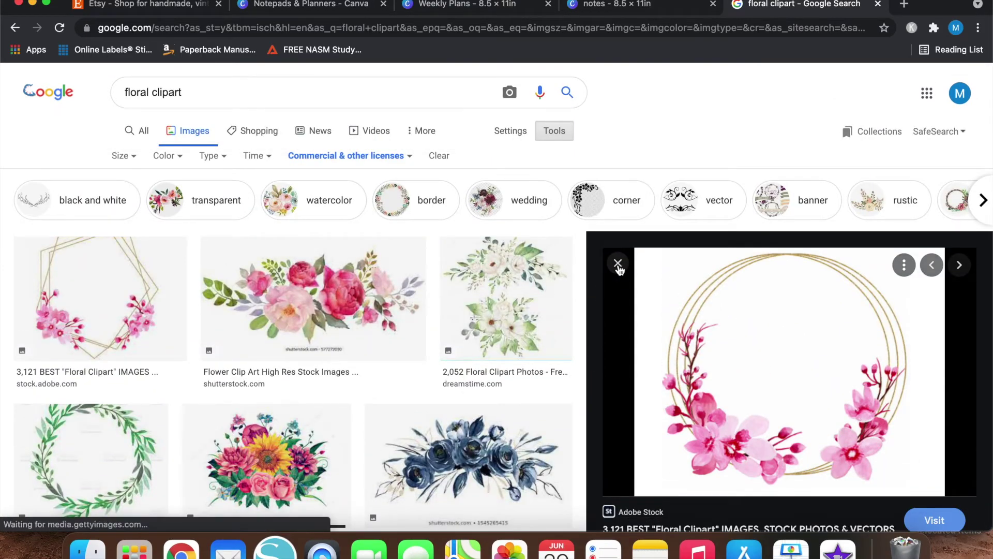
{"action": "left_click", "coordinate": [617, 264]}
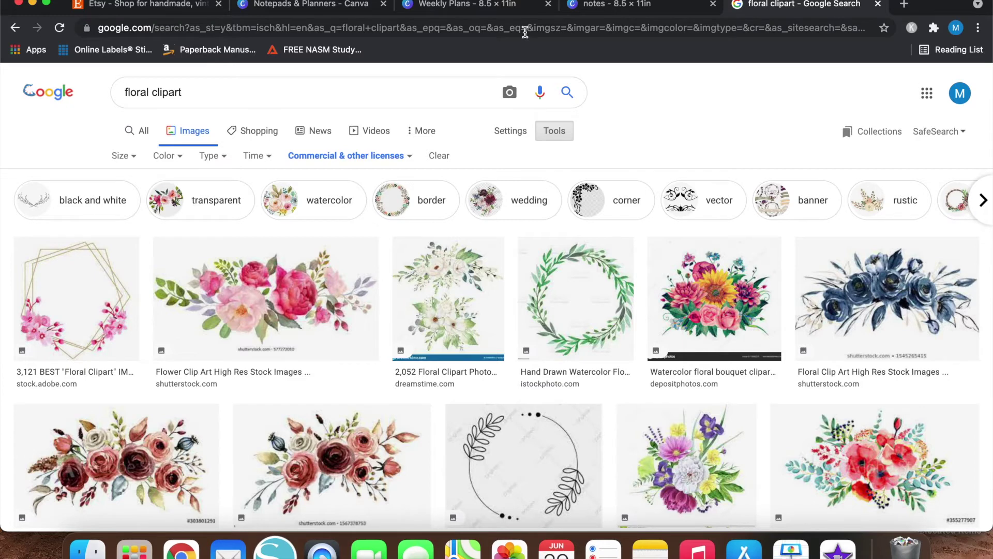
{"action": "left_click", "coordinate": [525, 32]}
- Go to creativefabrica.com and look over its Fonts, Crafts and Graphics menus
{"action": "type", "text": "creativefab"}
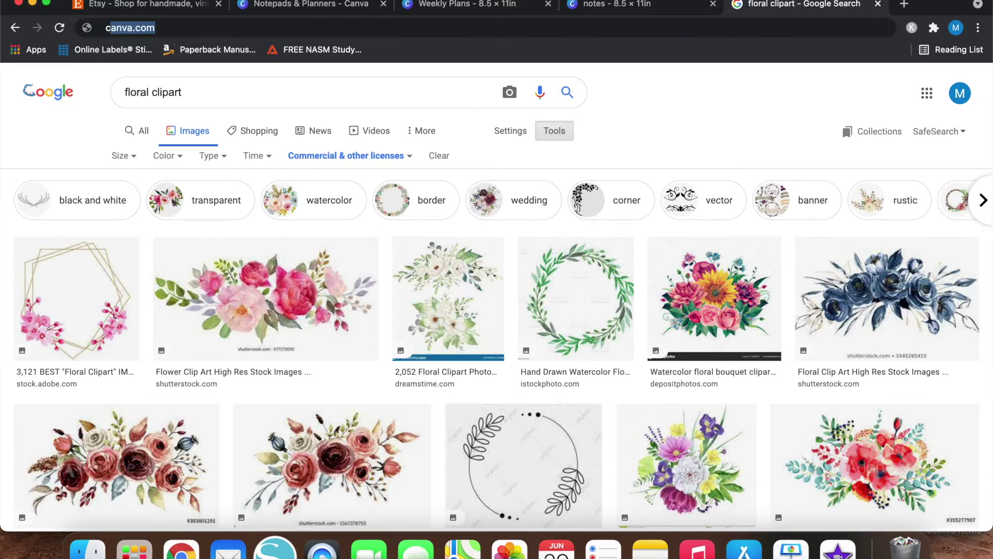
{"action": "type", "text": "rica.com"}
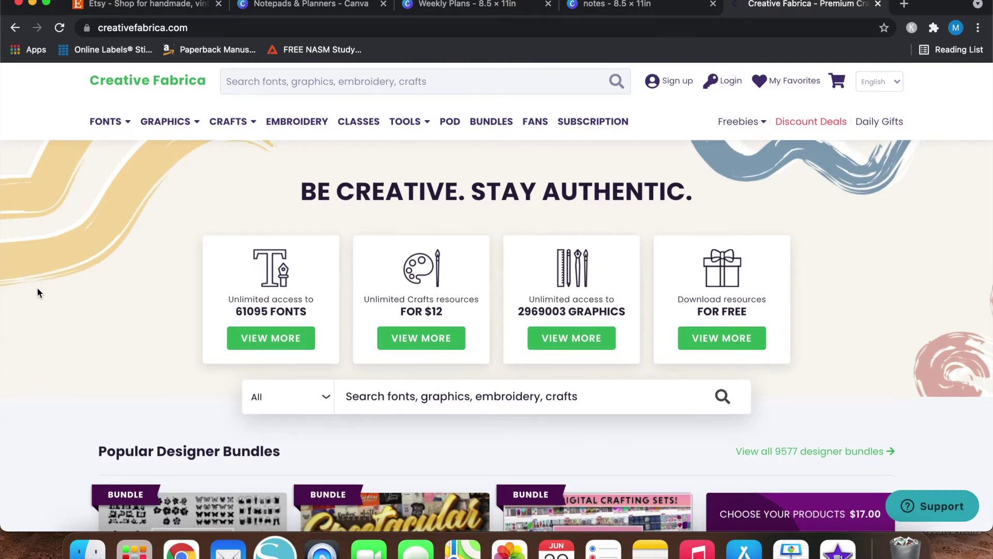
{"action": "scroll", "coordinate": [37, 292], "scroll_direction": "down", "scroll_amount": 1}
{"action": "scroll", "coordinate": [36, 293], "scroll_direction": "up", "scroll_amount": 1}
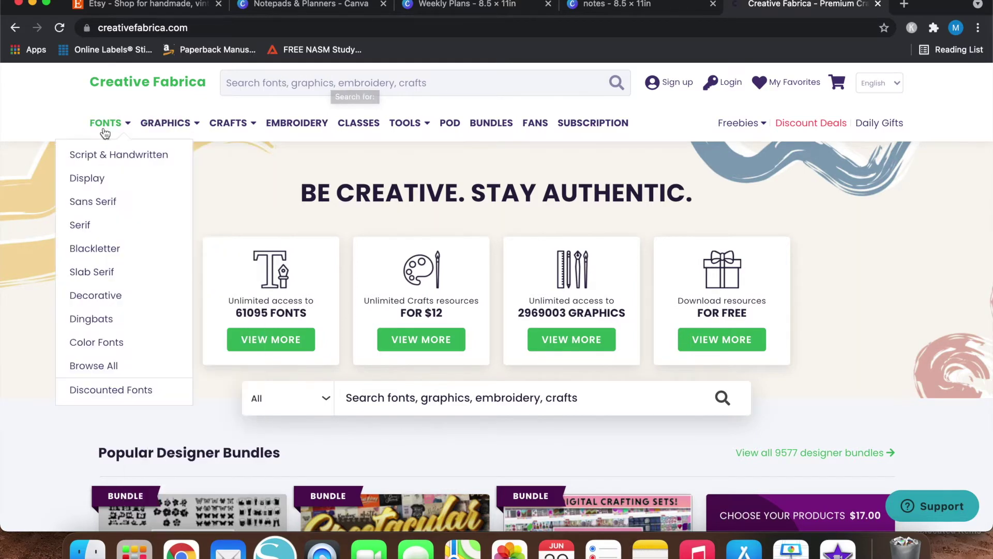
{"action": "mouse_move", "coordinate": [245, 129]}
{"action": "mouse_move", "coordinate": [108, 132]}
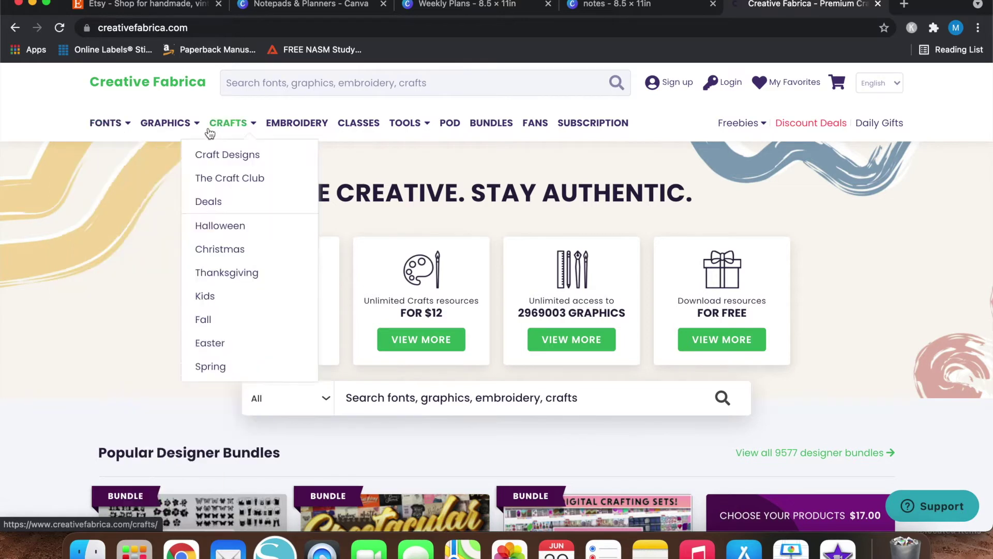
{"action": "mouse_move", "coordinate": [190, 129]}
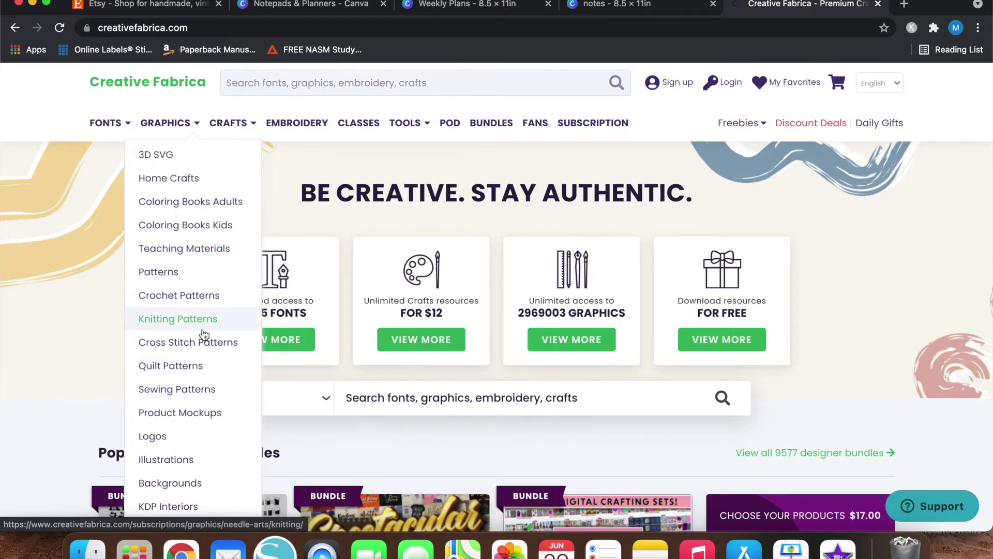
{"action": "scroll", "coordinate": [200, 463], "scroll_direction": "down", "scroll_amount": 2}
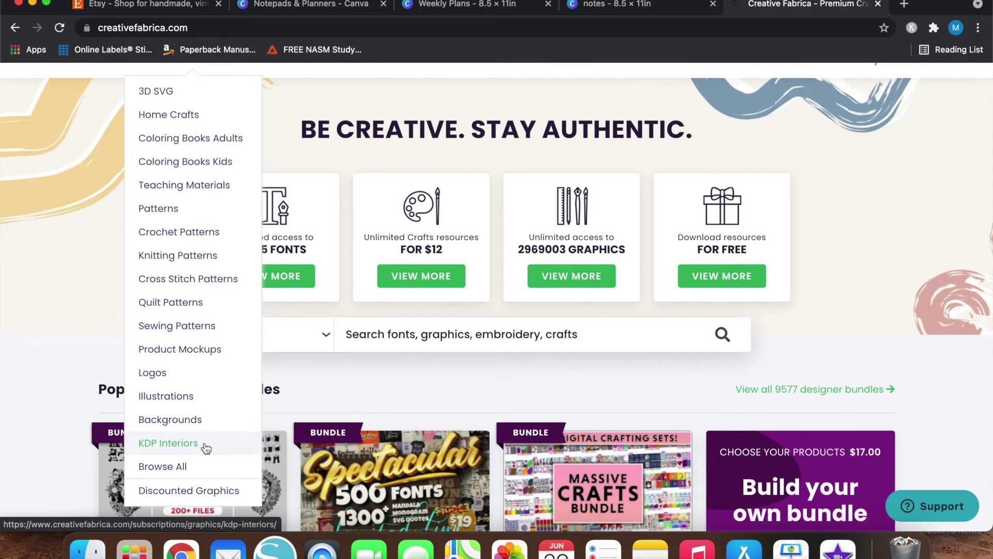
{"action": "scroll", "coordinate": [2, 450], "scroll_direction": "up", "scroll_amount": 2}
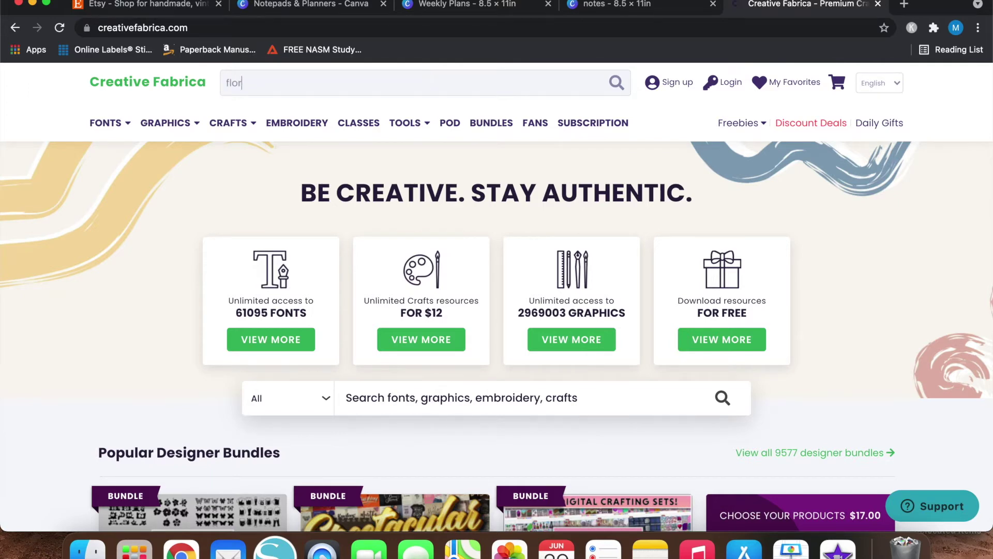
- Search Creative Fabrica for 'floral clipart' and open the Flowers Clipart, Burgundy Floral product
{"action": "type", "text": "al clipart"}
{"action": "key", "text": "Return"}
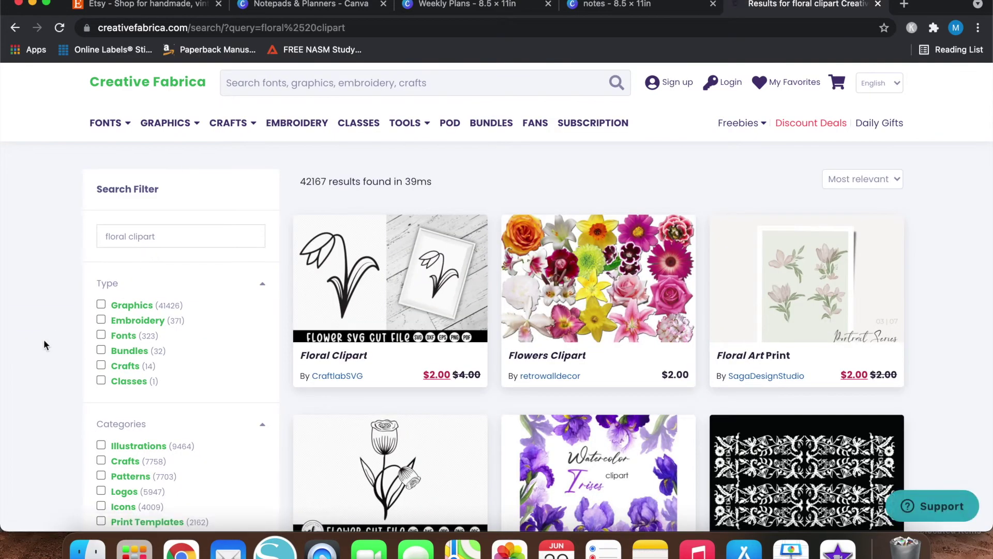
{"action": "scroll", "coordinate": [44, 342], "scroll_direction": "down", "scroll_amount": 5}
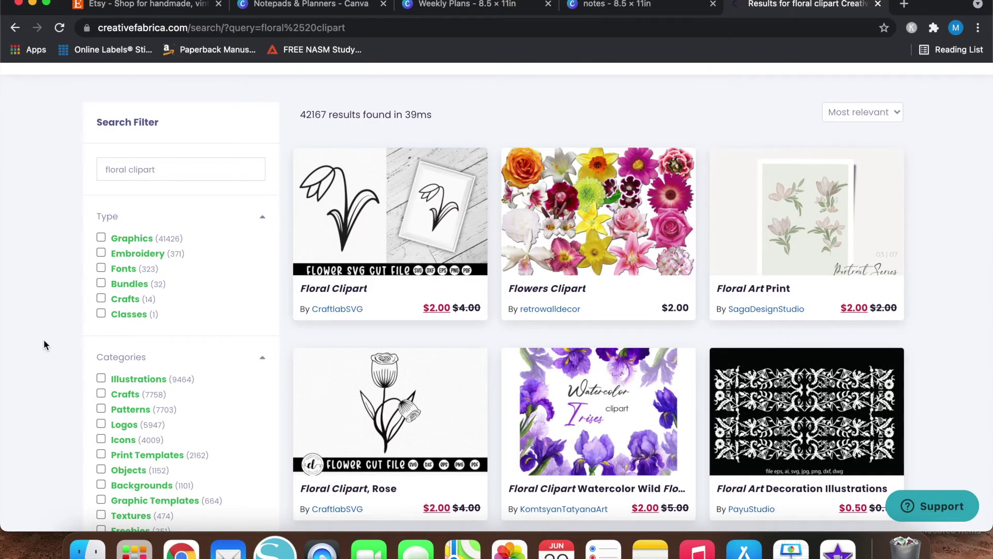
{"action": "scroll", "coordinate": [44, 342], "scroll_direction": "down", "scroll_amount": 3}
{"action": "scroll", "coordinate": [44, 343], "scroll_direction": "down", "scroll_amount": 2}
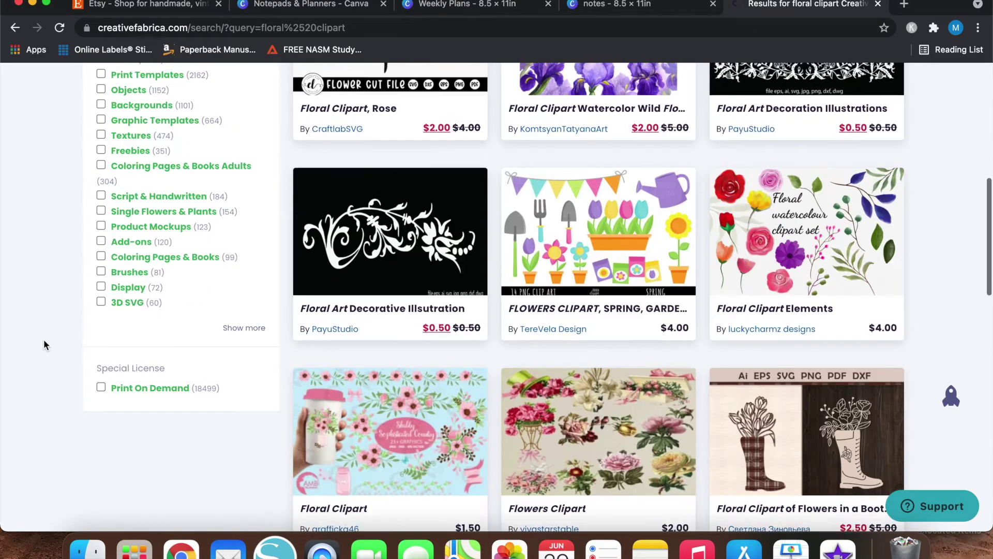
{"action": "scroll", "coordinate": [44, 339], "scroll_direction": "down", "scroll_amount": 2}
{"action": "scroll", "coordinate": [43, 339], "scroll_direction": "down", "scroll_amount": 3}
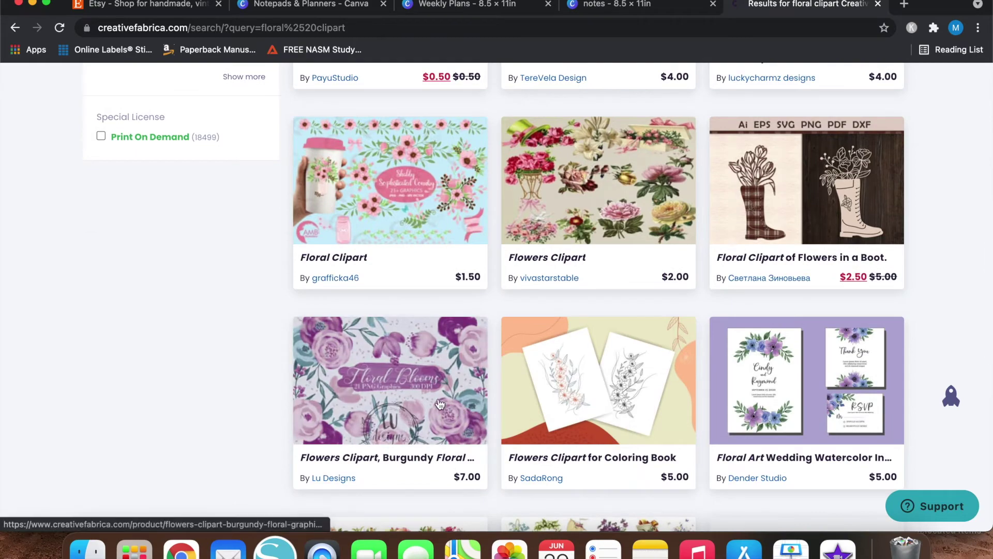
{"action": "left_click", "coordinate": [439, 406]}
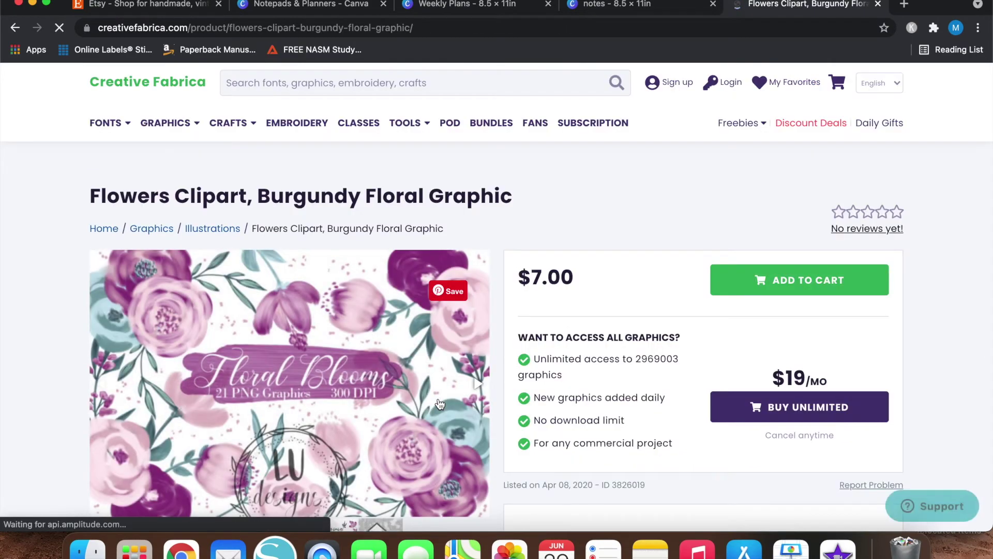
- Scroll the Burgundy Floral product page to its $7.00 price and included commercial license
{"action": "scroll", "coordinate": [506, 383], "scroll_direction": "down", "scroll_amount": 1}
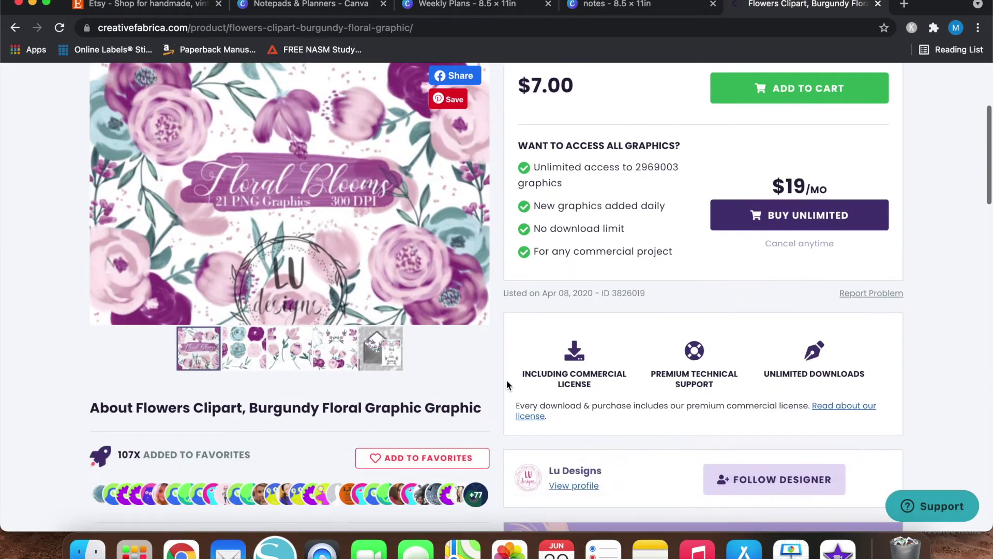
{"action": "scroll", "coordinate": [507, 379], "scroll_direction": "up", "scroll_amount": 5}
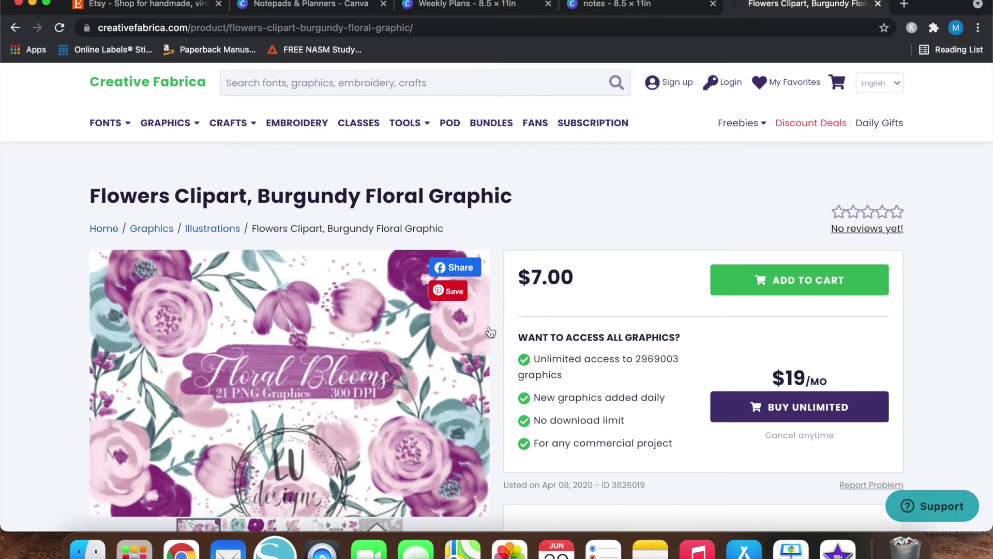
{"action": "scroll", "coordinate": [335, 318], "scroll_direction": "down", "scroll_amount": 3}
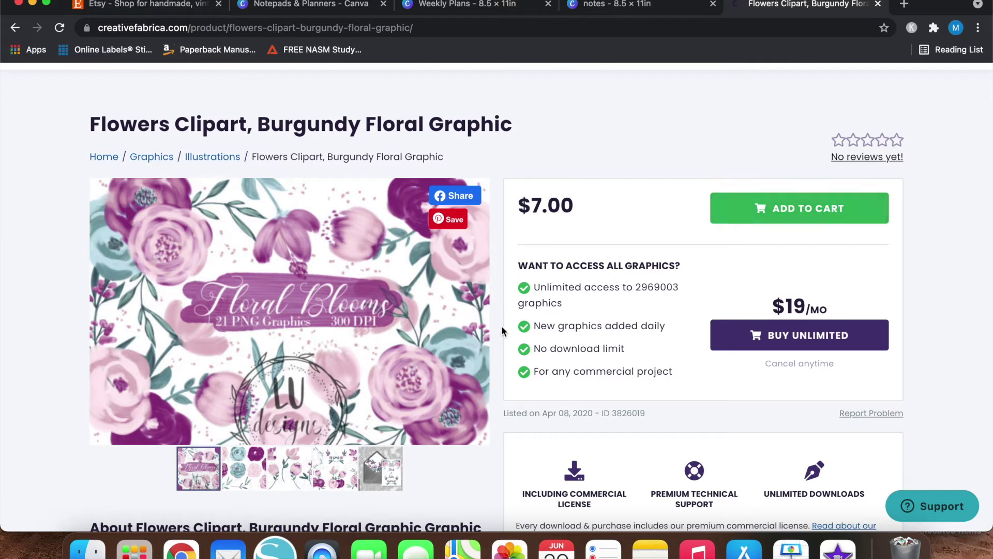
{"action": "scroll", "coordinate": [501, 330], "scroll_direction": "down", "scroll_amount": 1}
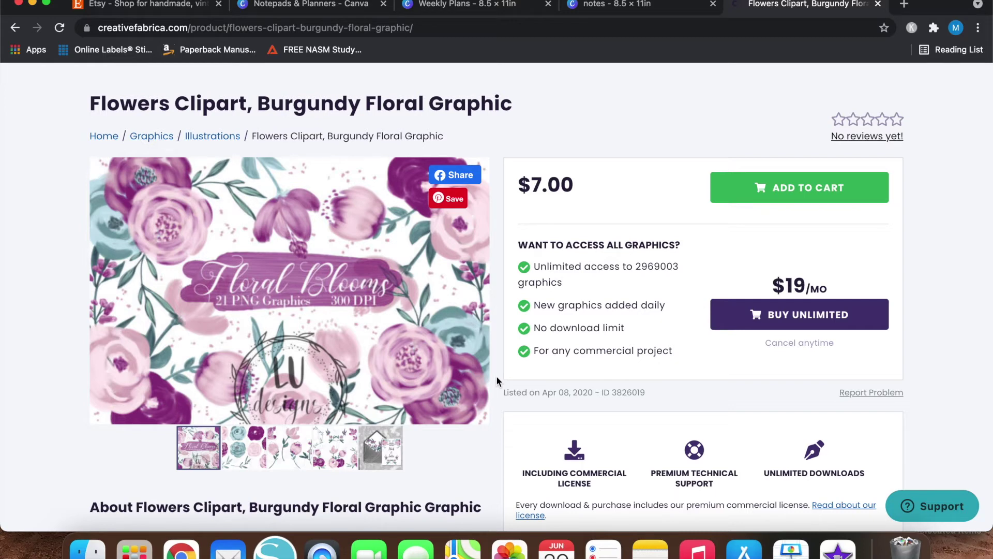
{"action": "scroll", "coordinate": [497, 382], "scroll_direction": "down", "scroll_amount": 2}
{"action": "scroll", "coordinate": [497, 381], "scroll_direction": "up", "scroll_amount": 2}
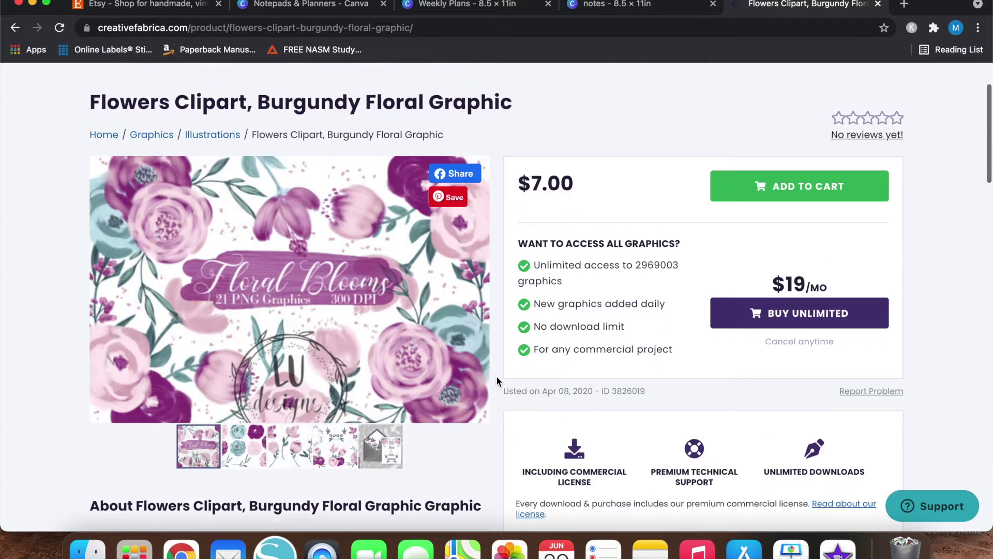
{"action": "scroll", "coordinate": [497, 381], "scroll_direction": "down", "scroll_amount": 1}
{"action": "scroll", "coordinate": [496, 378], "scroll_direction": "down", "scroll_amount": 1}
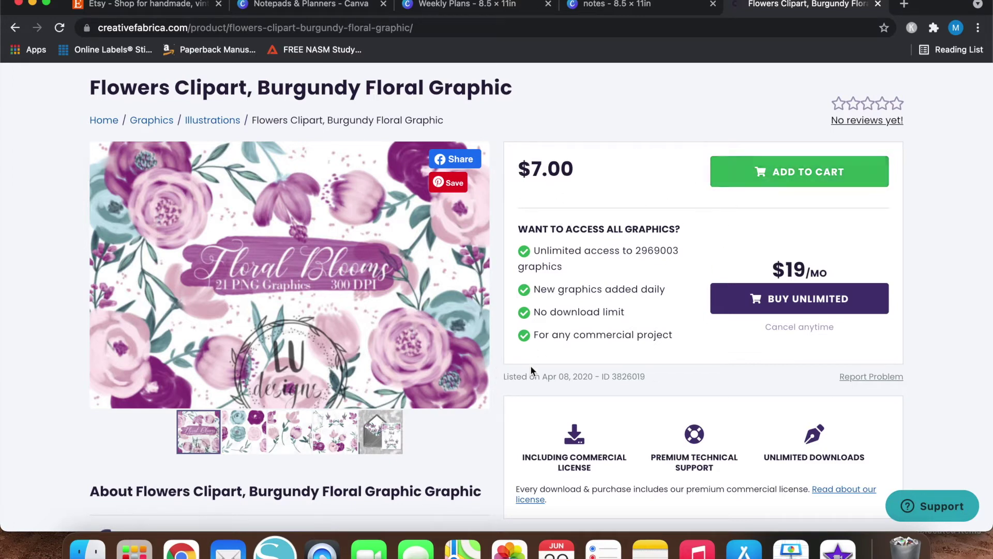
{"action": "scroll", "coordinate": [507, 423], "scroll_direction": "down", "scroll_amount": 1}
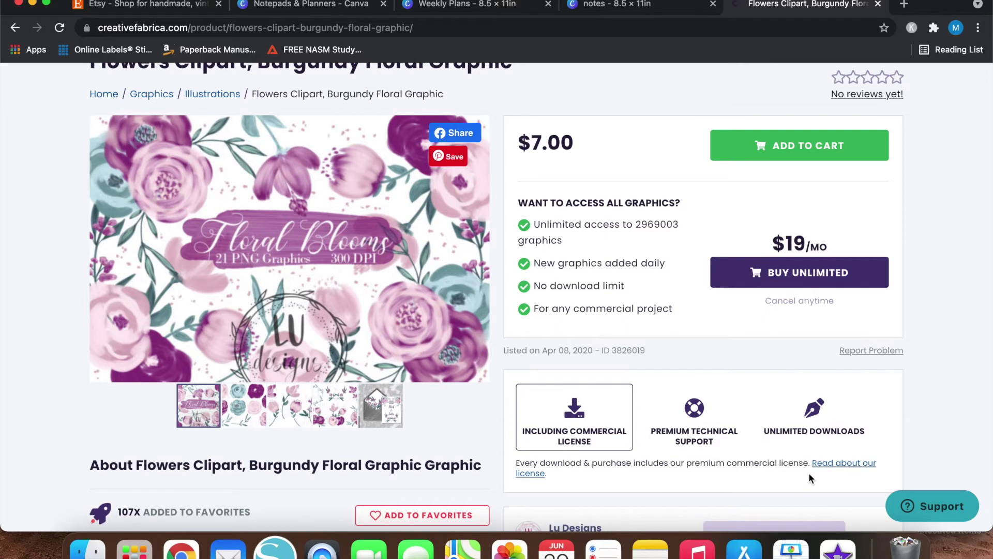
- Open the license details in a new tab and read the Single Sales License terms
{"action": "left_click", "coordinate": [528, 473]}
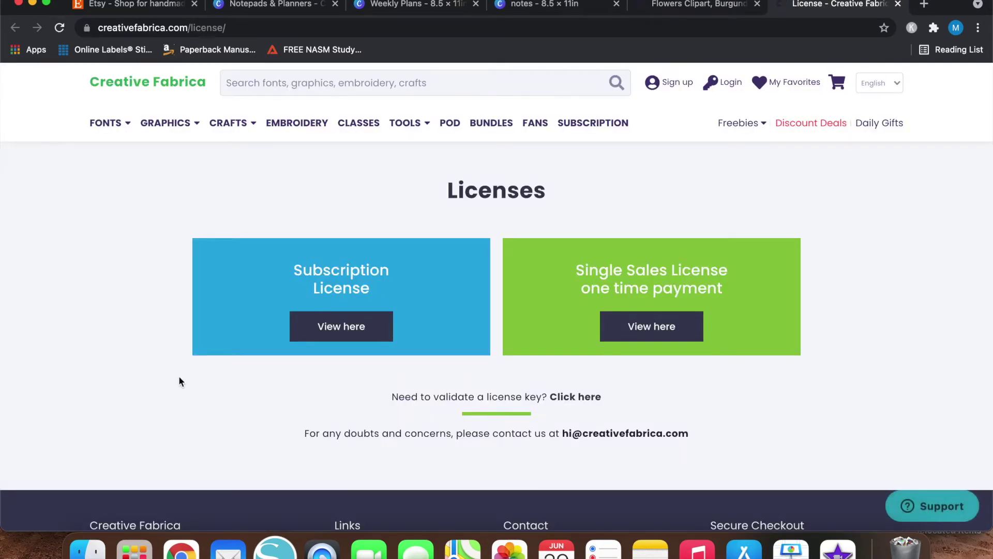
{"action": "scroll", "coordinate": [97, 333], "scroll_direction": "down", "scroll_amount": 4}
{"action": "scroll", "coordinate": [653, 292], "scroll_direction": "up", "scroll_amount": 3}
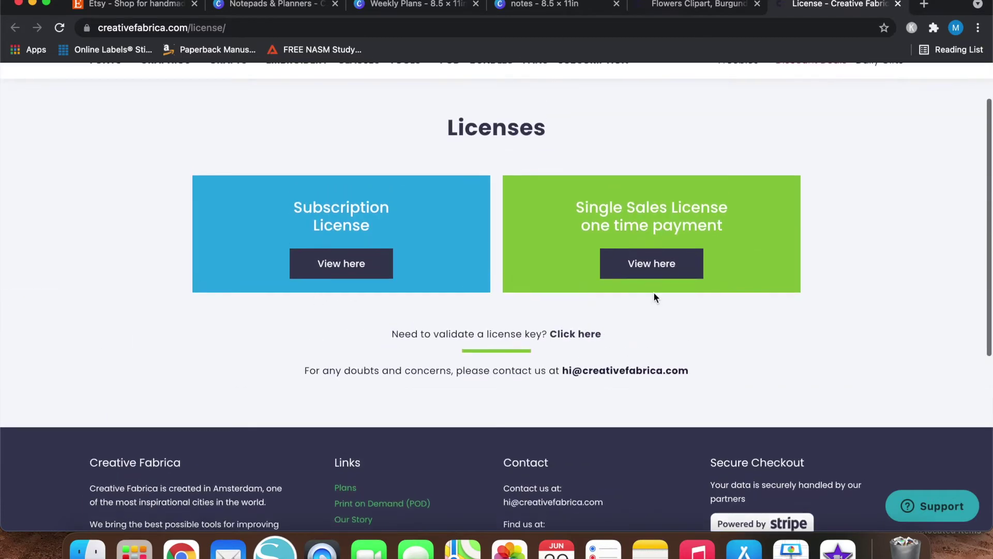
{"action": "left_click", "coordinate": [657, 269]}
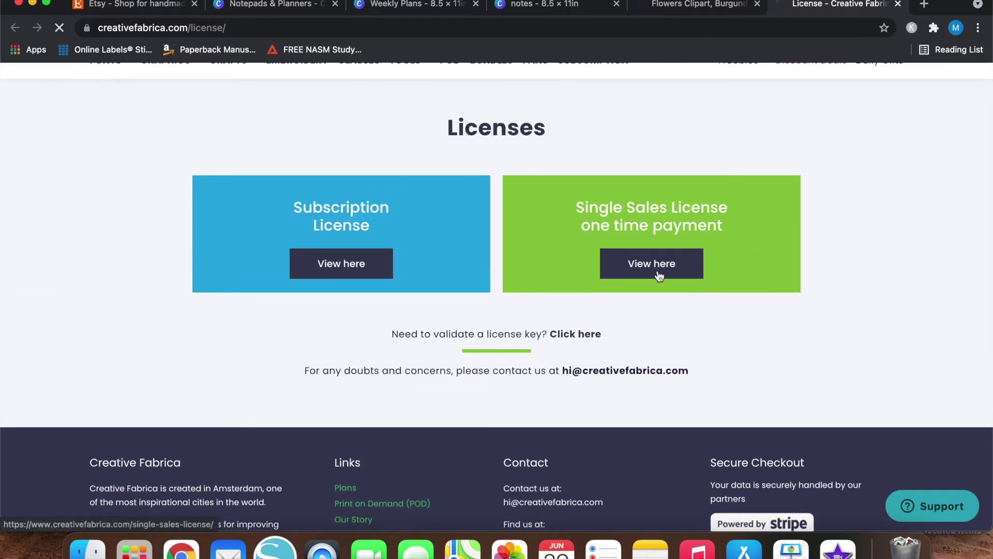
{"action": "scroll", "coordinate": [162, 333], "scroll_direction": "down", "scroll_amount": 1}
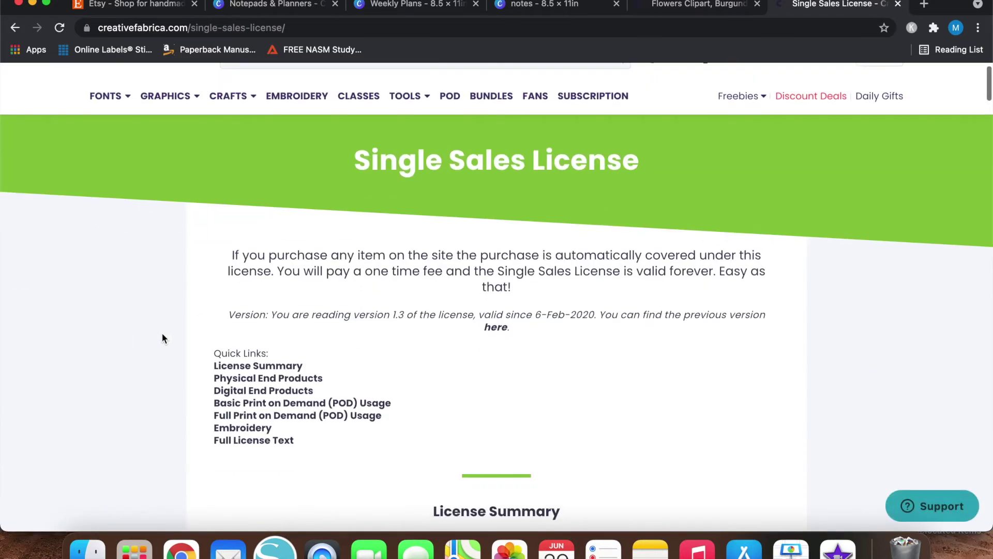
{"action": "scroll", "coordinate": [162, 338], "scroll_direction": "up", "scroll_amount": 1}
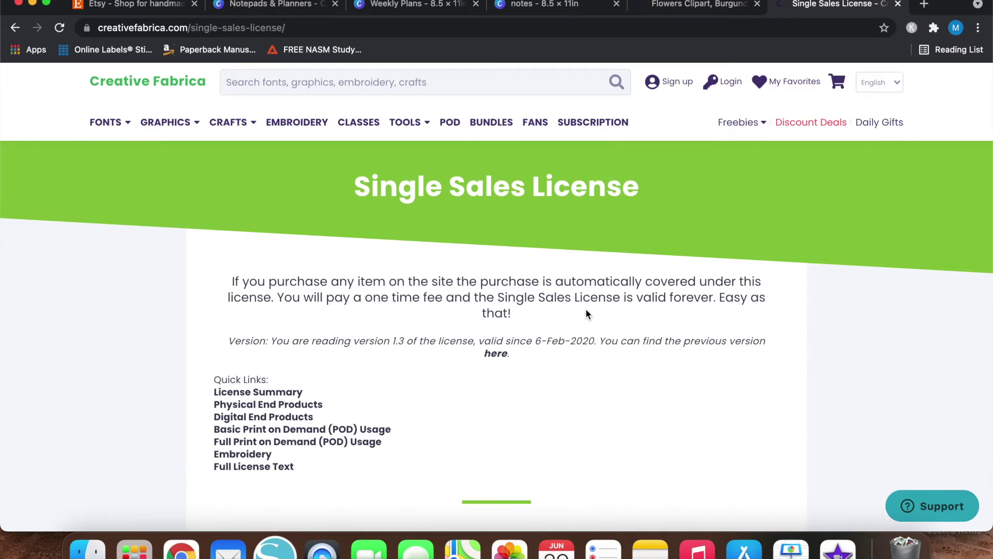
{"action": "scroll", "coordinate": [585, 313], "scroll_direction": "down", "scroll_amount": 5}
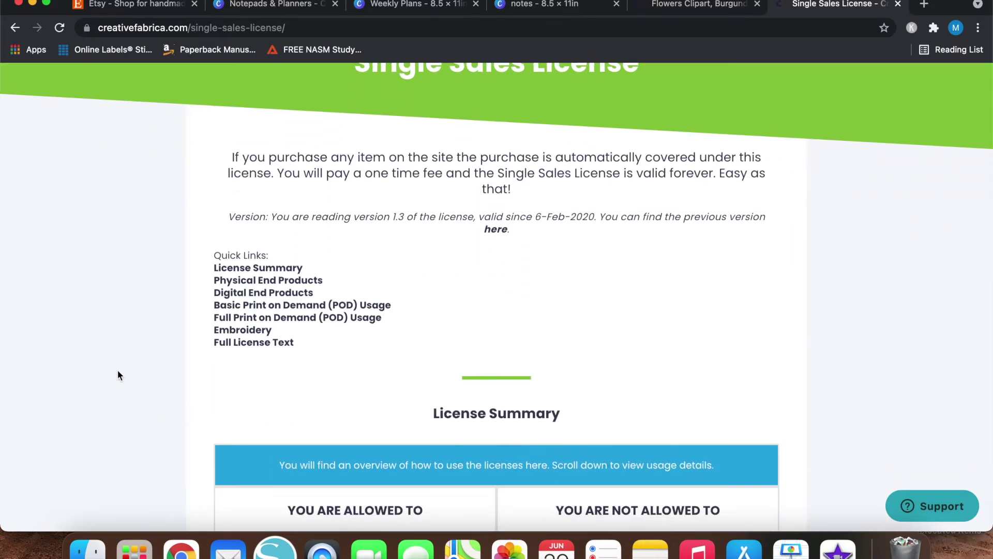
{"action": "scroll", "coordinate": [118, 371], "scroll_direction": "down", "scroll_amount": 10}
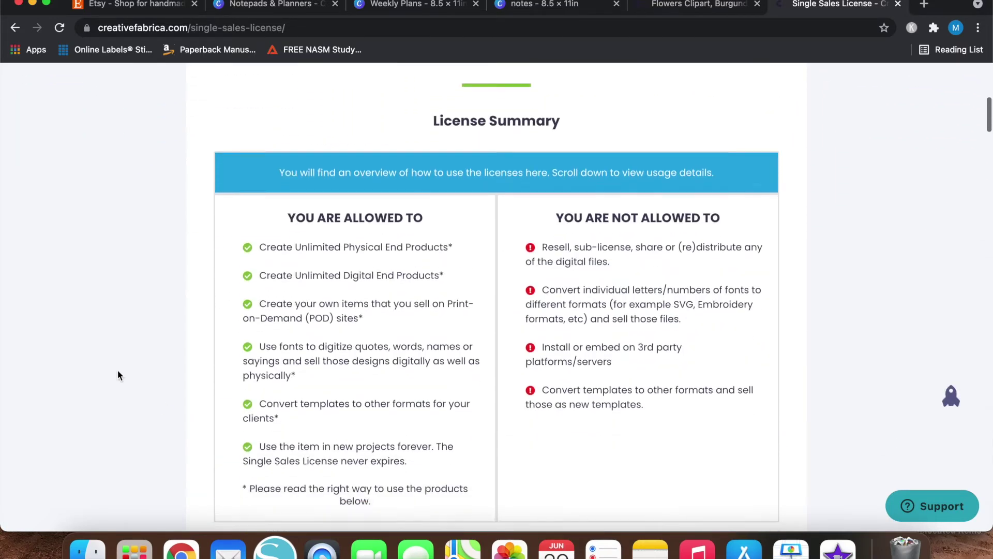
{"action": "scroll", "coordinate": [117, 369], "scroll_direction": "down", "scroll_amount": 2}
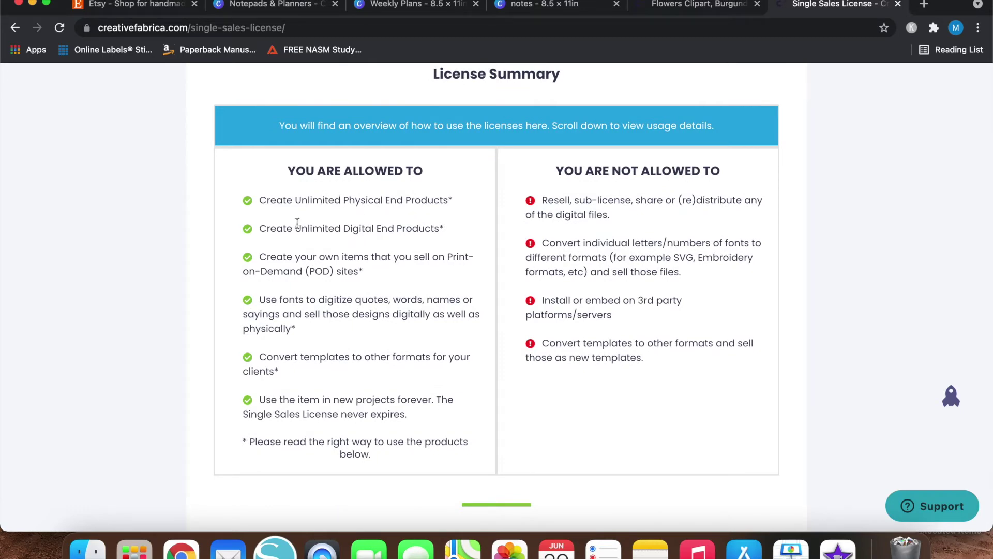
{"action": "scroll", "coordinate": [368, 285], "scroll_direction": "down", "scroll_amount": 5}
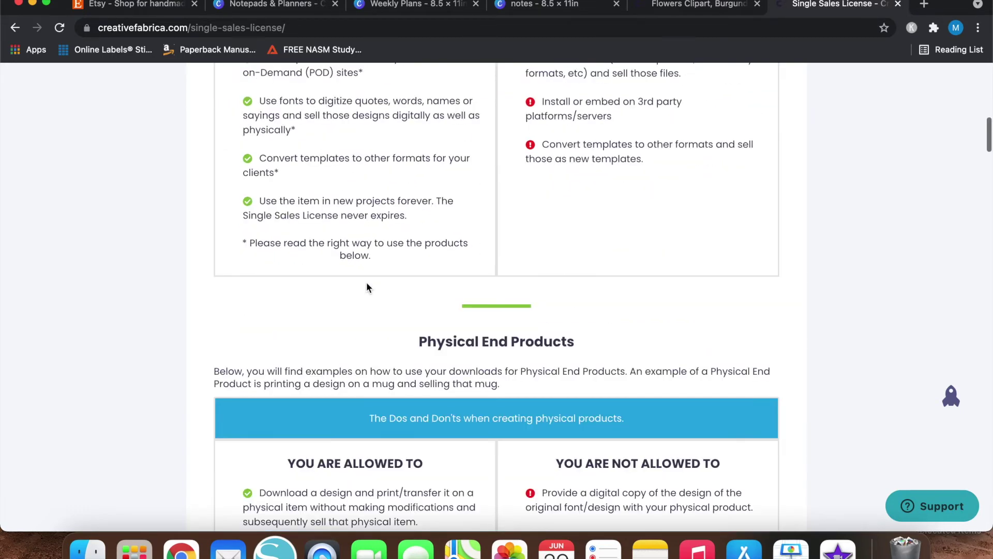
{"action": "scroll", "coordinate": [367, 288], "scroll_direction": "down", "scroll_amount": 15}
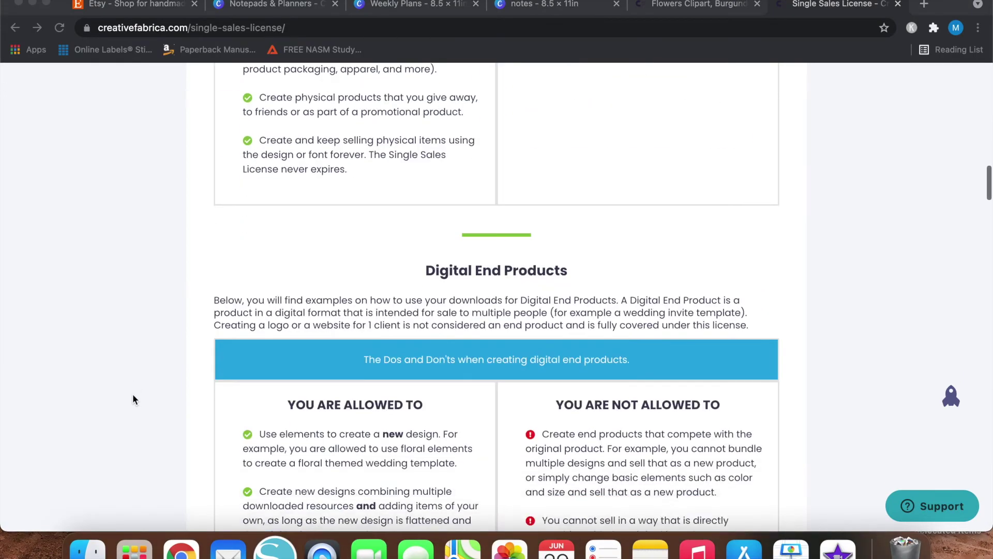
{"action": "scroll", "coordinate": [133, 399], "scroll_direction": "down", "scroll_amount": 15}
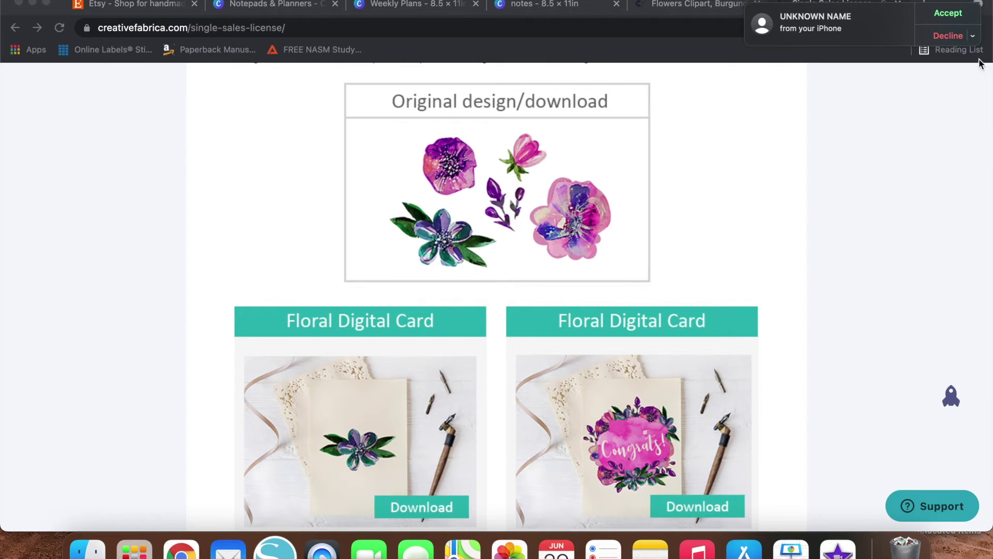
- Dismiss the incoming call alert and return to the Flowers Clipart product tab
{"action": "left_click", "coordinate": [936, 41]}
{"action": "scroll", "coordinate": [179, 423], "scroll_direction": "down", "scroll_amount": 2}
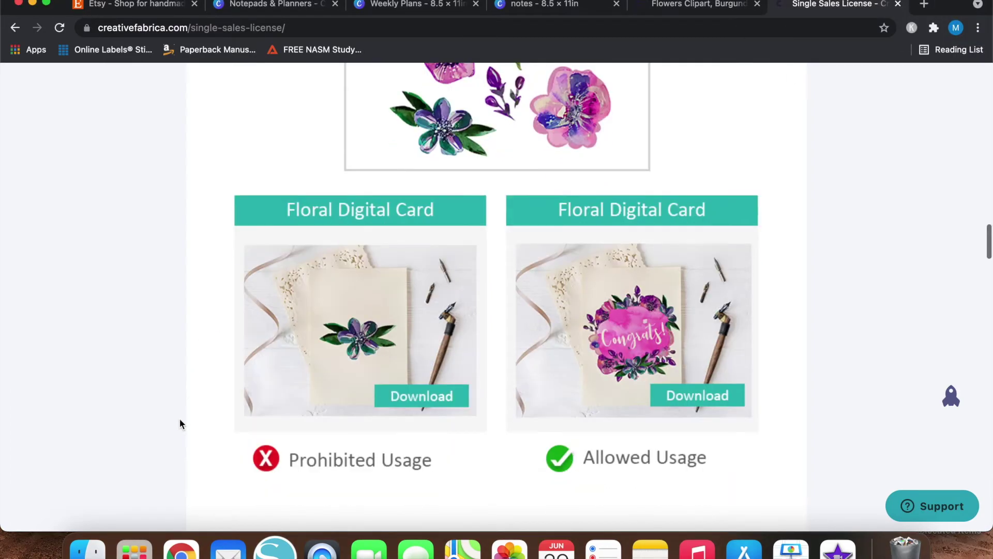
{"action": "scroll", "coordinate": [179, 423], "scroll_direction": "up", "scroll_amount": 10}
{"action": "scroll", "coordinate": [179, 423], "scroll_direction": "up", "scroll_amount": 5}
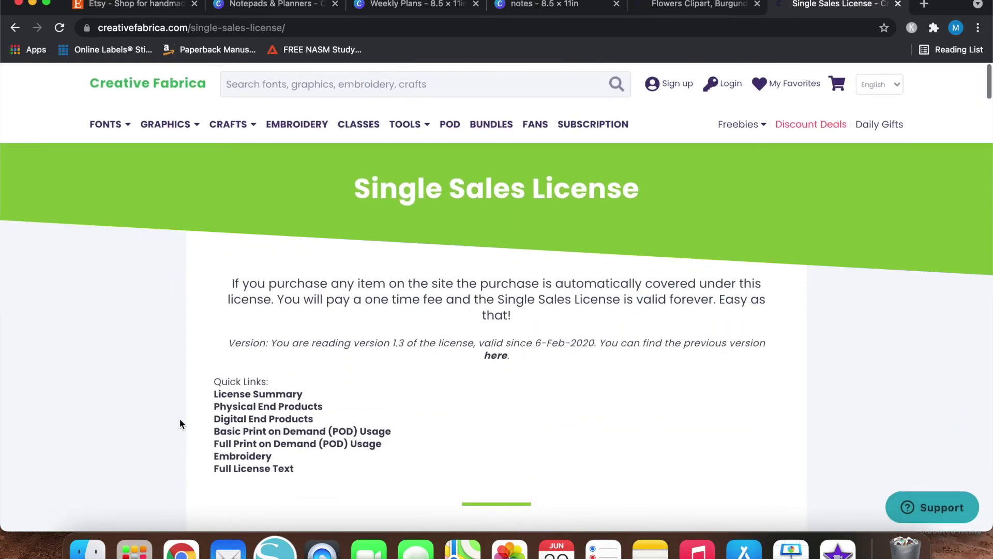
{"action": "left_click", "coordinate": [702, 8]}
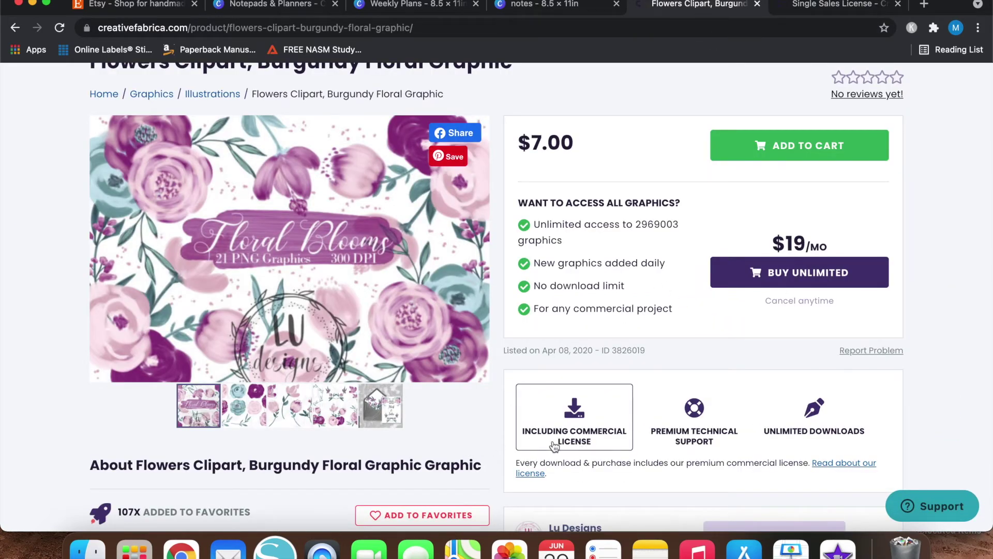
- Show the pink, teal and purple watercolor roses gallery image and browse the $7.00 Flowers Clipart page
{"action": "scroll", "coordinate": [493, 434], "scroll_direction": "up", "scroll_amount": 2}
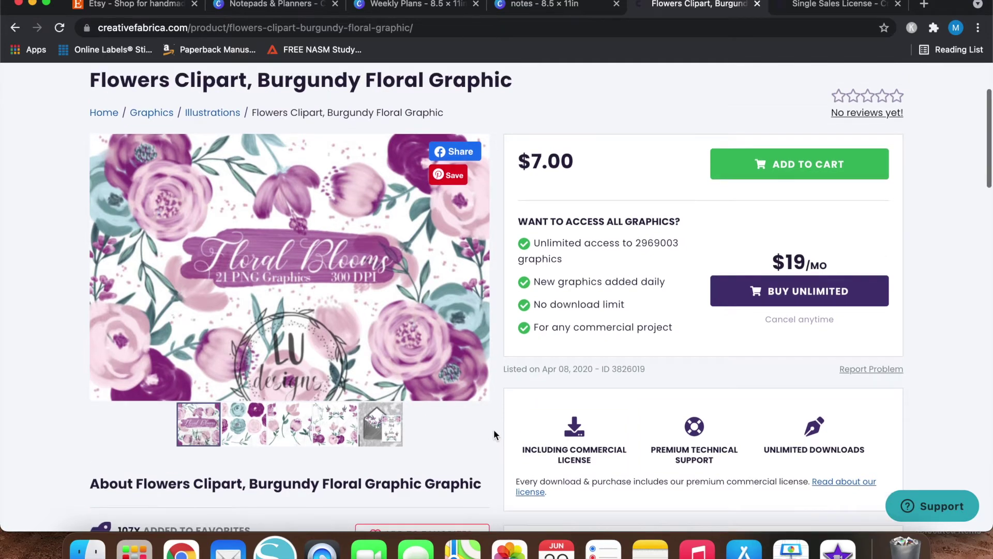
{"action": "scroll", "coordinate": [493, 434], "scroll_direction": "down", "scroll_amount": 1}
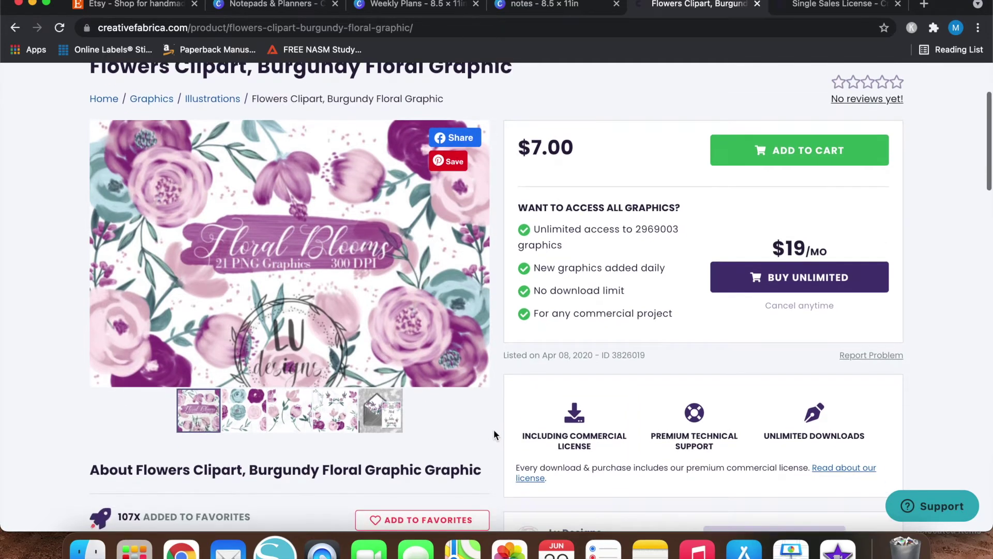
{"action": "left_click", "coordinate": [244, 422]}
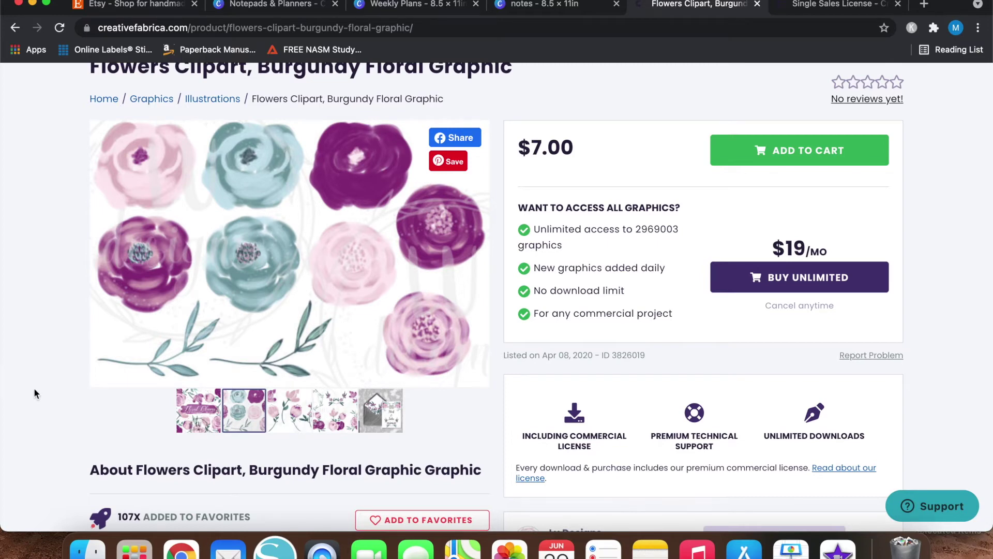
{"action": "scroll", "coordinate": [33, 391], "scroll_direction": "up", "scroll_amount": 3}
{"action": "scroll", "coordinate": [34, 393], "scroll_direction": "down", "scroll_amount": 1}
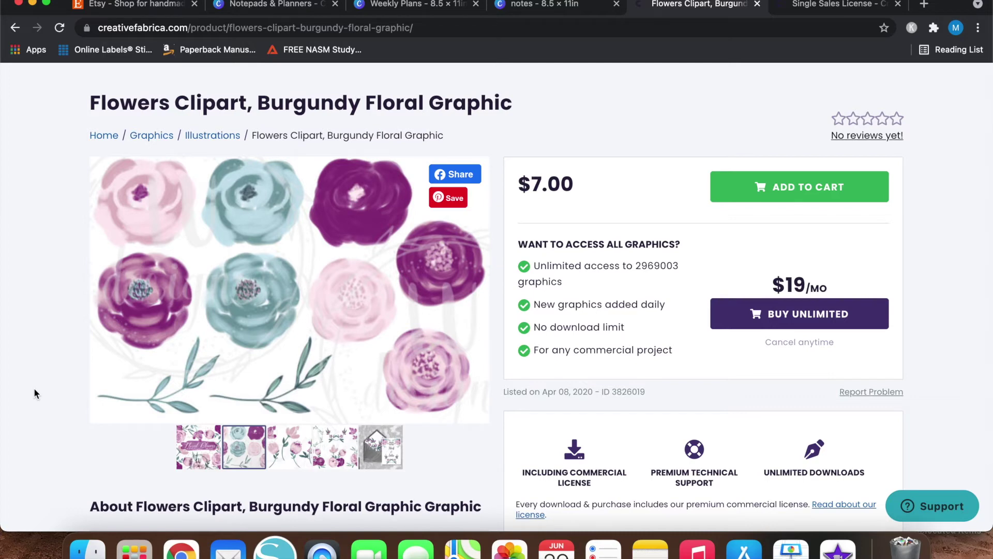
{"action": "scroll", "coordinate": [34, 393], "scroll_direction": "up", "scroll_amount": 2}
{"action": "scroll", "coordinate": [34, 393], "scroll_direction": "down", "scroll_amount": 3}
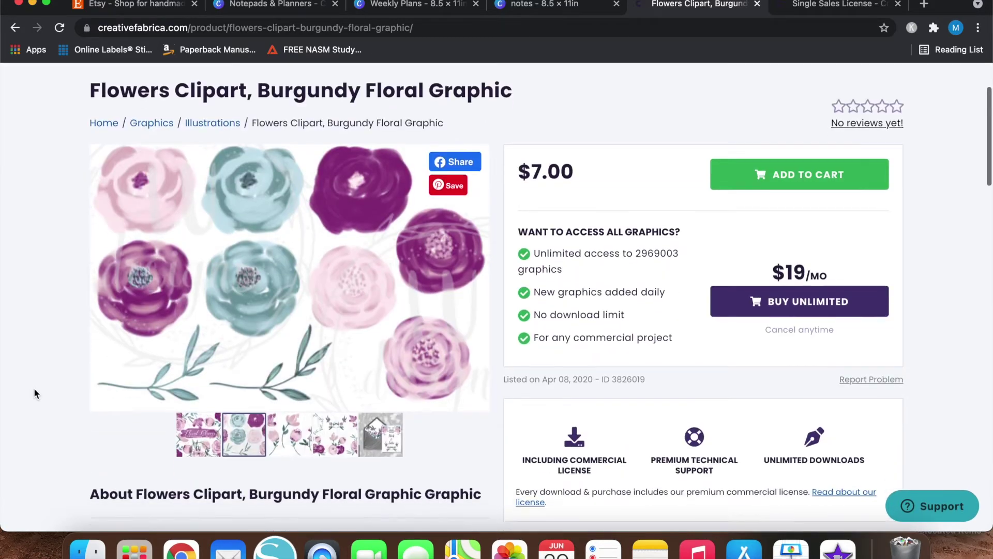
{"action": "scroll", "coordinate": [34, 393], "scroll_direction": "down", "scroll_amount": 1}
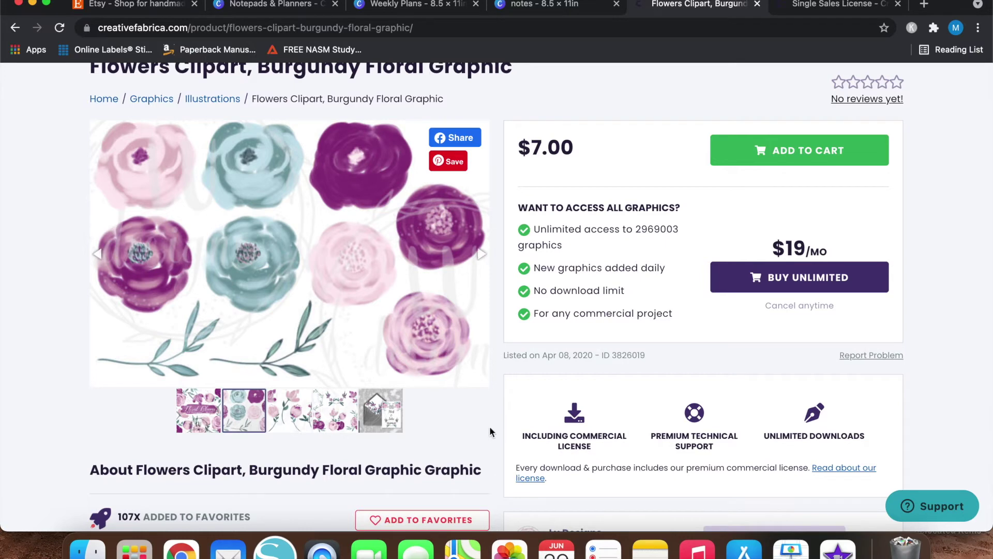
{"action": "scroll", "coordinate": [492, 431], "scroll_direction": "up", "scroll_amount": 3}
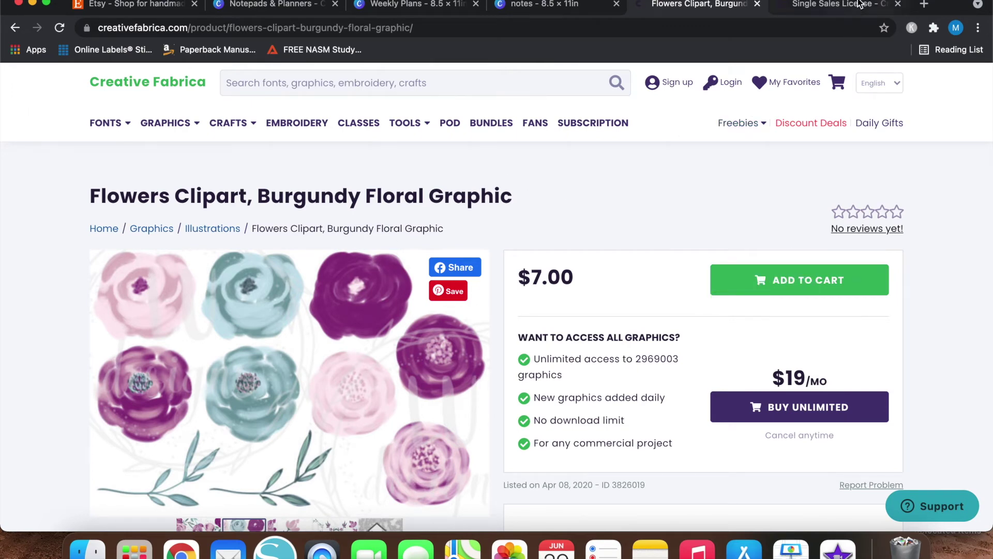
- Close the Single Sales License tab, load creativemarket.com in its place, and return to the Canva notes design
{"action": "left_click", "coordinate": [898, 4]}
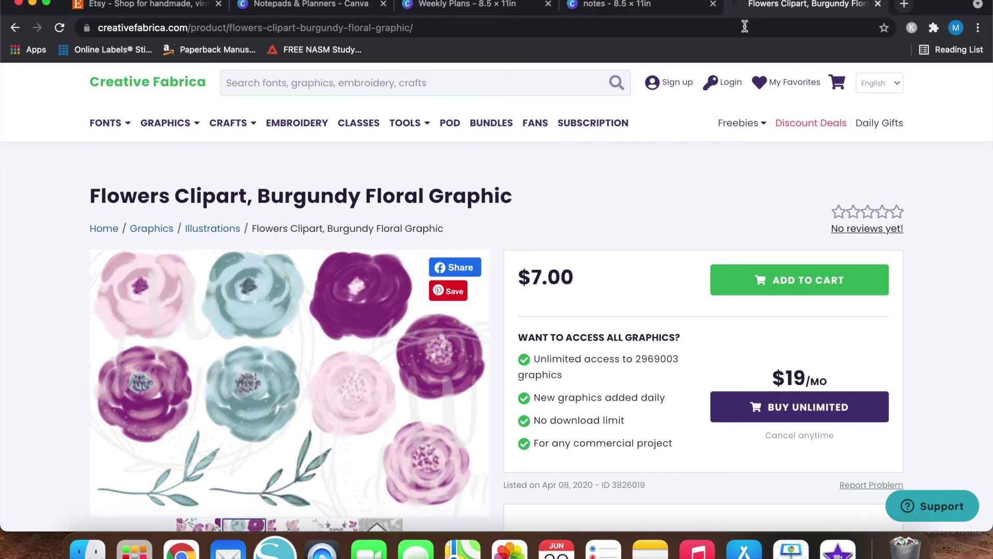
{"action": "left_click", "coordinate": [743, 27]}
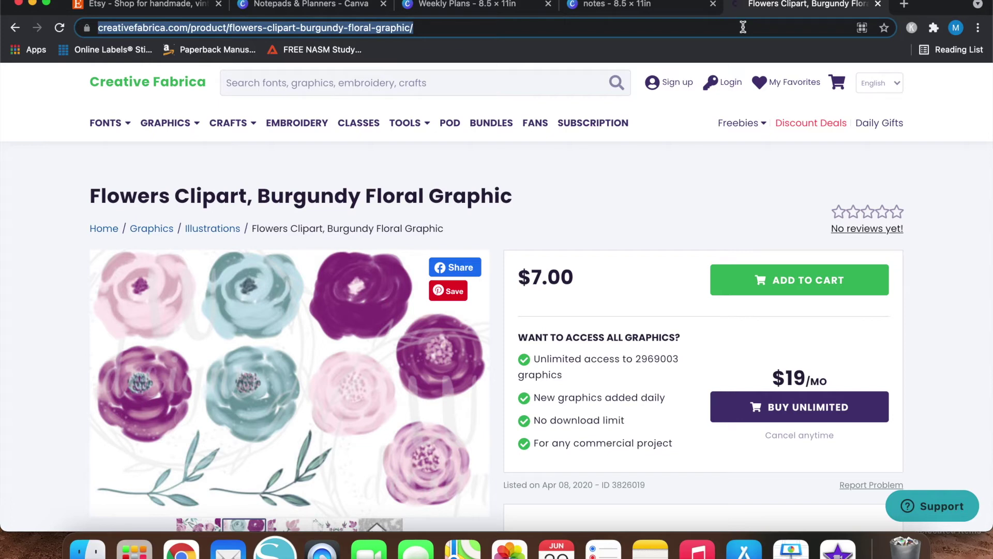
{"action": "type", "text": "creativ"}
{"action": "key", "text": "Return"}
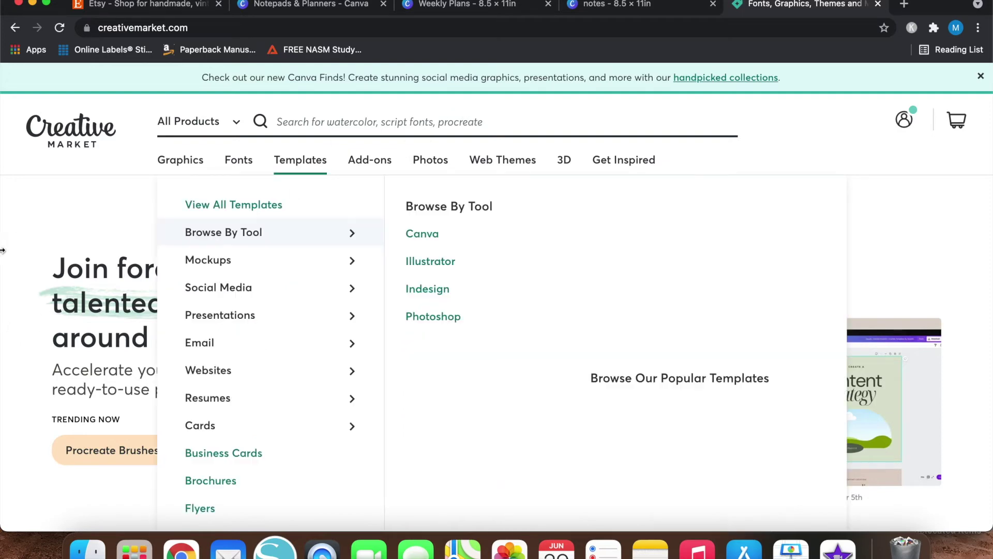
{"action": "left_click", "coordinate": [609, 7]}
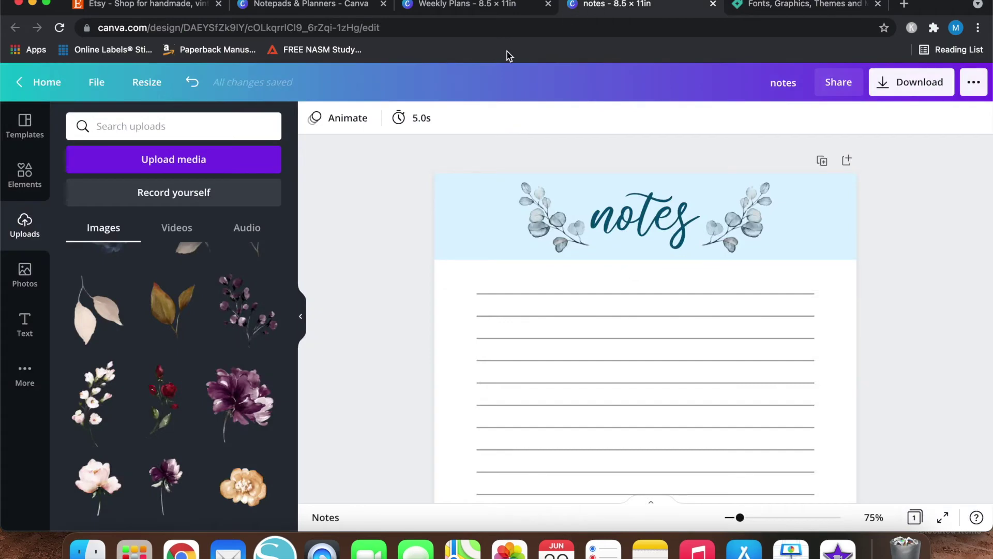
- Add the green glitter upload to the notes page, delete it again, and go back to Creative Market
{"action": "scroll", "coordinate": [242, 373], "scroll_direction": "down", "scroll_amount": 2}
{"action": "scroll", "coordinate": [241, 373], "scroll_direction": "down", "scroll_amount": 15}
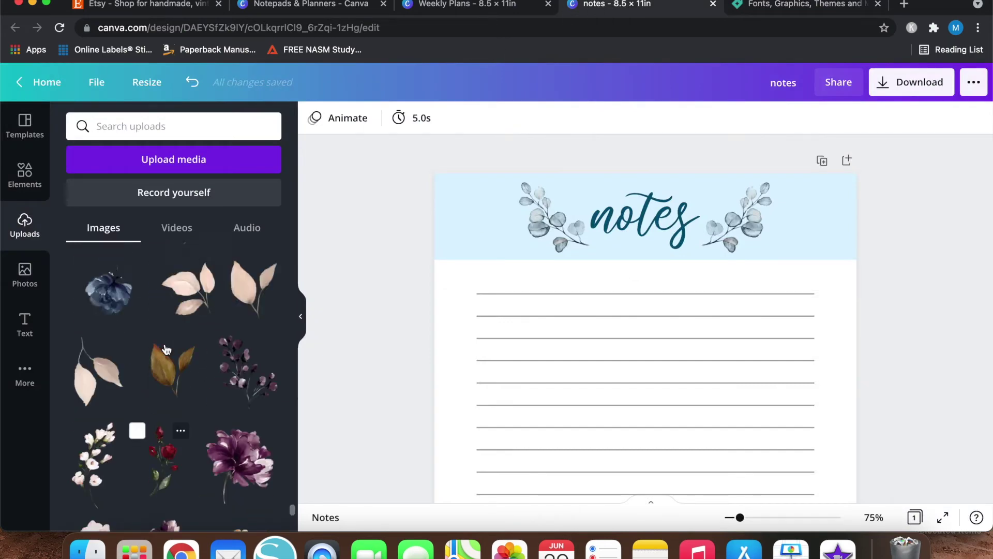
{"action": "scroll", "coordinate": [227, 310], "scroll_direction": "up", "scroll_amount": 10}
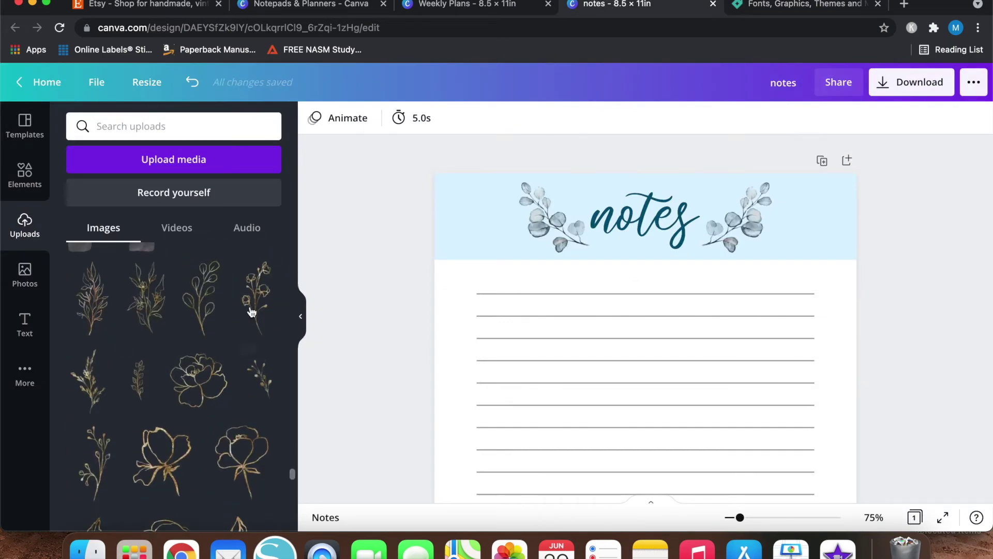
{"action": "scroll", "coordinate": [228, 310], "scroll_direction": "up", "scroll_amount": 10}
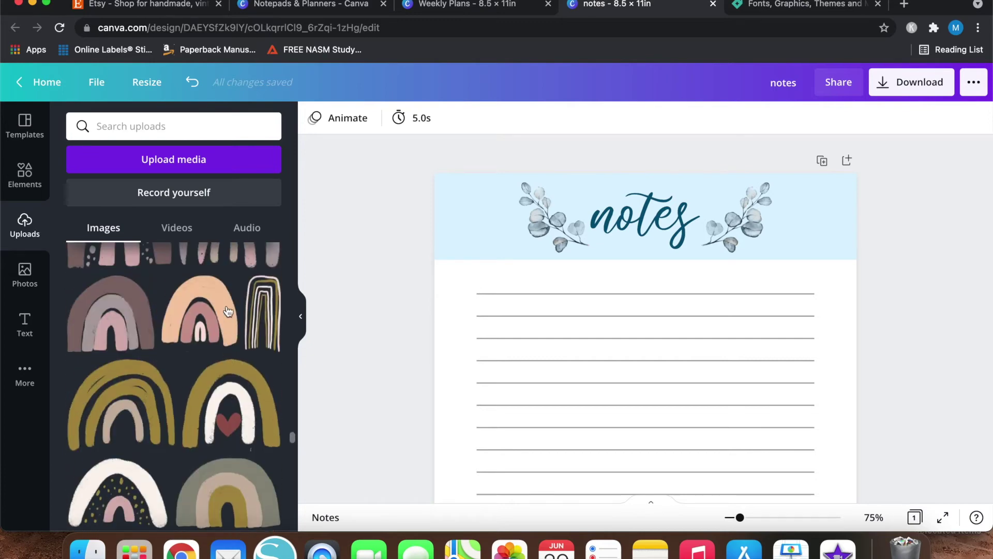
{"action": "scroll", "coordinate": [228, 311], "scroll_direction": "down", "scroll_amount": 10}
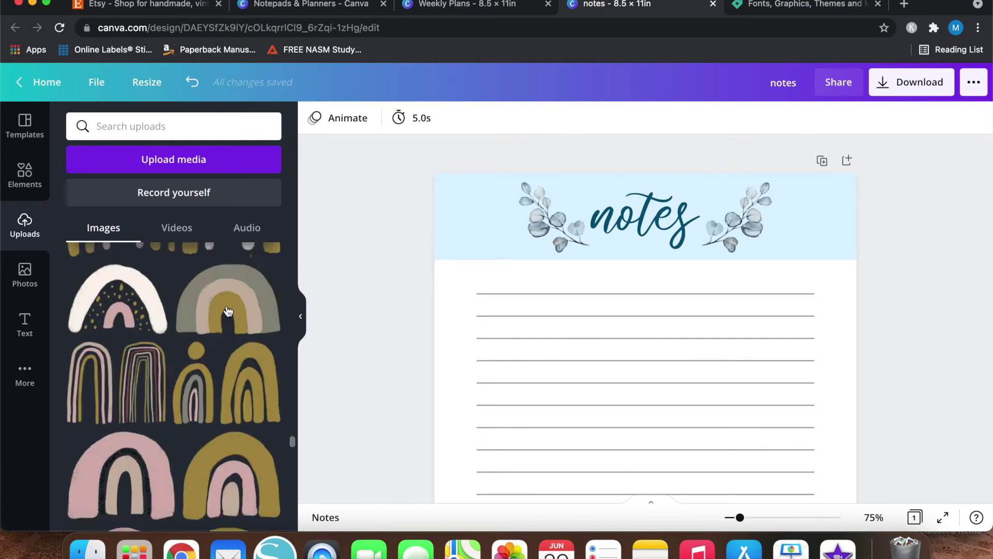
{"action": "scroll", "coordinate": [227, 310], "scroll_direction": "up", "scroll_amount": 15}
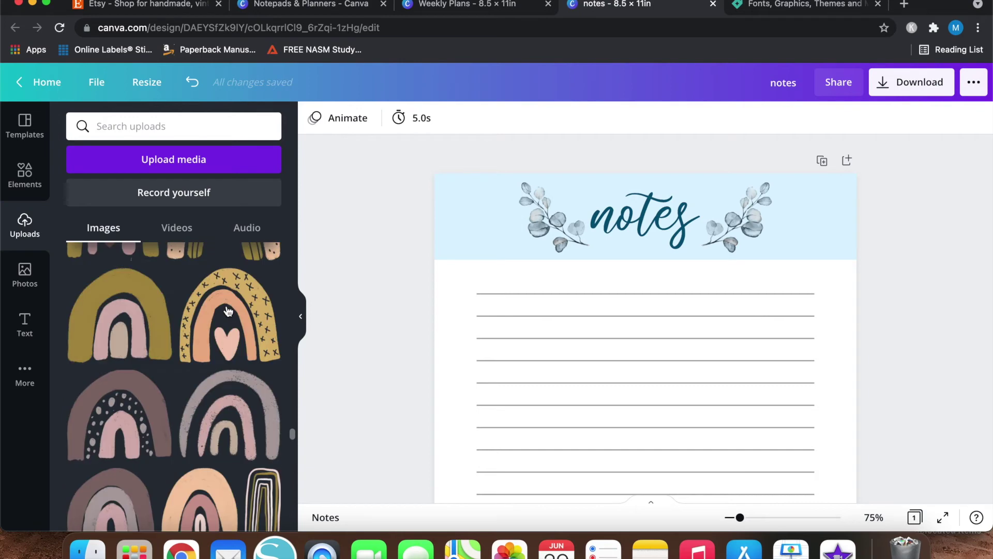
{"action": "scroll", "coordinate": [228, 310], "scroll_direction": "up", "scroll_amount": 15}
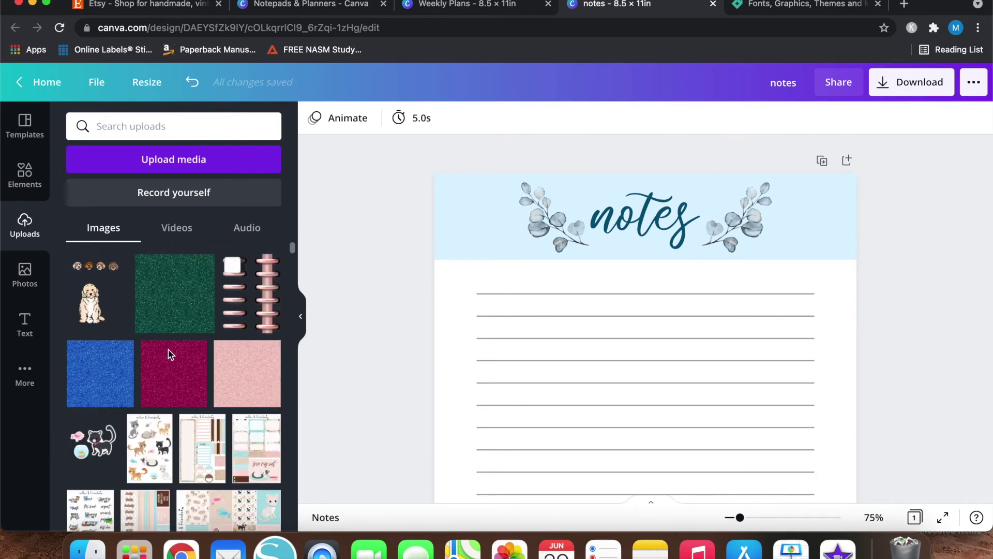
{"action": "left_click", "coordinate": [177, 300]}
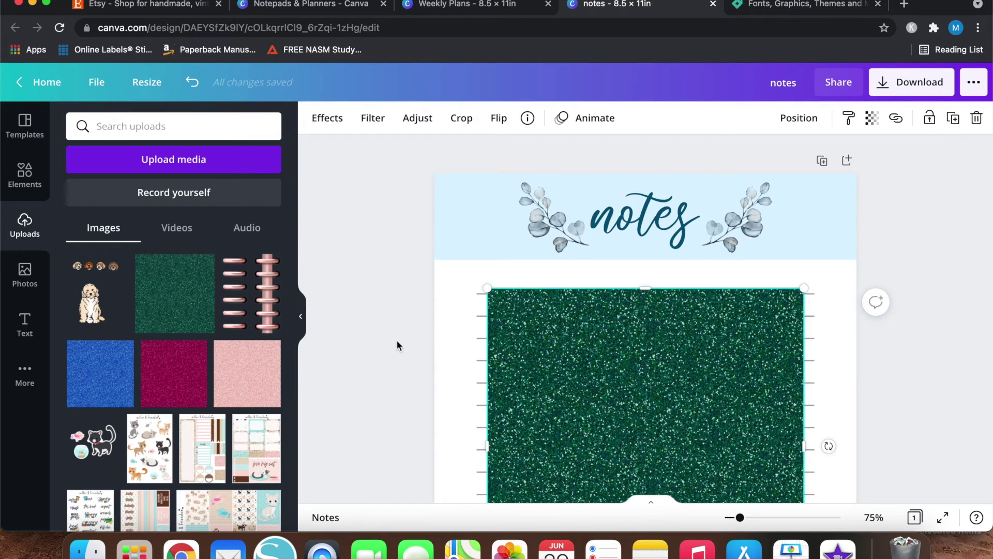
{"action": "key", "text": "Delete"}
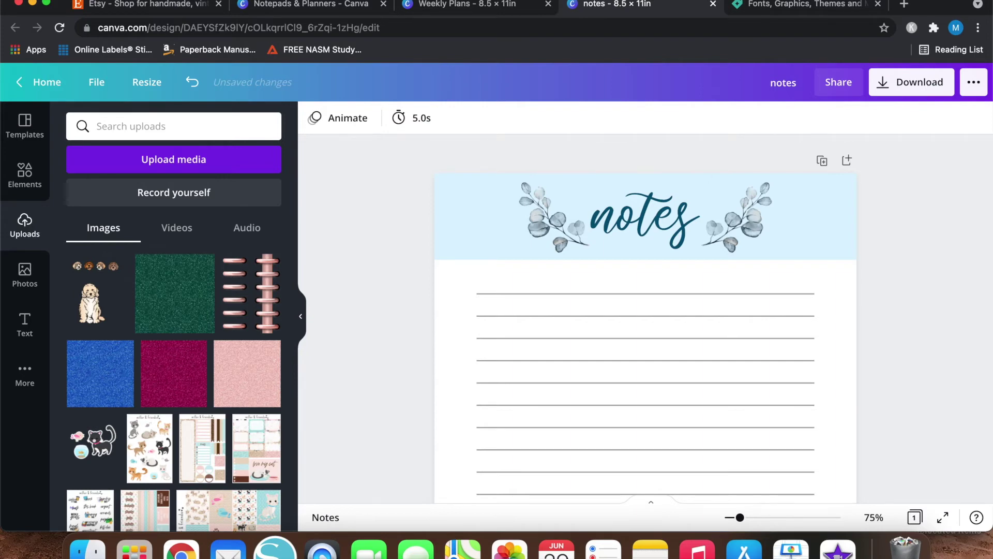
{"action": "left_click", "coordinate": [805, 6]}
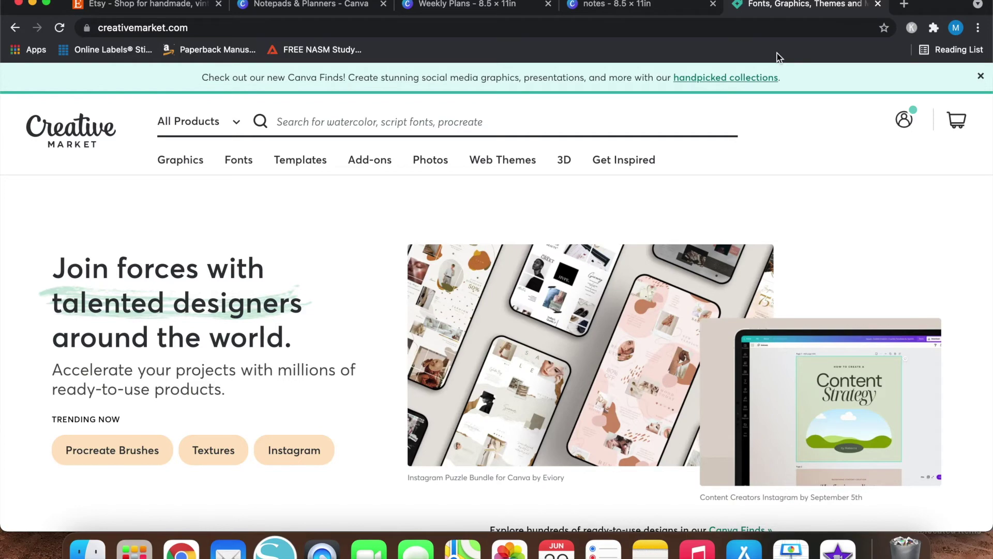
- Search Creative Market for 'floral clipart' and browse the 22,876 results
{"action": "left_click", "coordinate": [303, 124]}
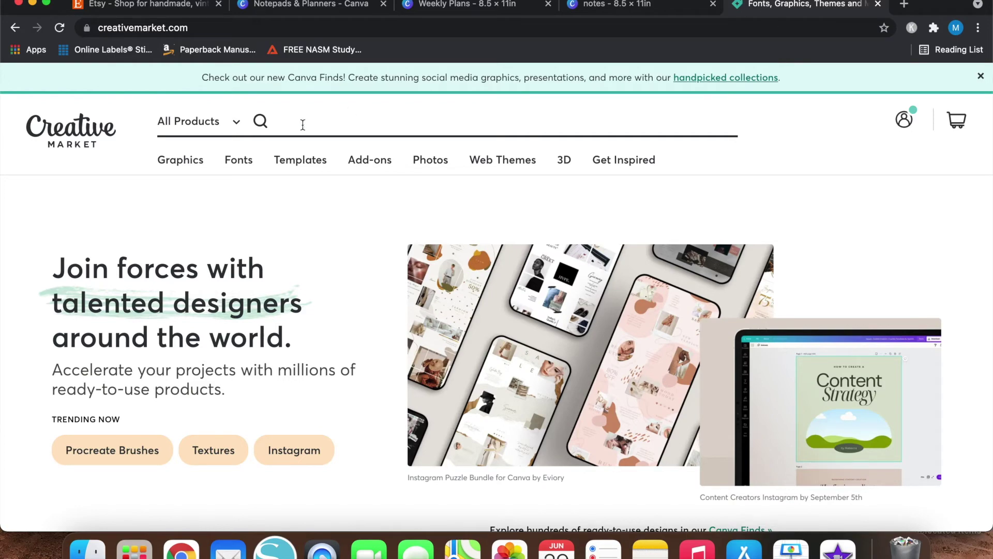
{"action": "type", "text": "floral clipart"}
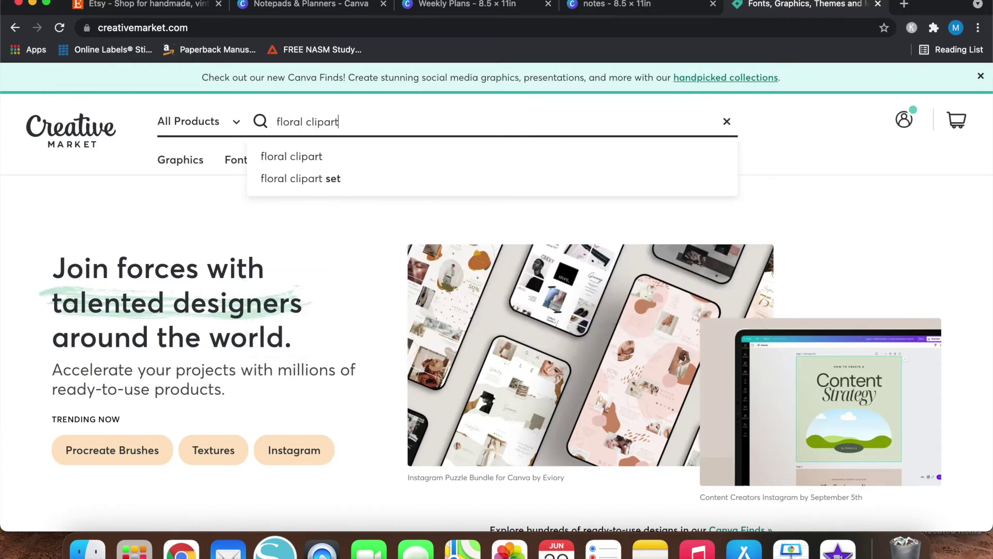
{"action": "key", "text": "Return"}
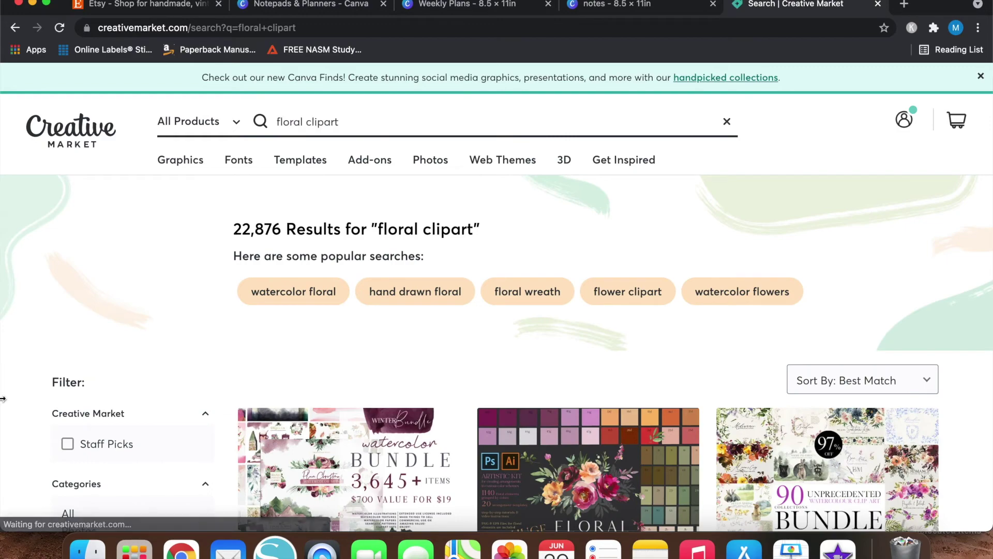
{"action": "scroll", "coordinate": [6, 414], "scroll_direction": "down", "scroll_amount": 5}
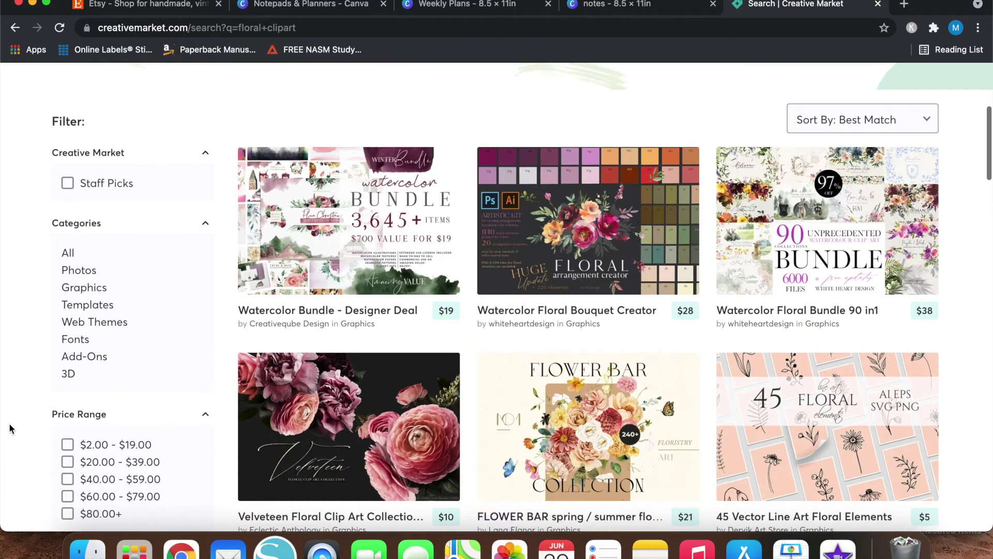
{"action": "scroll", "coordinate": [10, 428], "scroll_direction": "down", "scroll_amount": 2}
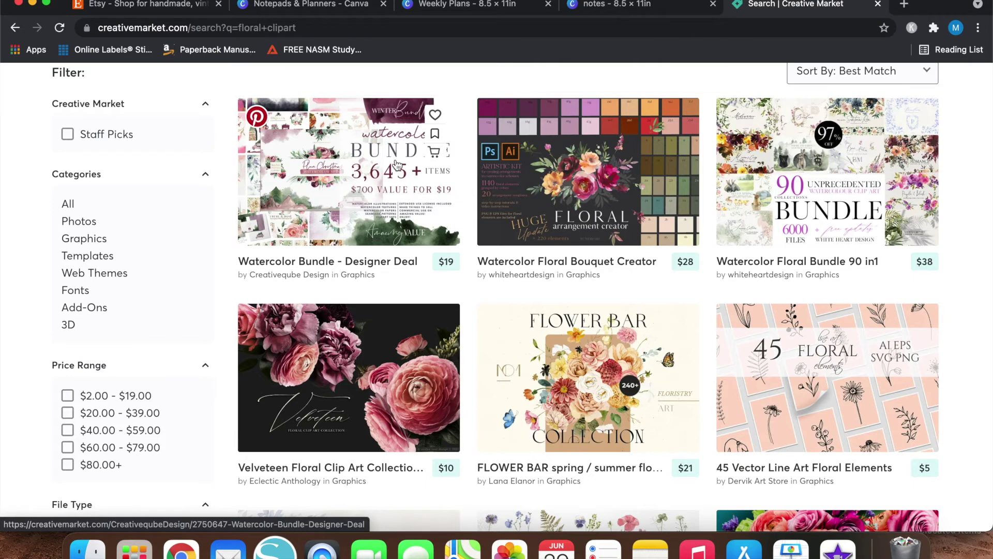
{"action": "left_click", "coordinate": [353, 167]}
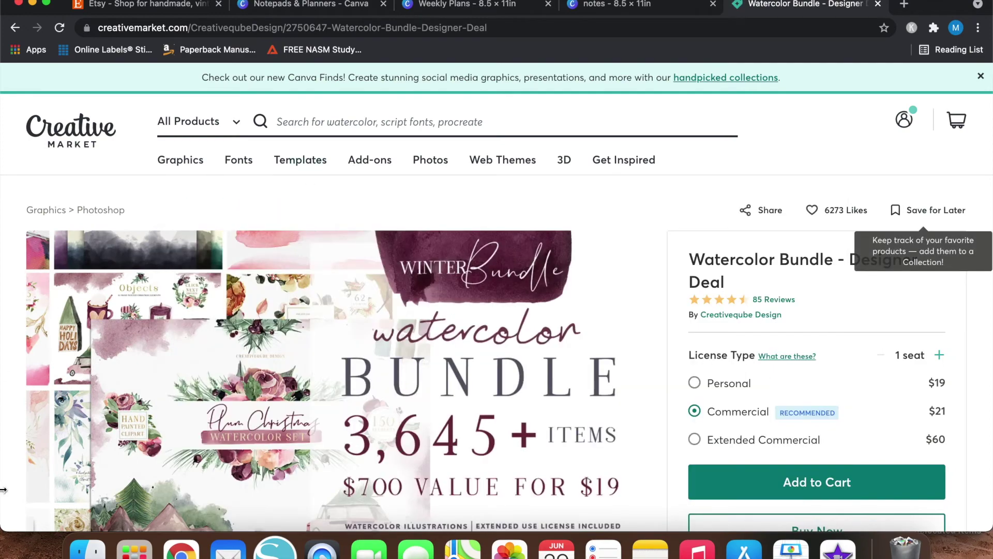
{"action": "scroll", "coordinate": [2, 474], "scroll_direction": "down", "scroll_amount": 7}
{"action": "scroll", "coordinate": [3, 474], "scroll_direction": "down", "scroll_amount": 4}
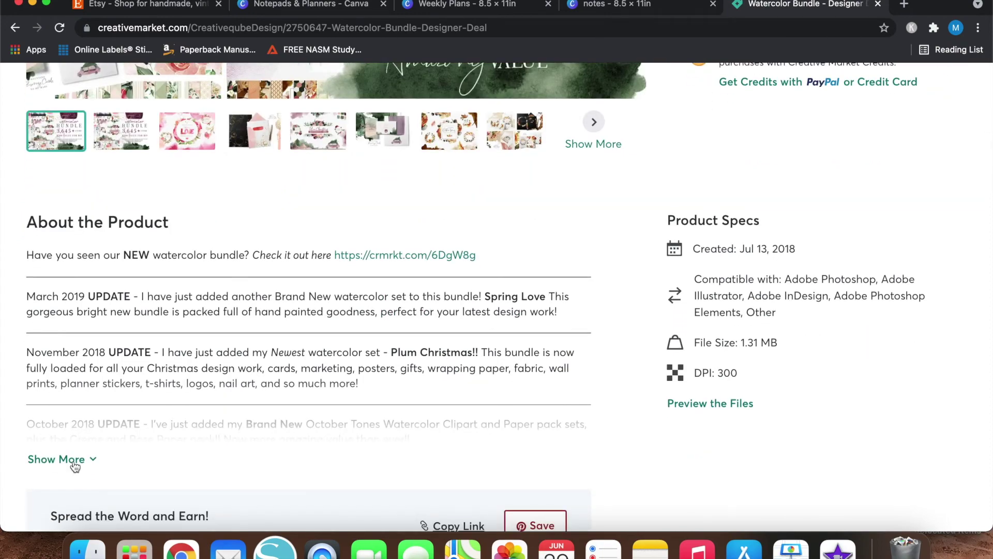
{"action": "left_click", "coordinate": [73, 460]}
{"action": "scroll", "coordinate": [8, 469], "scroll_direction": "down", "scroll_amount": 8}
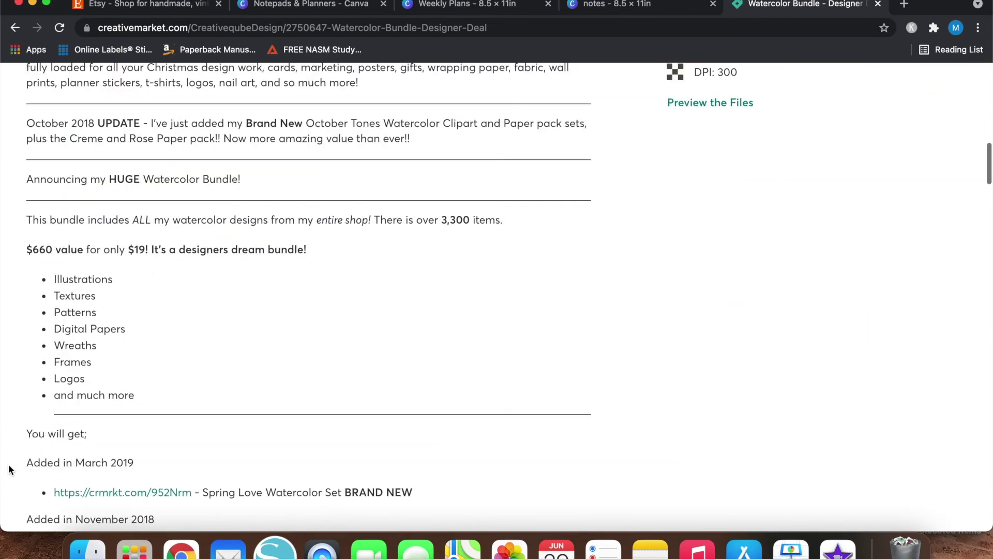
{"action": "scroll", "coordinate": [8, 469], "scroll_direction": "down", "scroll_amount": 20}
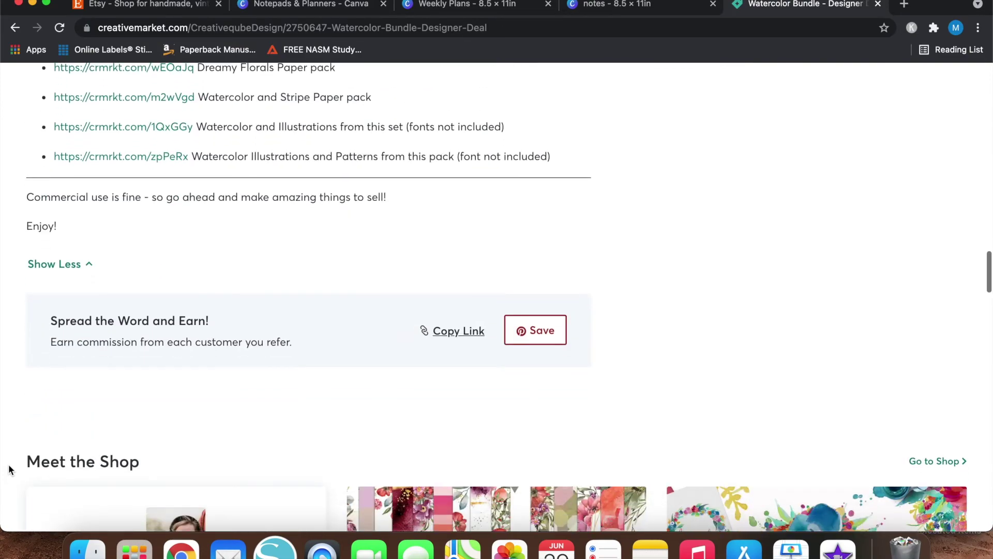
{"action": "scroll", "coordinate": [8, 469], "scroll_direction": "up", "scroll_amount": 20}
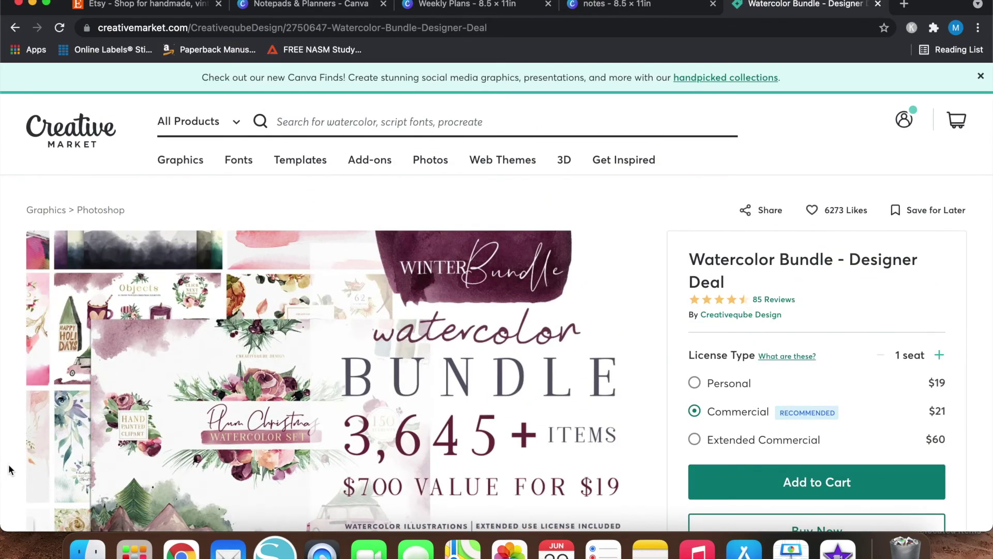
{"action": "scroll", "coordinate": [8, 469], "scroll_direction": "down", "scroll_amount": 2}
{"action": "scroll", "coordinate": [8, 470], "scroll_direction": "up", "scroll_amount": 2}
{"action": "left_click", "coordinate": [16, 28]}
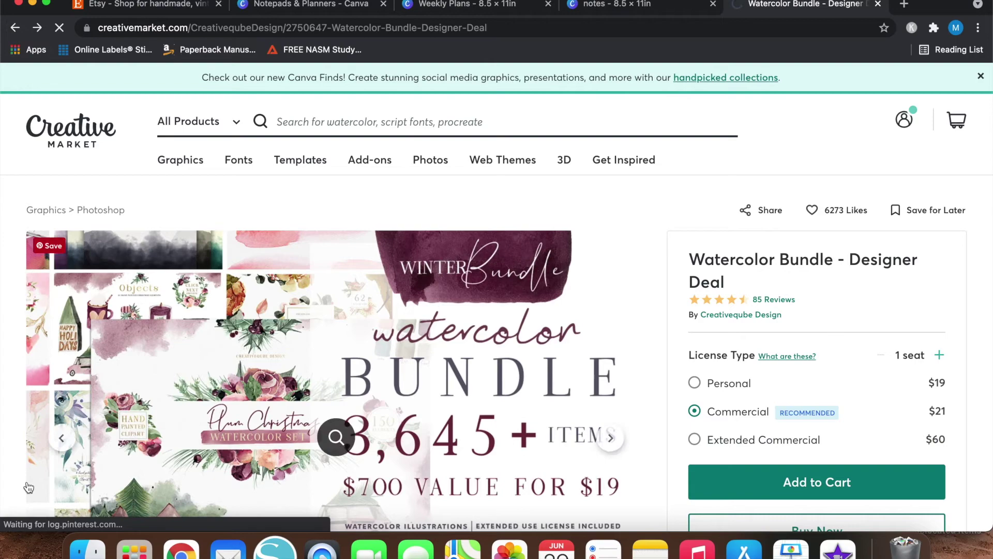
{"action": "scroll", "coordinate": [10, 465], "scroll_direction": "down", "scroll_amount": 2}
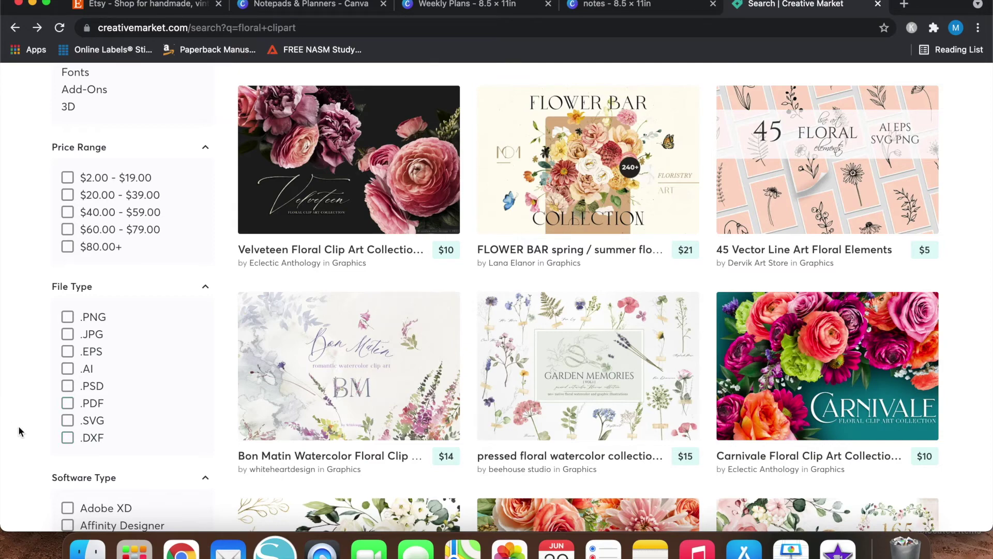
{"action": "scroll", "coordinate": [11, 356], "scroll_direction": "up", "scroll_amount": 10}
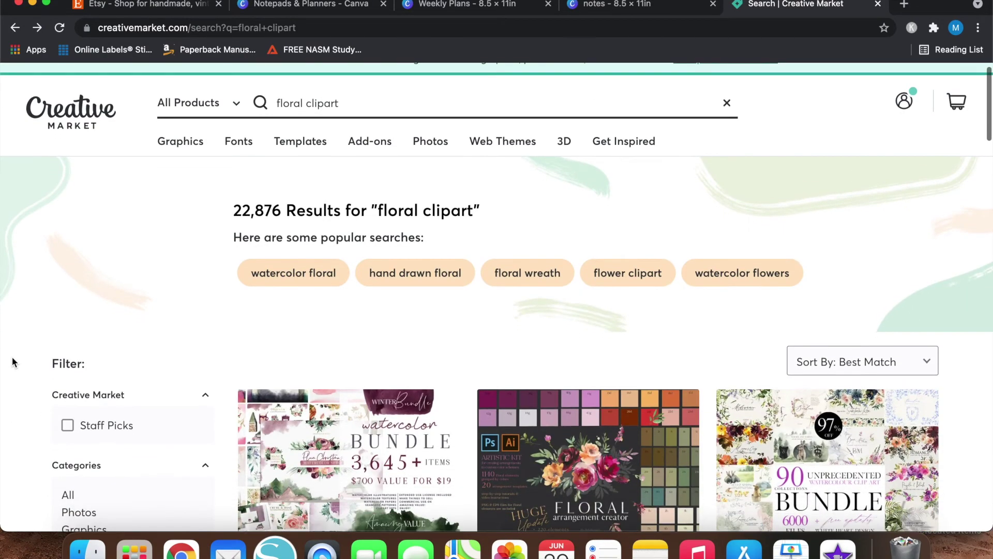
{"action": "scroll", "coordinate": [13, 360], "scroll_direction": "down", "scroll_amount": 11}
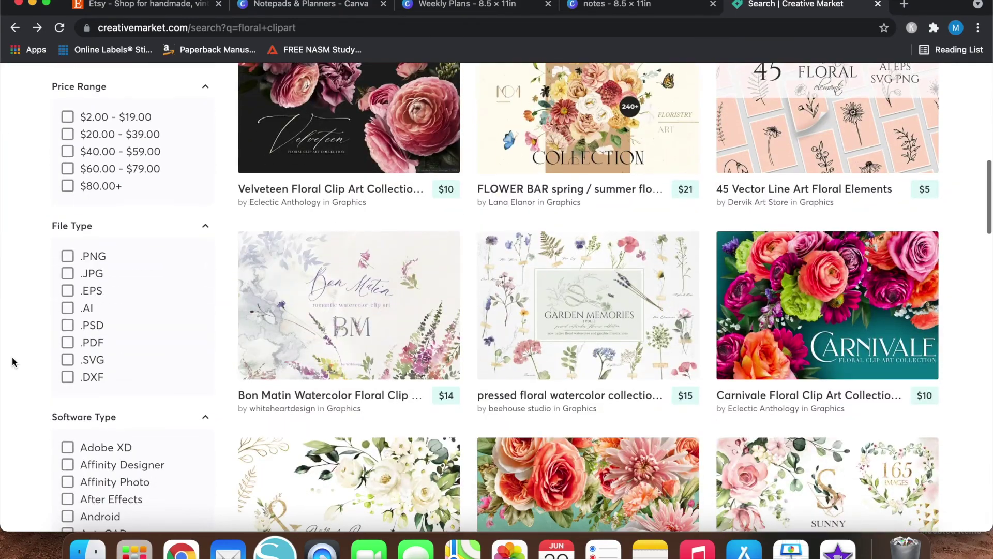
- Filter the floral clipart results to .PNG files only
{"action": "scroll", "coordinate": [36, 295], "scroll_direction": "up", "scroll_amount": 10}
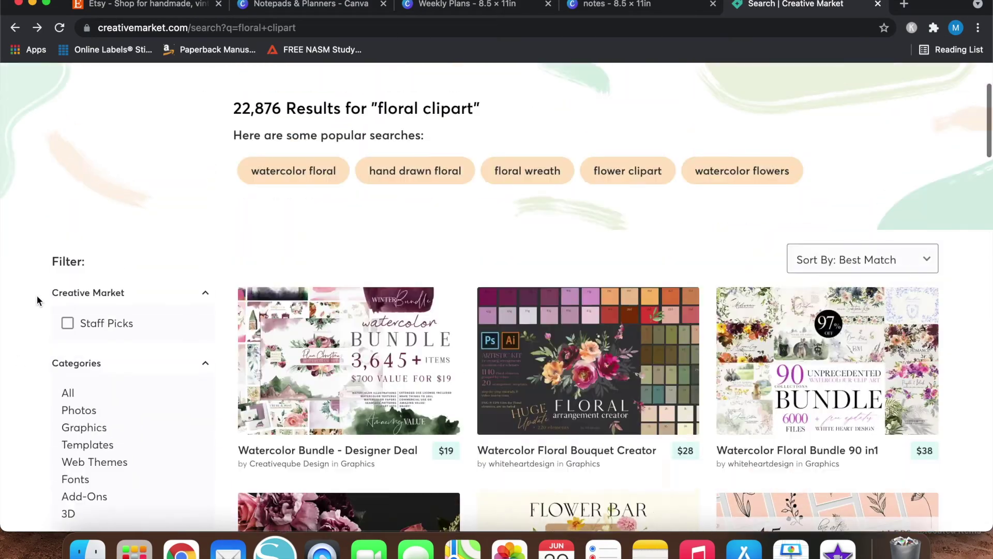
{"action": "scroll", "coordinate": [36, 305], "scroll_direction": "up", "scroll_amount": 2}
{"action": "scroll", "coordinate": [27, 367], "scroll_direction": "down", "scroll_amount": 8}
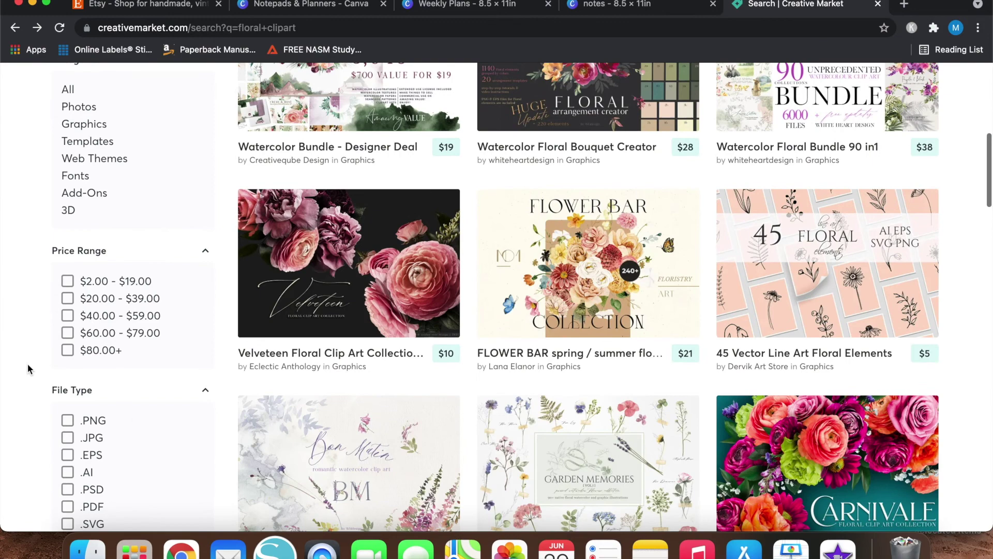
{"action": "scroll", "coordinate": [27, 365], "scroll_direction": "down", "scroll_amount": 2}
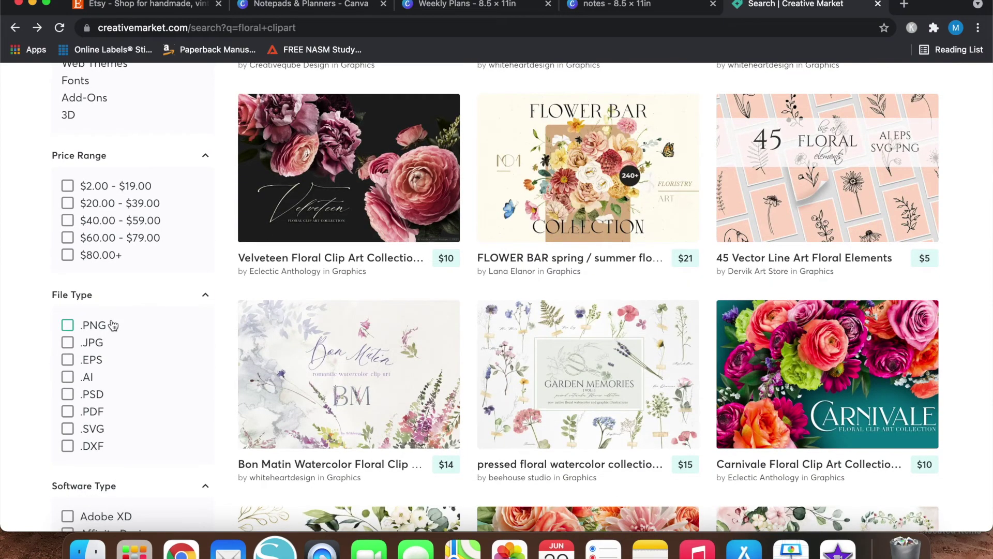
{"action": "left_click", "coordinate": [72, 330]}
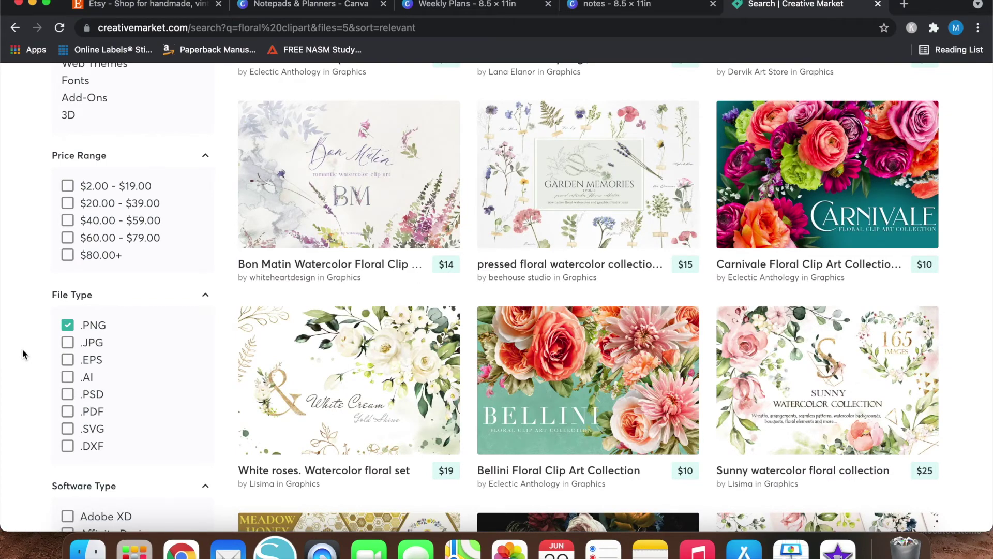
- Limit the price range to $2.00 - $19.00 and open the Bellini Floral Clip Art Collection
{"action": "scroll", "coordinate": [23, 349], "scroll_direction": "up", "scroll_amount": 10}
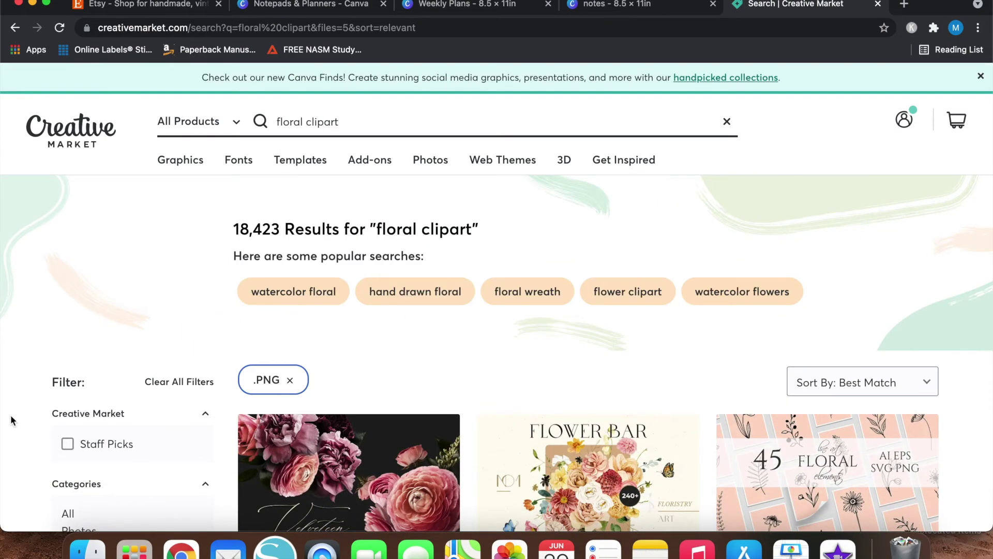
{"action": "scroll", "coordinate": [11, 420], "scroll_direction": "down", "scroll_amount": 10}
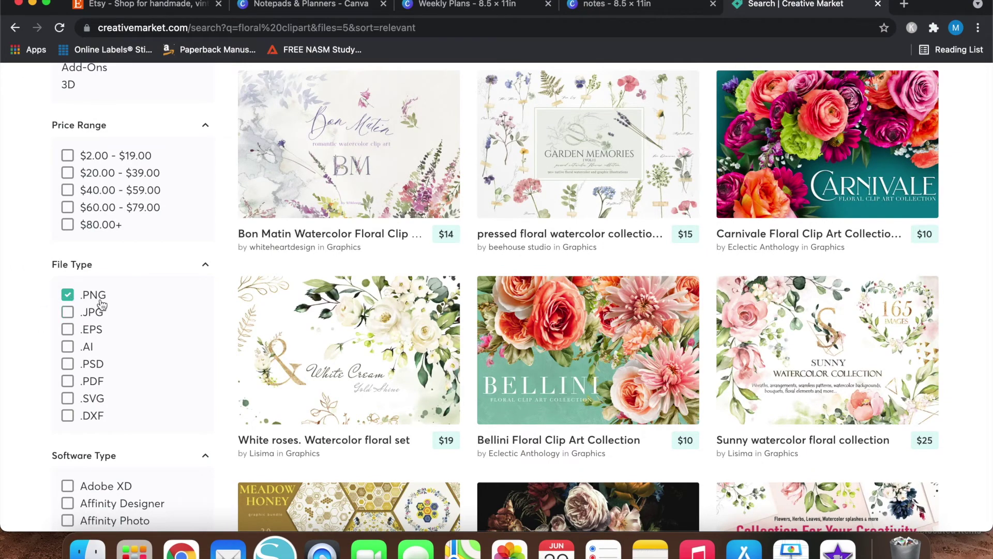
{"action": "scroll", "coordinate": [22, 333], "scroll_direction": "up", "scroll_amount": 3}
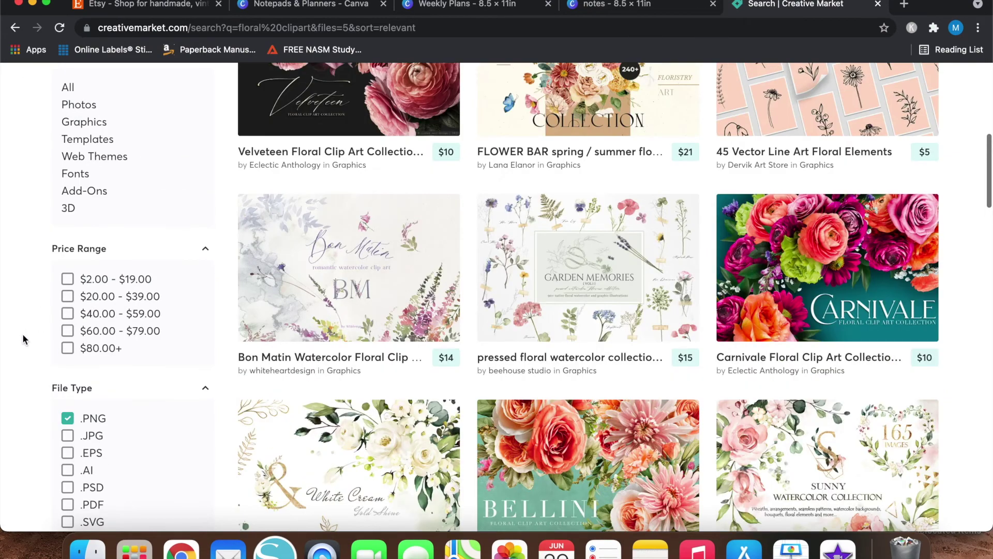
{"action": "scroll", "coordinate": [23, 333], "scroll_direction": "up", "scroll_amount": 3}
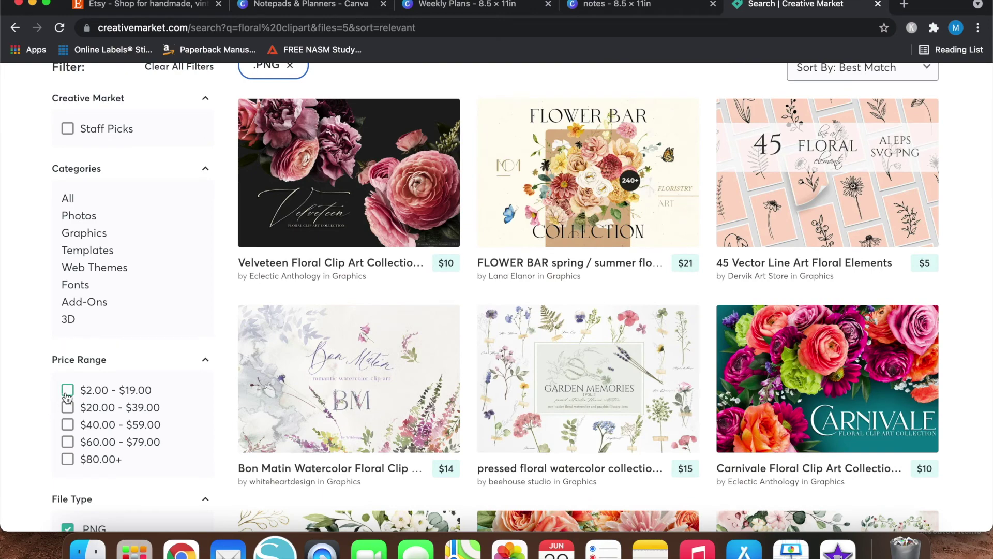
{"action": "left_click", "coordinate": [67, 391]}
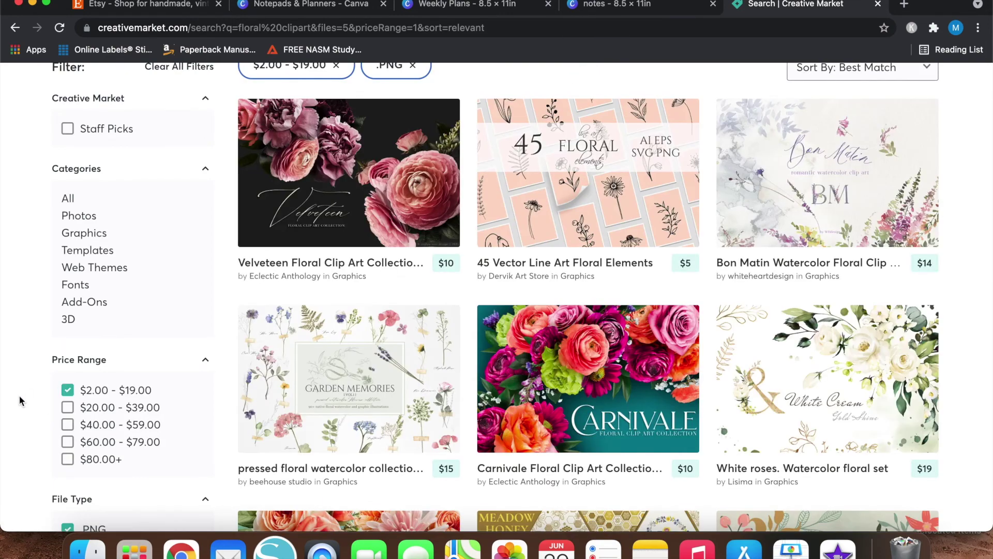
{"action": "scroll", "coordinate": [21, 401], "scroll_direction": "down", "scroll_amount": 5}
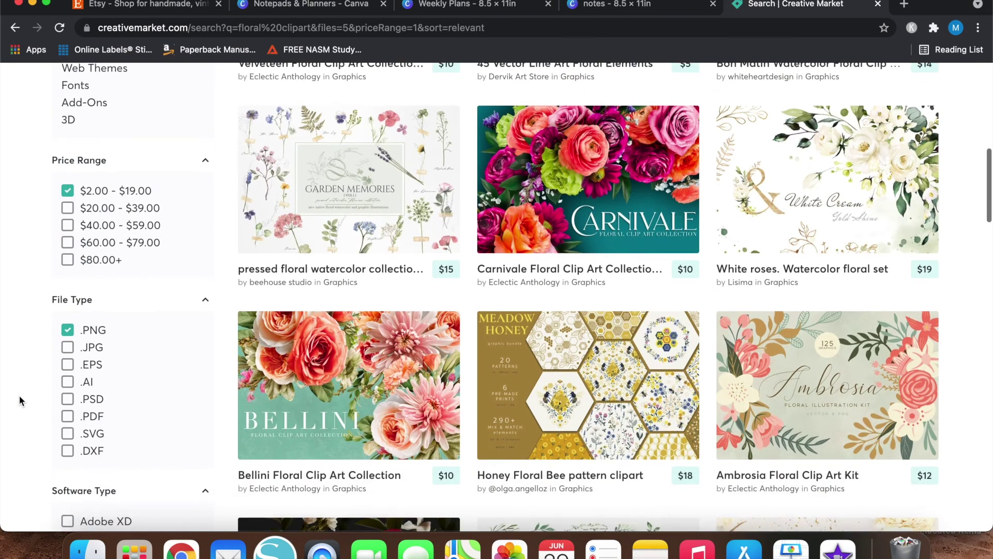
{"action": "scroll", "coordinate": [20, 401], "scroll_direction": "down", "scroll_amount": 5}
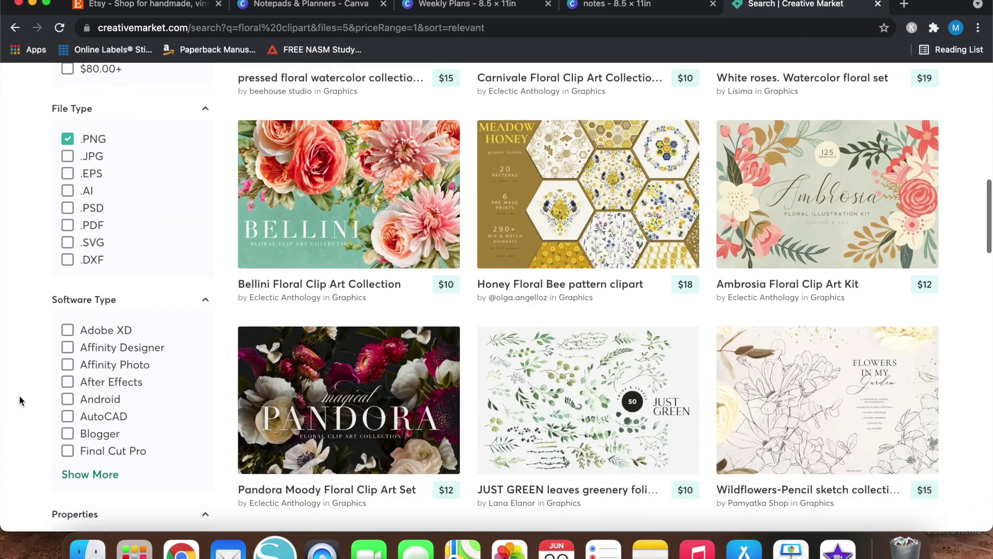
{"action": "scroll", "coordinate": [20, 401], "scroll_direction": "up", "scroll_amount": 8}
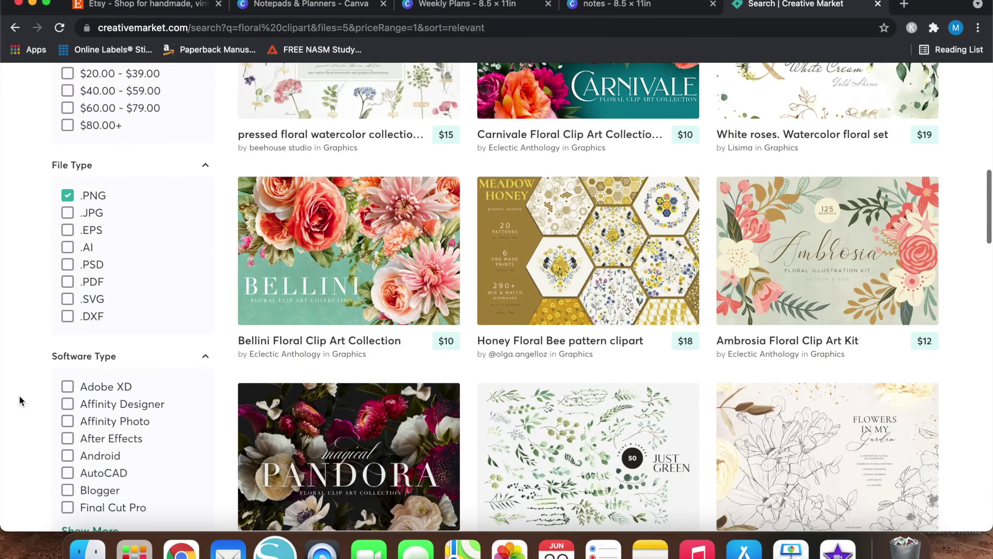
{"action": "scroll", "coordinate": [21, 400], "scroll_direction": "down", "scroll_amount": 3}
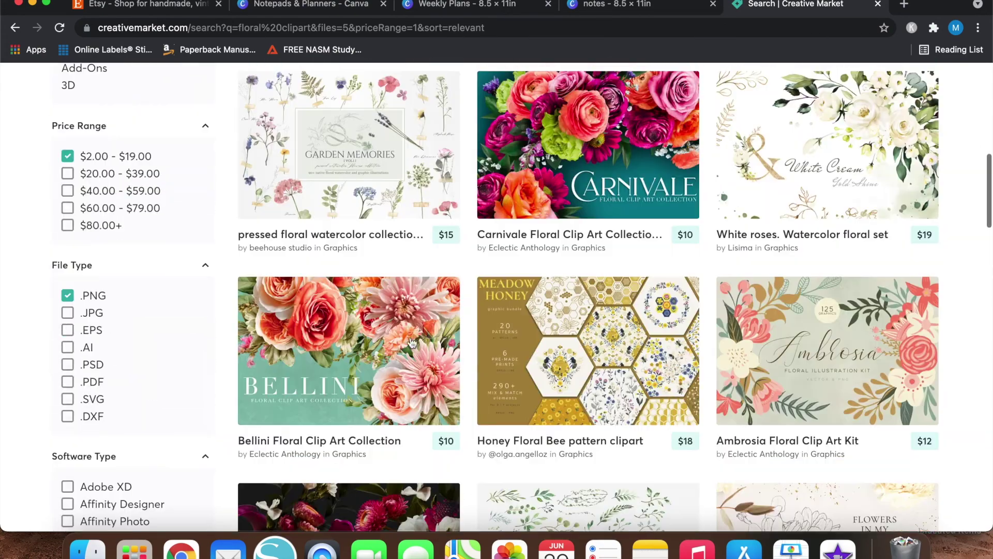
{"action": "left_click", "coordinate": [357, 377]}
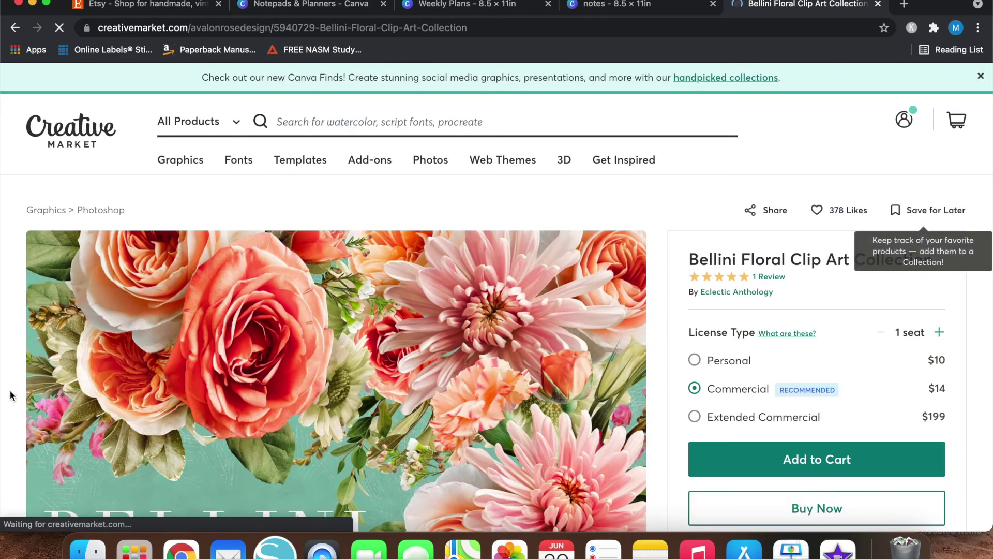
- Show the EDEN floristry bouquet mockup as the second gallery image of the Bellini collection
{"action": "scroll", "coordinate": [10, 396], "scroll_direction": "down", "scroll_amount": 2}
{"action": "scroll", "coordinate": [10, 396], "scroll_direction": "down", "scroll_amount": 2}
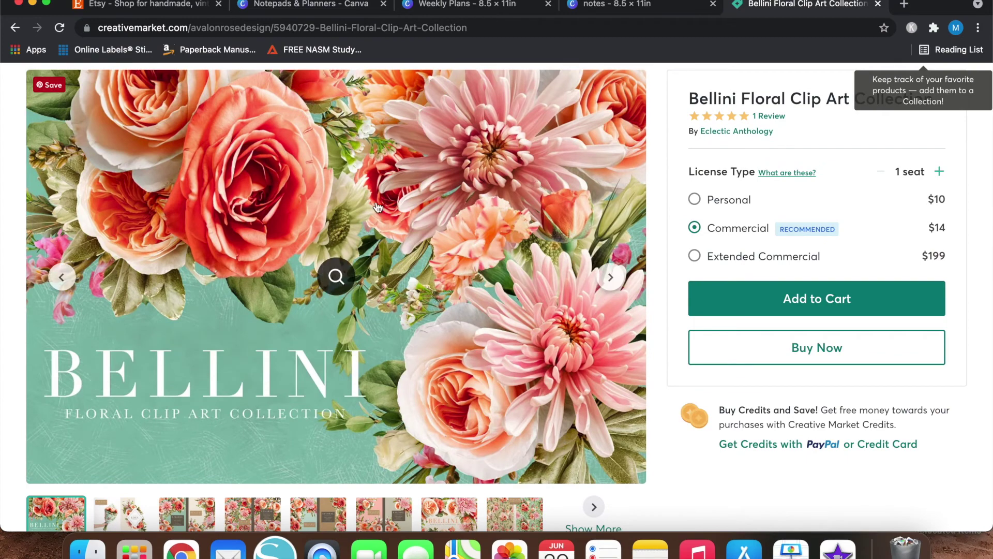
{"action": "scroll", "coordinate": [11, 453], "scroll_direction": "down", "scroll_amount": 4}
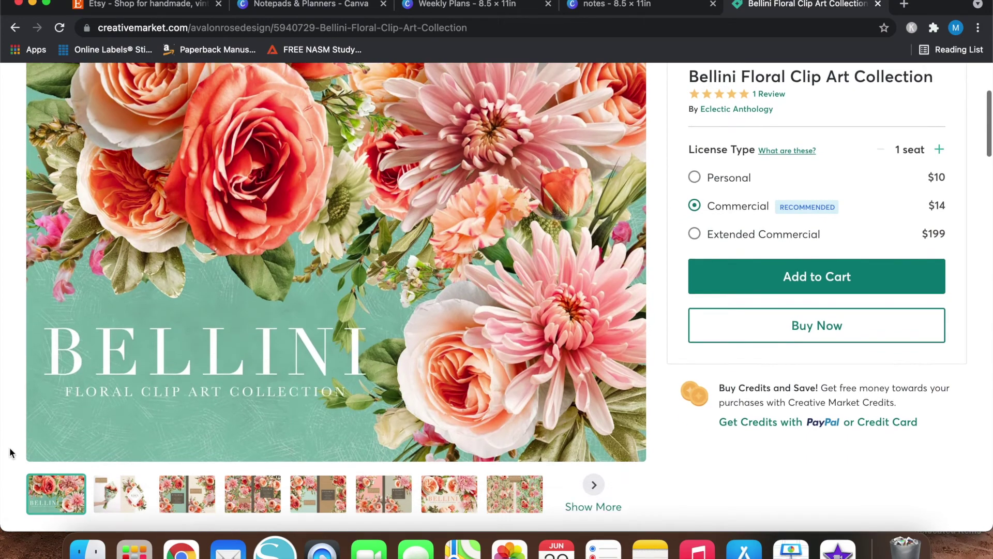
{"action": "left_click", "coordinate": [121, 347]}
{"action": "scroll", "coordinate": [547, 327], "scroll_direction": "up", "scroll_amount": 2}
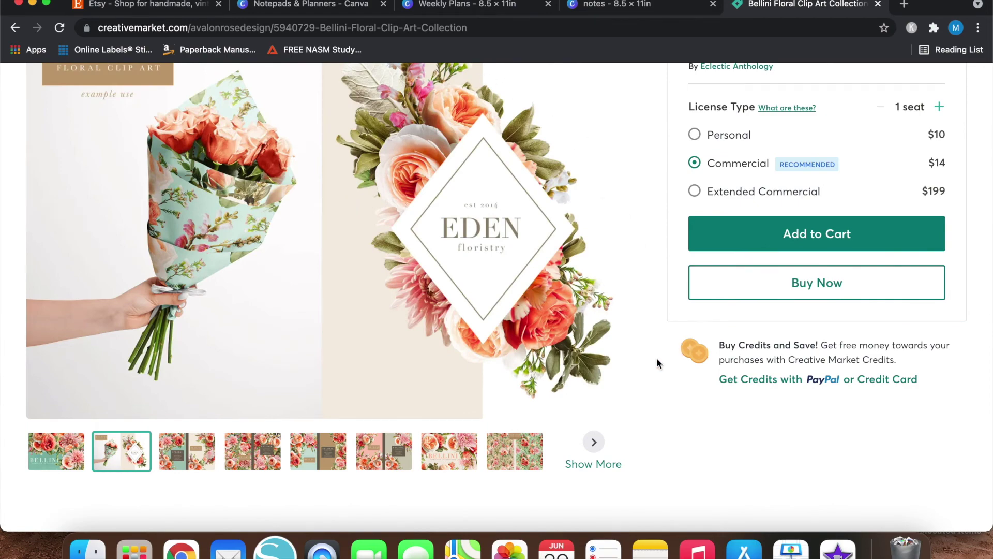
{"action": "scroll", "coordinate": [656, 359], "scroll_direction": "up", "scroll_amount": 1}
{"action": "scroll", "coordinate": [657, 358], "scroll_direction": "up", "scroll_amount": 3}
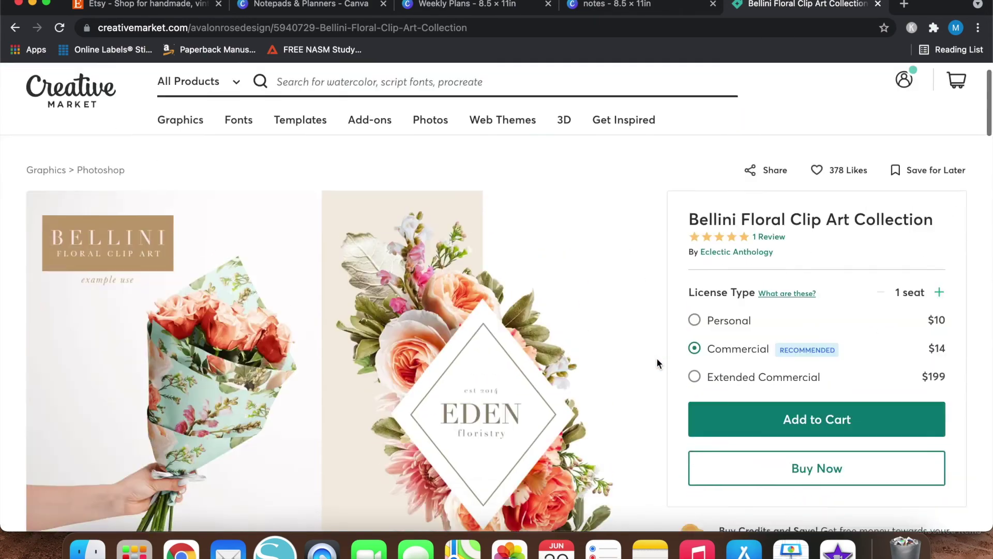
{"action": "scroll", "coordinate": [656, 358], "scroll_direction": "down", "scroll_amount": 2}
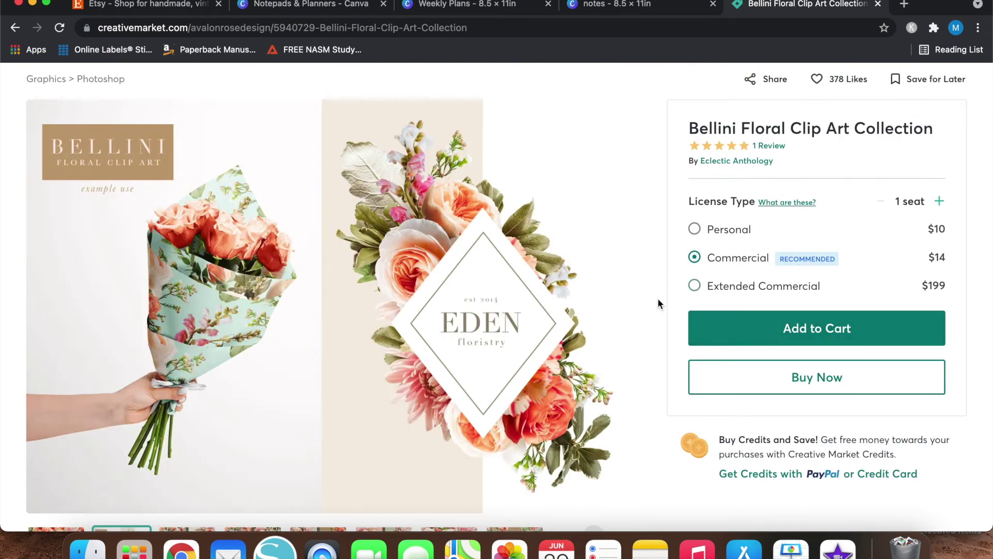
{"action": "scroll", "coordinate": [657, 298], "scroll_direction": "down", "scroll_amount": 1}
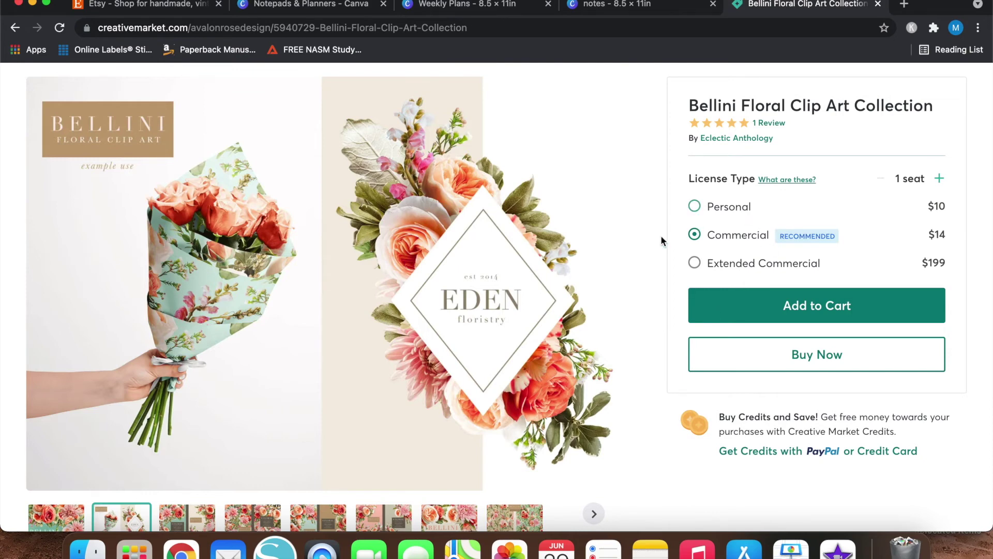
- Review the $10 personal and $14 commercial license prices, then open the License FAQ
{"action": "scroll", "coordinate": [653, 271], "scroll_direction": "down", "scroll_amount": 1}
{"action": "scroll", "coordinate": [654, 271], "scroll_direction": "up", "scroll_amount": 2}
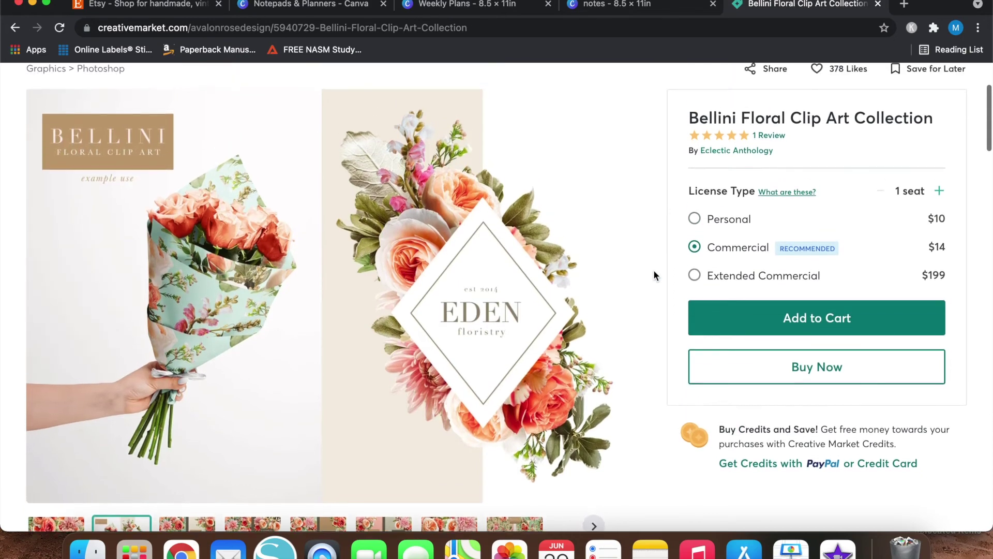
{"action": "scroll", "coordinate": [653, 269], "scroll_direction": "down", "scroll_amount": 1}
{"action": "scroll", "coordinate": [653, 269], "scroll_direction": "up", "scroll_amount": 1}
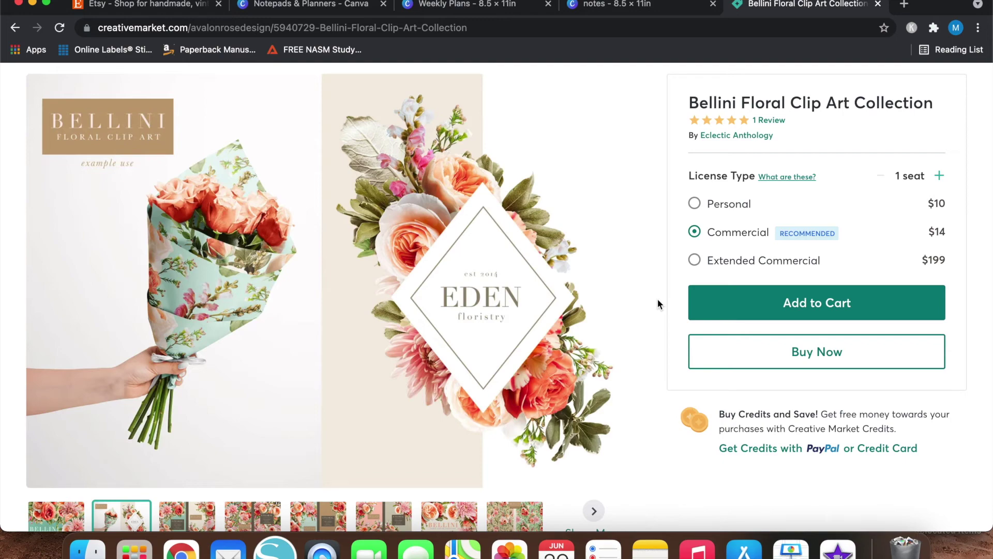
{"action": "scroll", "coordinate": [657, 298], "scroll_direction": "up", "scroll_amount": 3}
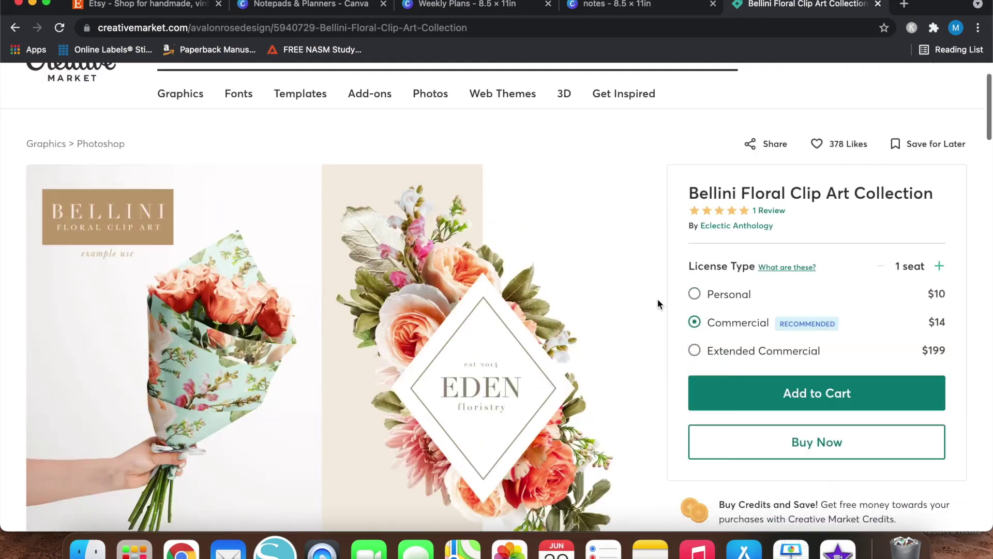
{"action": "scroll", "coordinate": [657, 297], "scroll_direction": "down", "scroll_amount": 2}
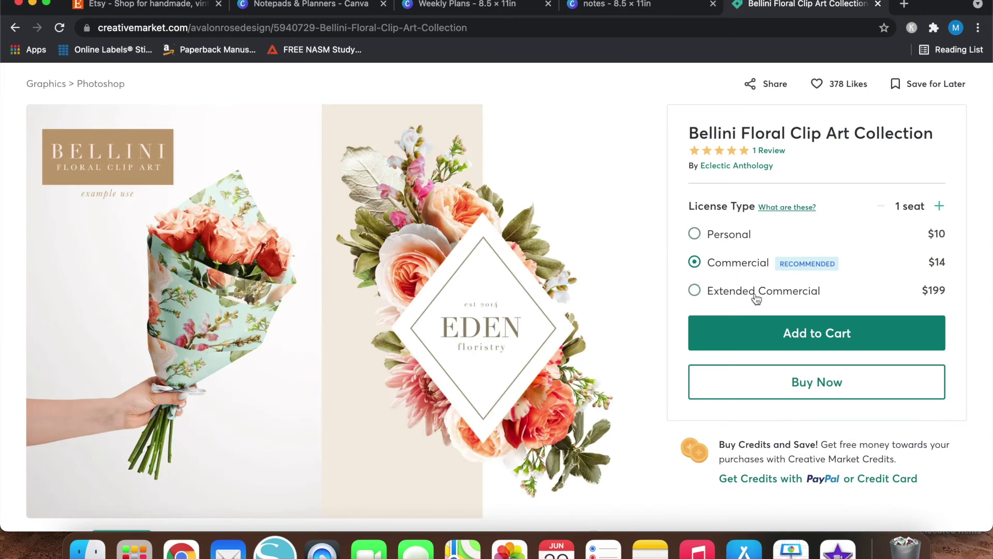
{"action": "left_click", "coordinate": [785, 208]}
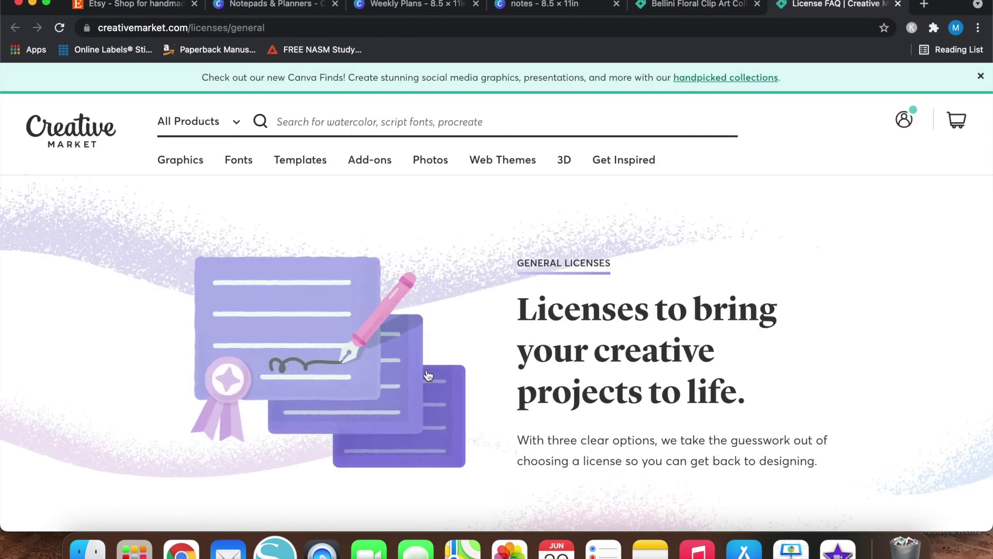
{"action": "scroll", "coordinate": [22, 380], "scroll_direction": "down", "scroll_amount": 4}
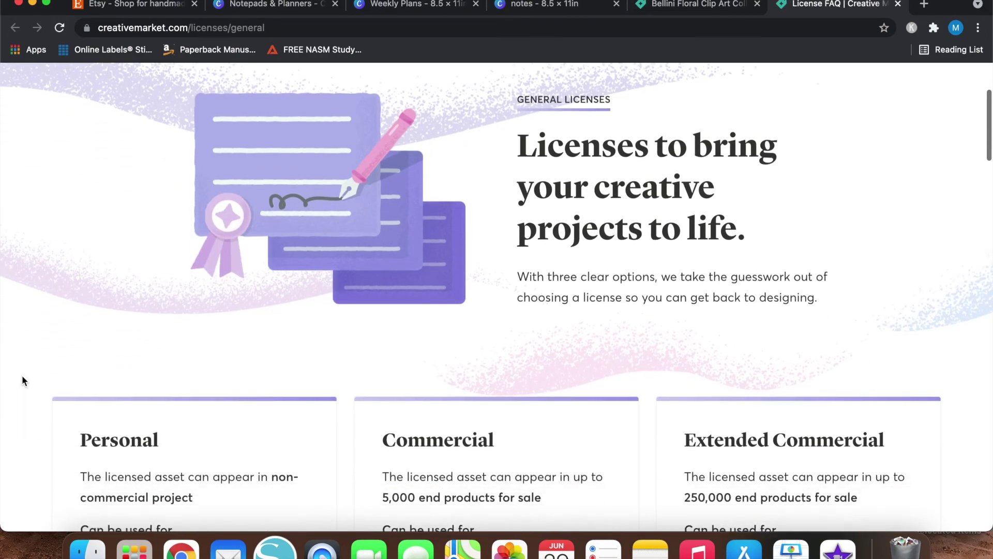
{"action": "scroll", "coordinate": [22, 381], "scroll_direction": "down", "scroll_amount": 6}
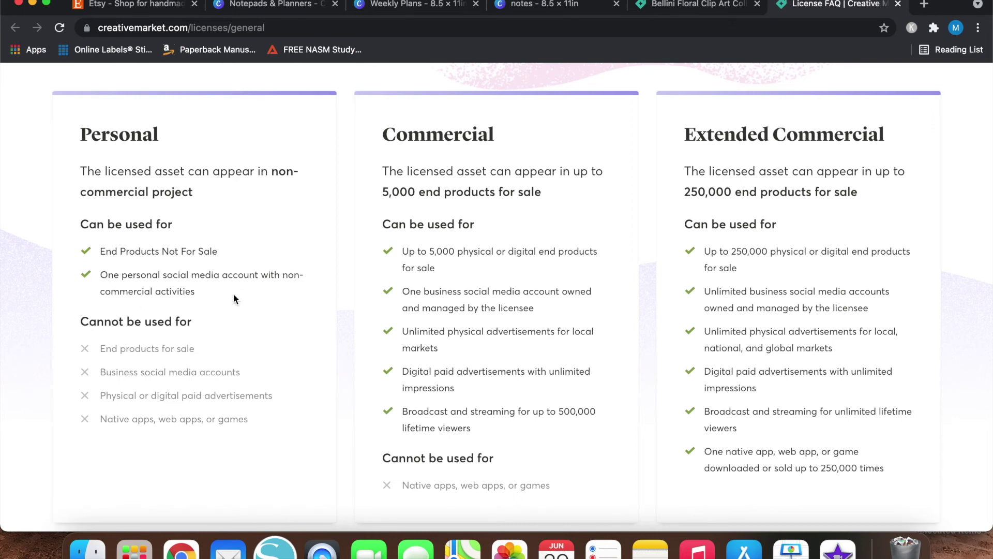
{"action": "scroll", "coordinate": [352, 311], "scroll_direction": "down", "scroll_amount": 1}
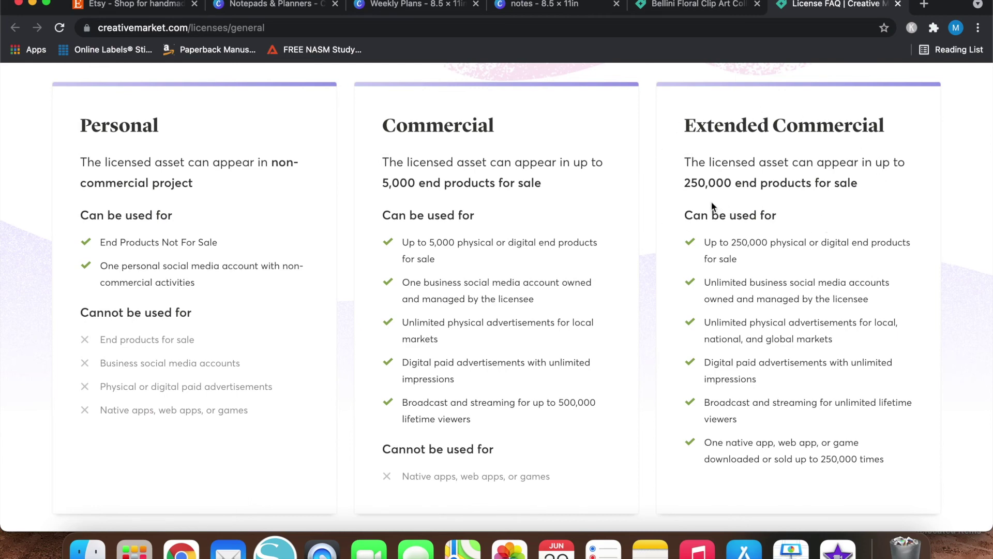
{"action": "scroll", "coordinate": [646, 254], "scroll_direction": "down", "scroll_amount": 12}
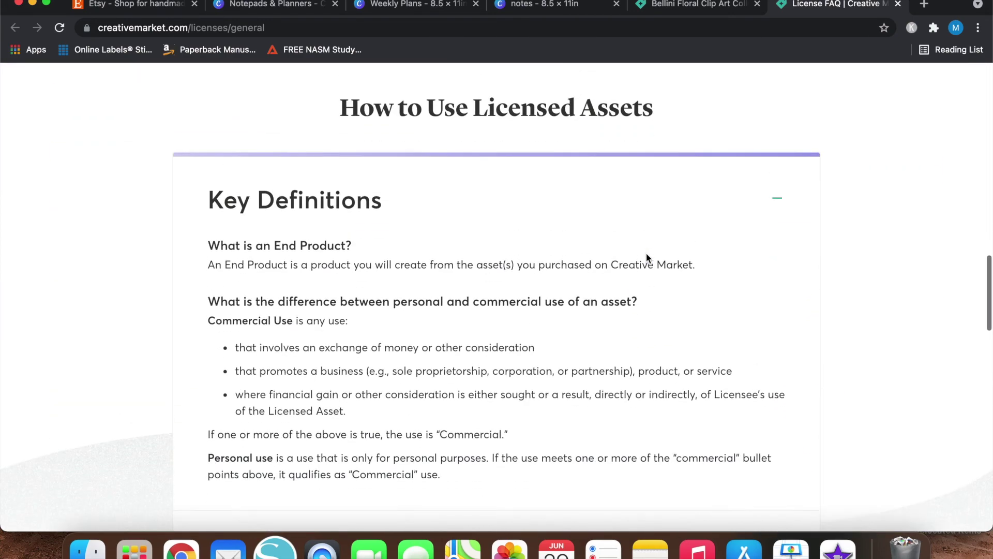
{"action": "scroll", "coordinate": [646, 257], "scroll_direction": "up", "scroll_amount": 15}
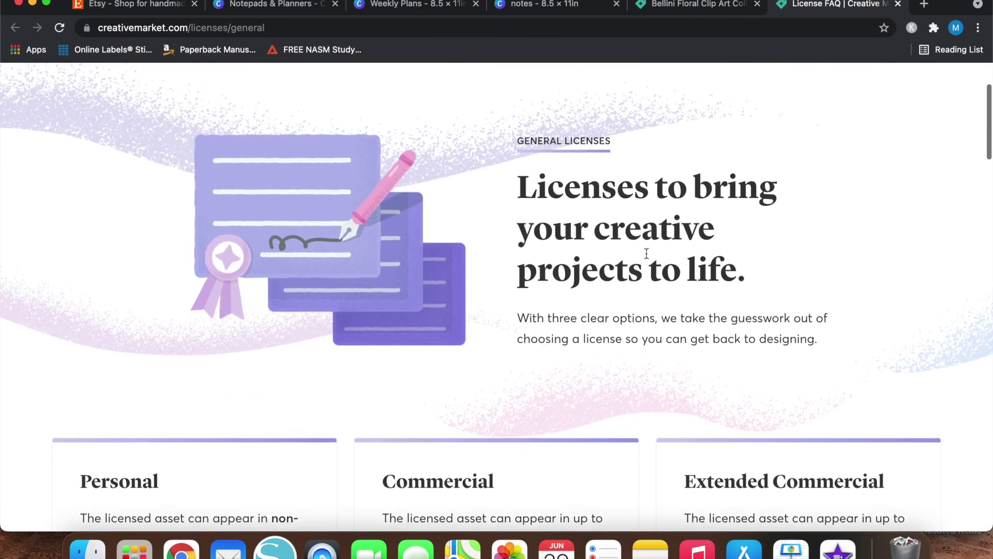
{"action": "scroll", "coordinate": [647, 257], "scroll_direction": "down", "scroll_amount": 6}
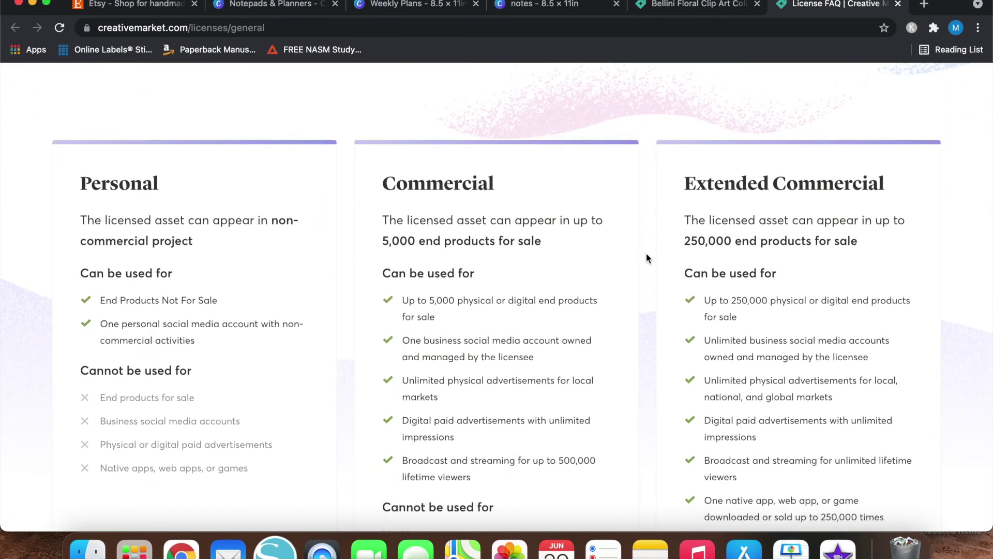
{"action": "scroll", "coordinate": [646, 258], "scroll_direction": "down", "scroll_amount": 8}
{"action": "scroll", "coordinate": [647, 258], "scroll_direction": "down", "scroll_amount": 1}
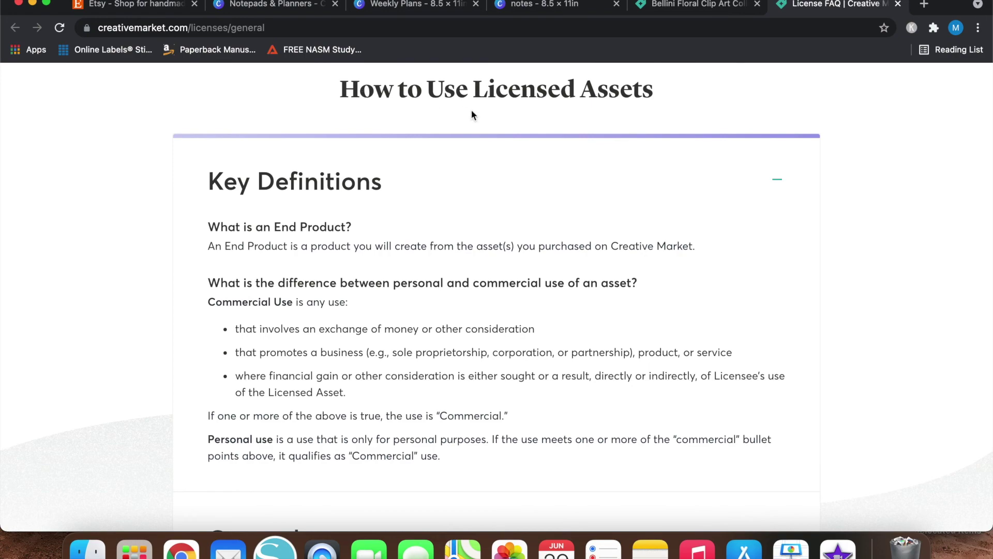
{"action": "scroll", "coordinate": [98, 305], "scroll_direction": "down", "scroll_amount": 15}
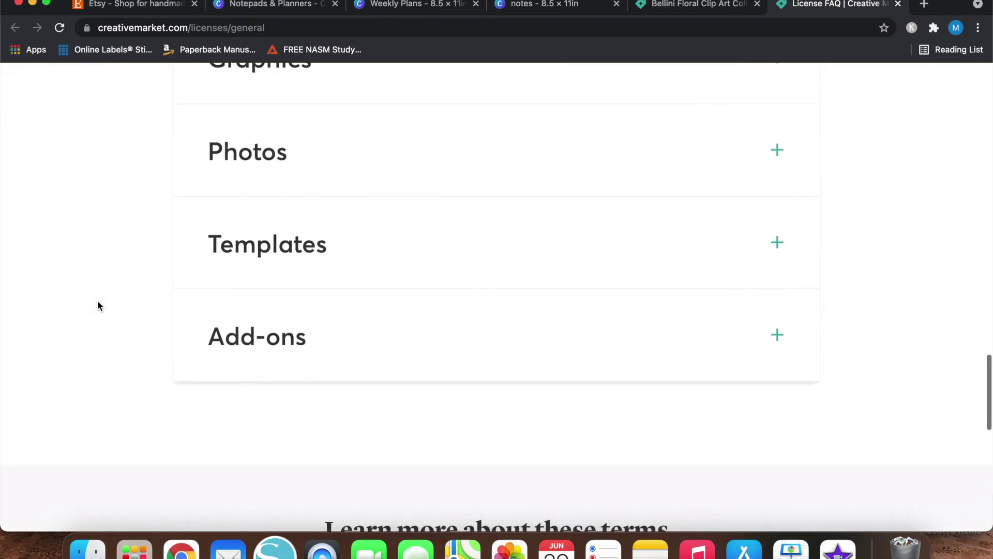
{"action": "scroll", "coordinate": [98, 302], "scroll_direction": "down", "scroll_amount": 5}
{"action": "scroll", "coordinate": [98, 302], "scroll_direction": "up", "scroll_amount": 20}
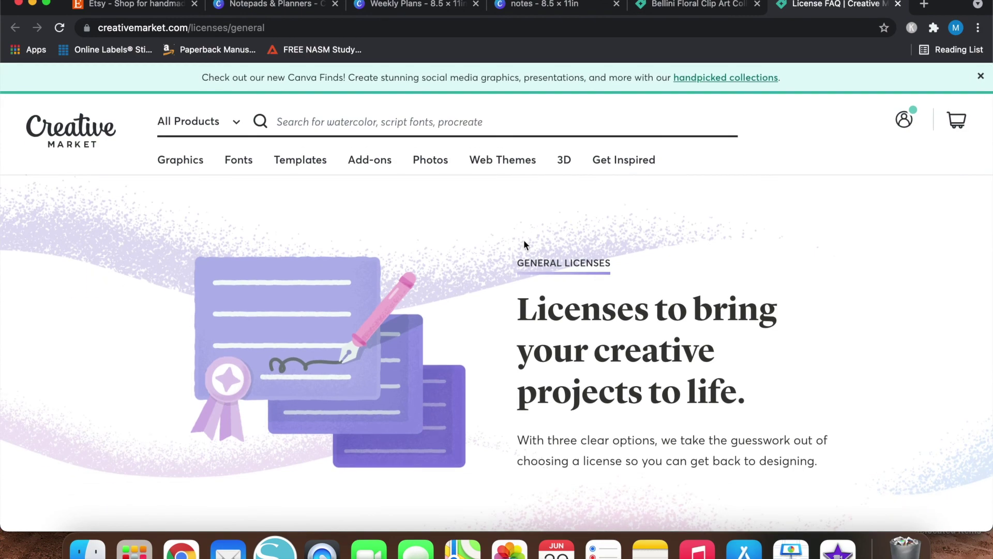
{"action": "left_click", "coordinate": [899, 5]}
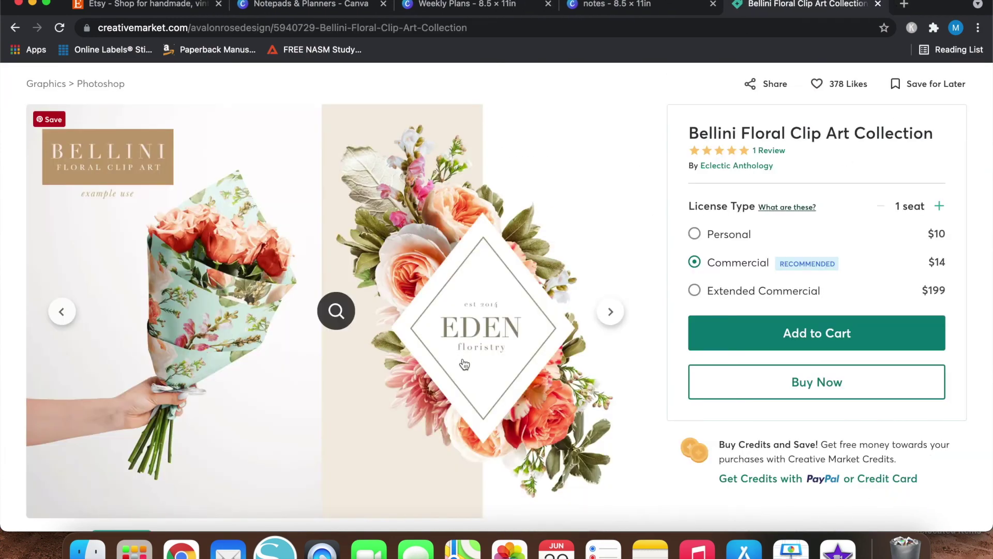
{"action": "scroll", "coordinate": [20, 392], "scroll_direction": "down", "scroll_amount": 10}
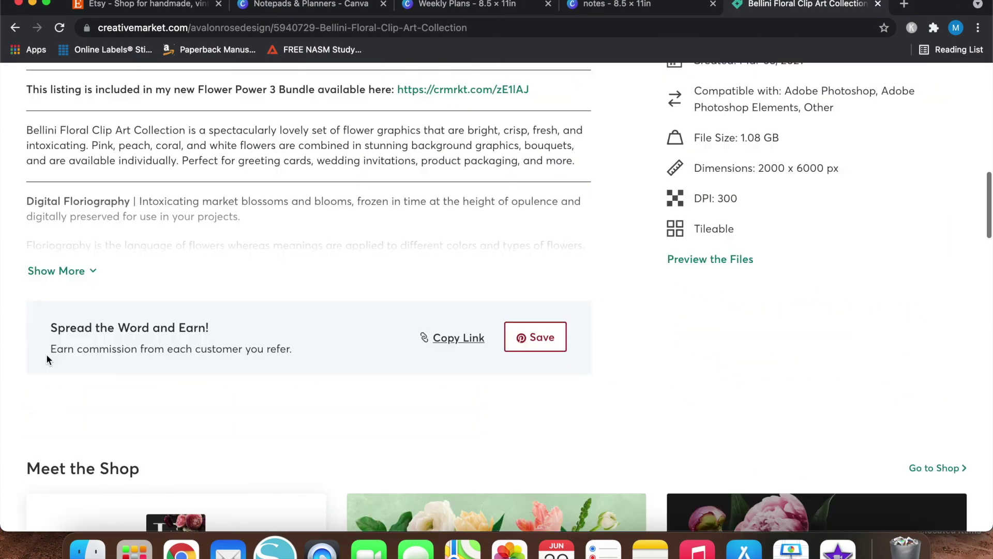
{"action": "scroll", "coordinate": [6, 386], "scroll_direction": "up", "scroll_amount": 10}
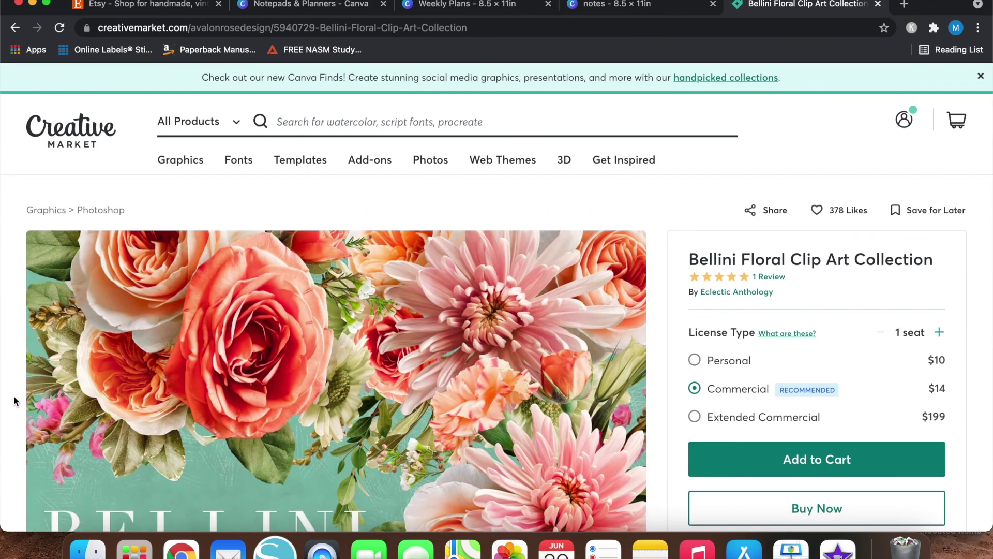
{"action": "scroll", "coordinate": [654, 230], "scroll_direction": "down", "scroll_amount": 4}
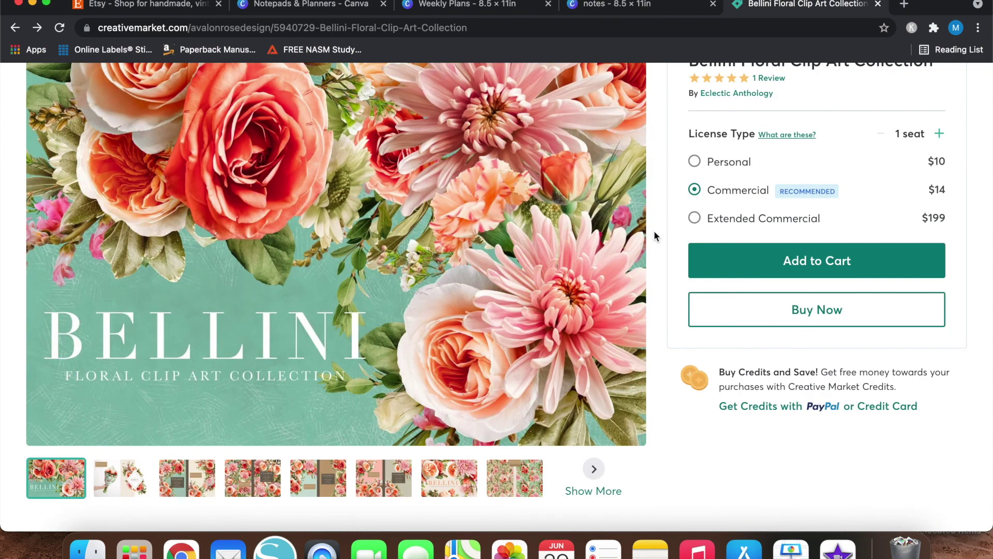
{"action": "scroll", "coordinate": [654, 231], "scroll_direction": "up", "scroll_amount": 1}
{"action": "scroll", "coordinate": [654, 235], "scroll_direction": "down", "scroll_amount": 1}
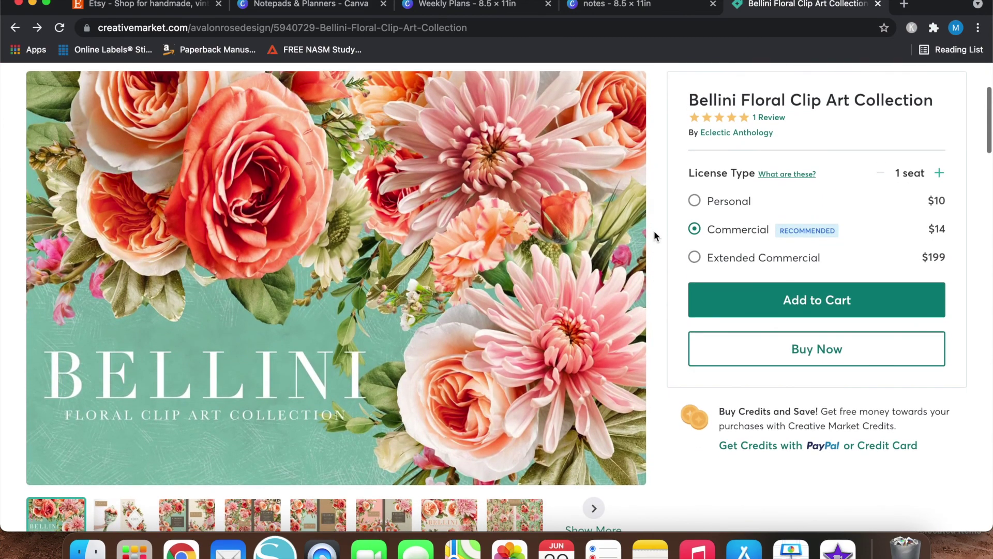
{"action": "scroll", "coordinate": [654, 235], "scroll_direction": "up", "scroll_amount": 3}
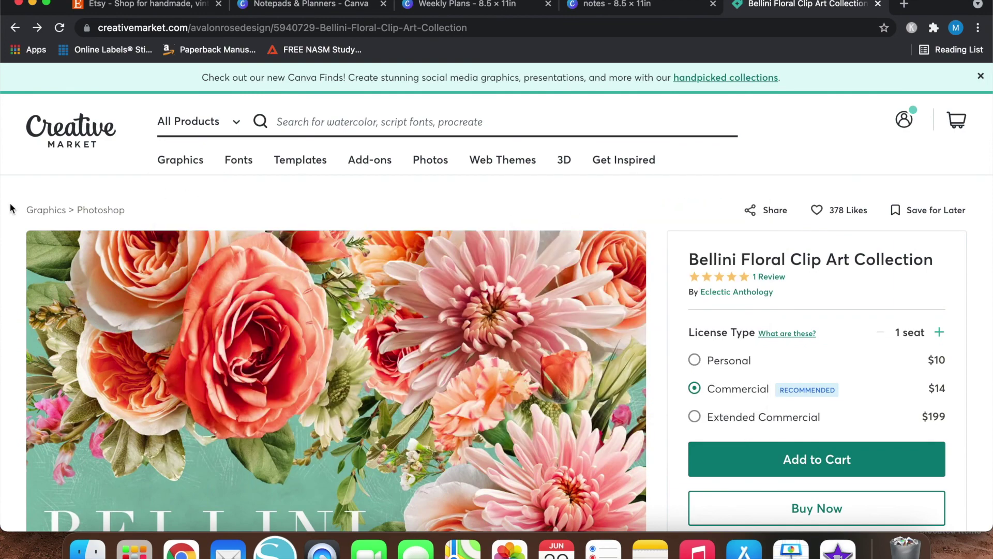
{"action": "scroll", "coordinate": [10, 209], "scroll_direction": "down", "scroll_amount": 3}
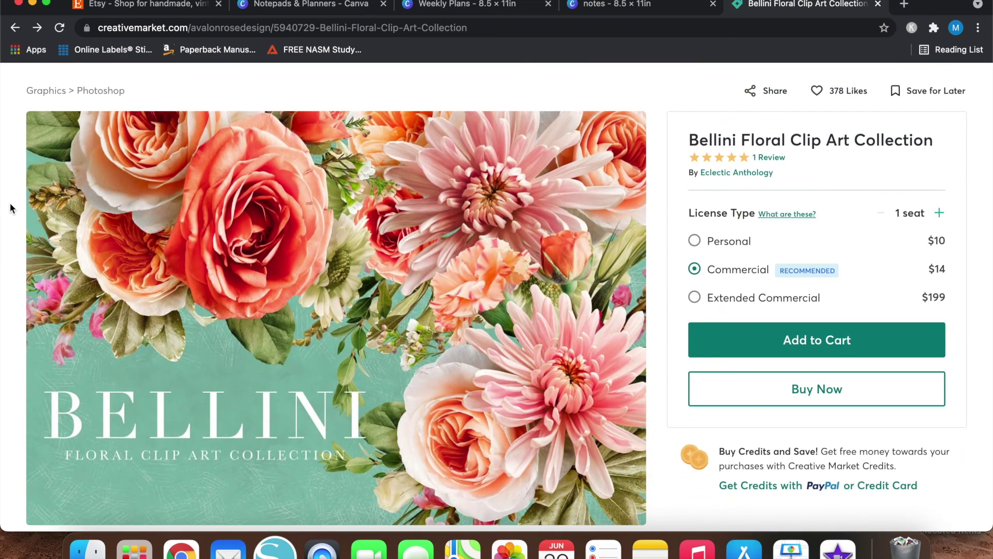
{"action": "scroll", "coordinate": [10, 208], "scroll_direction": "up", "scroll_amount": 3}
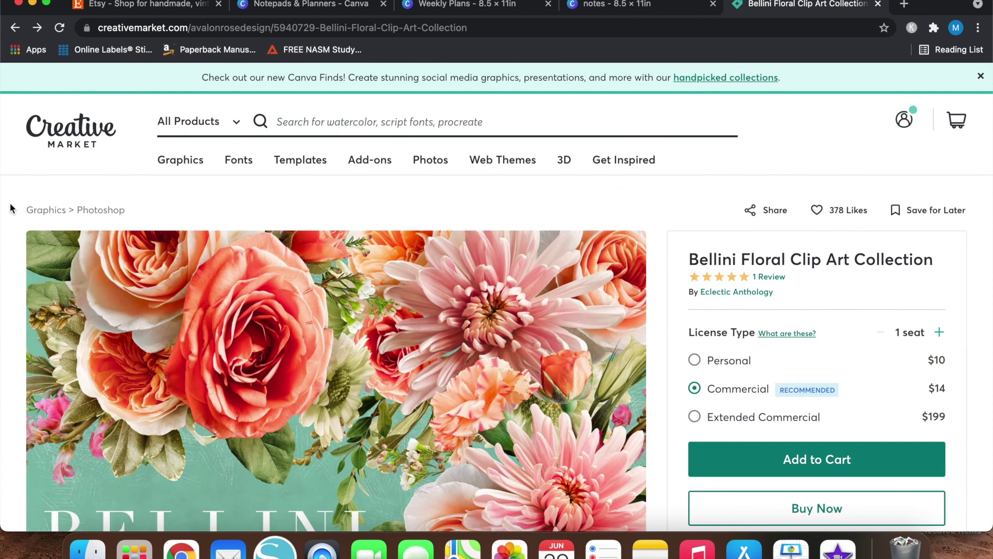